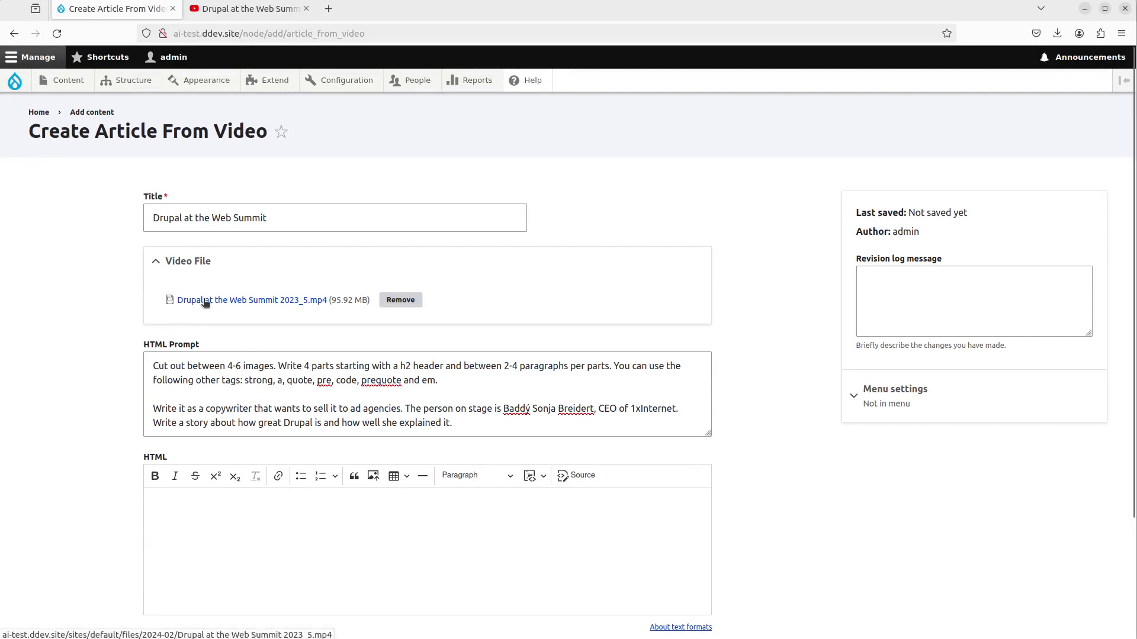
- Leave the unsaved article form and switch to the 'Drupal at the Web Summit 2023' YouTube video
{"action": "left_click", "coordinate": [202, 404]}
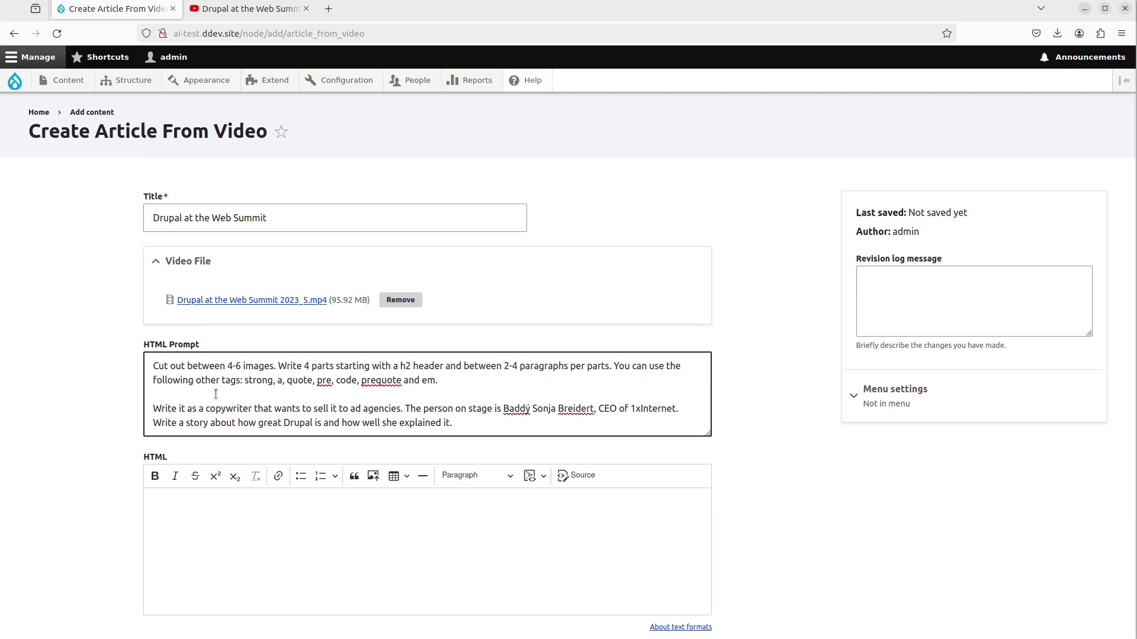
{"action": "left_click", "coordinate": [31, 518]}
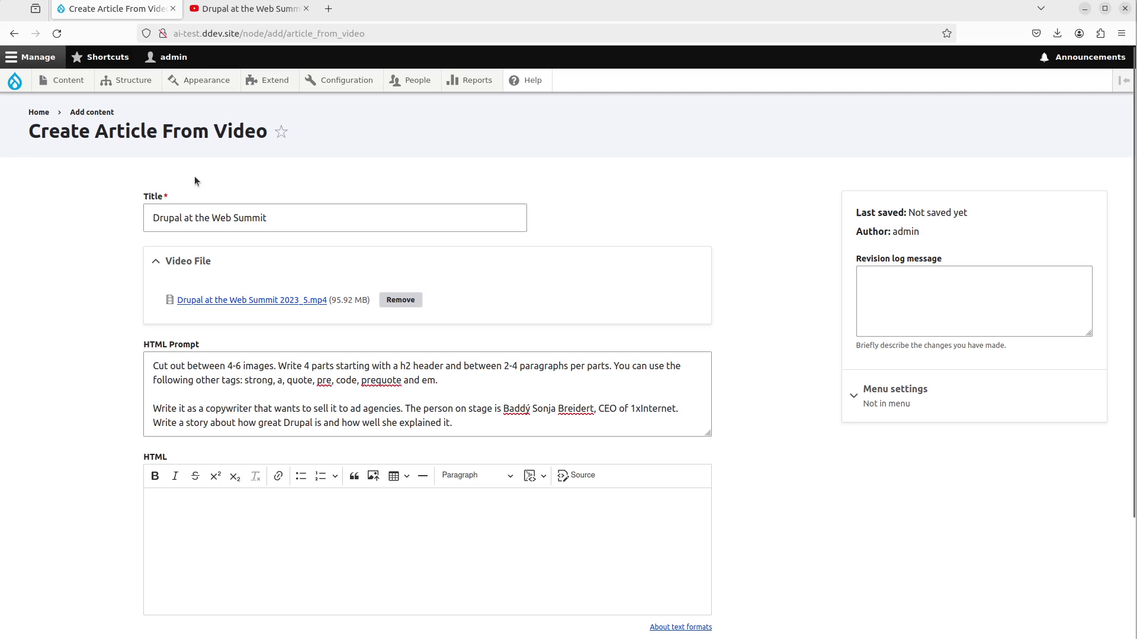
{"action": "left_click", "coordinate": [238, 11]}
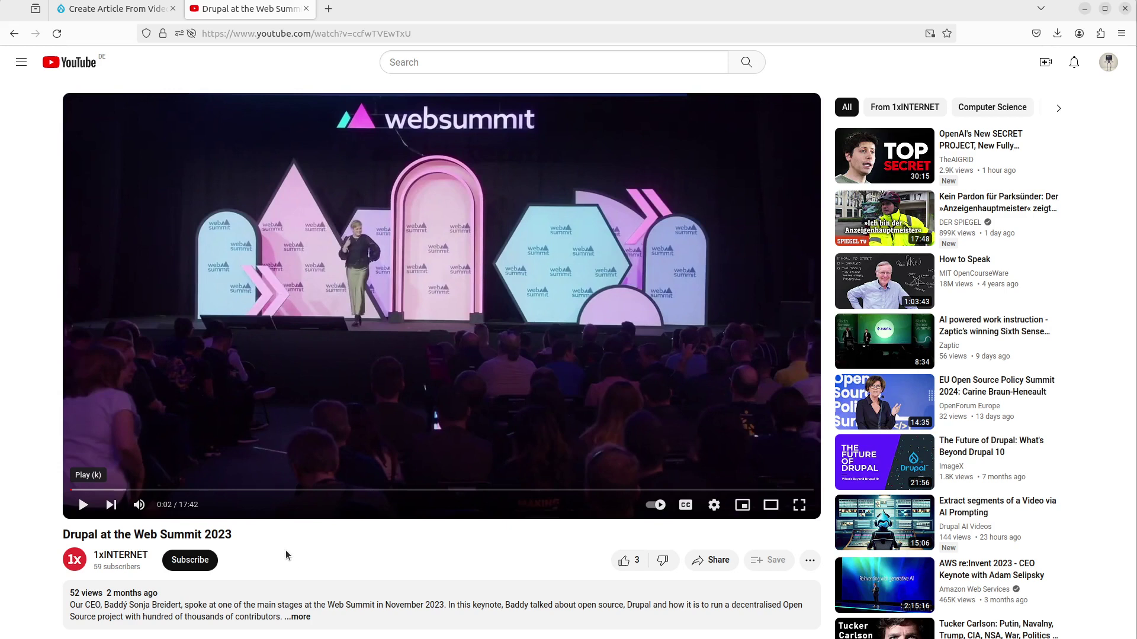
- Return to the Create Article From Video form in Drupal
{"action": "left_click", "coordinate": [118, 12]}
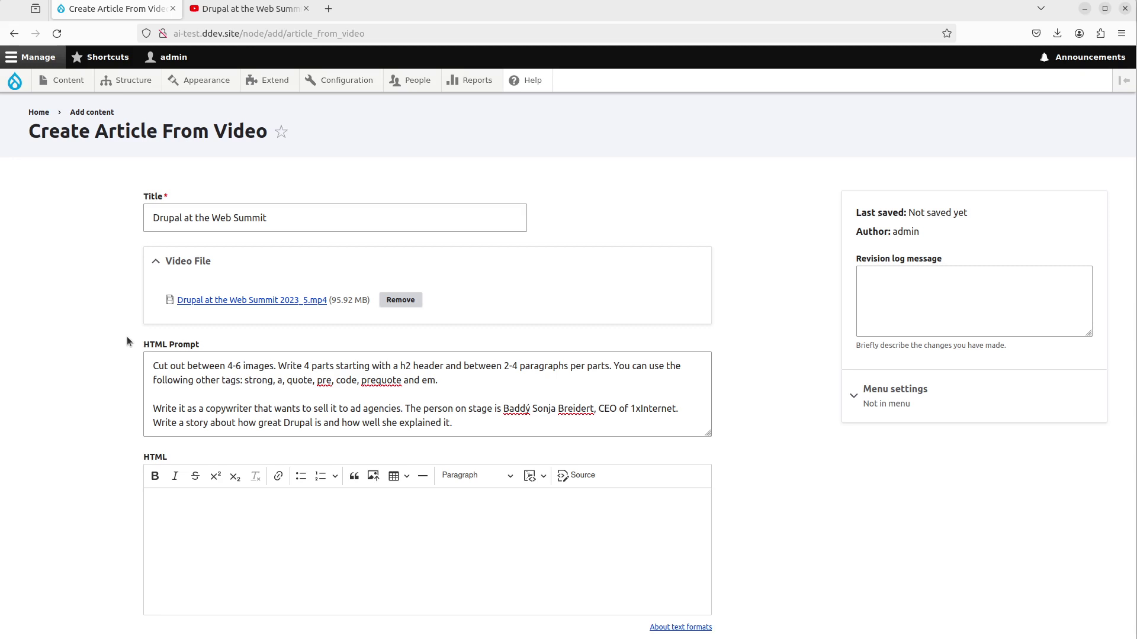
- Save the new 'Drupal at the Web Summit' article generated from the video
{"action": "scroll", "coordinate": [127, 337], "scroll_direction": "down", "scroll_amount": 3}
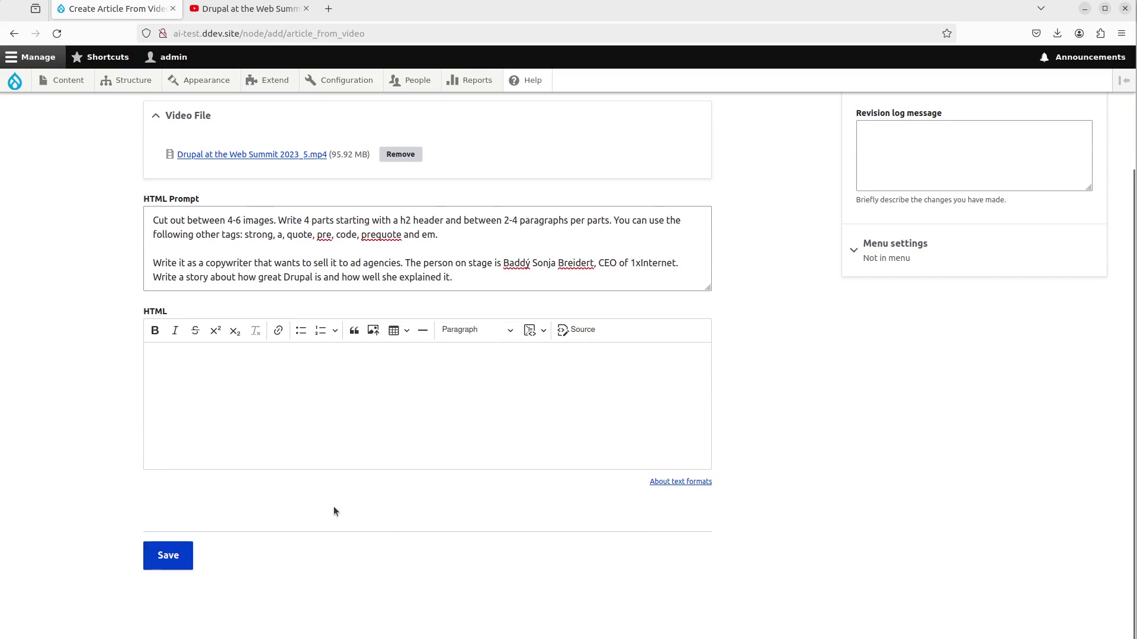
{"action": "left_click", "coordinate": [176, 561]}
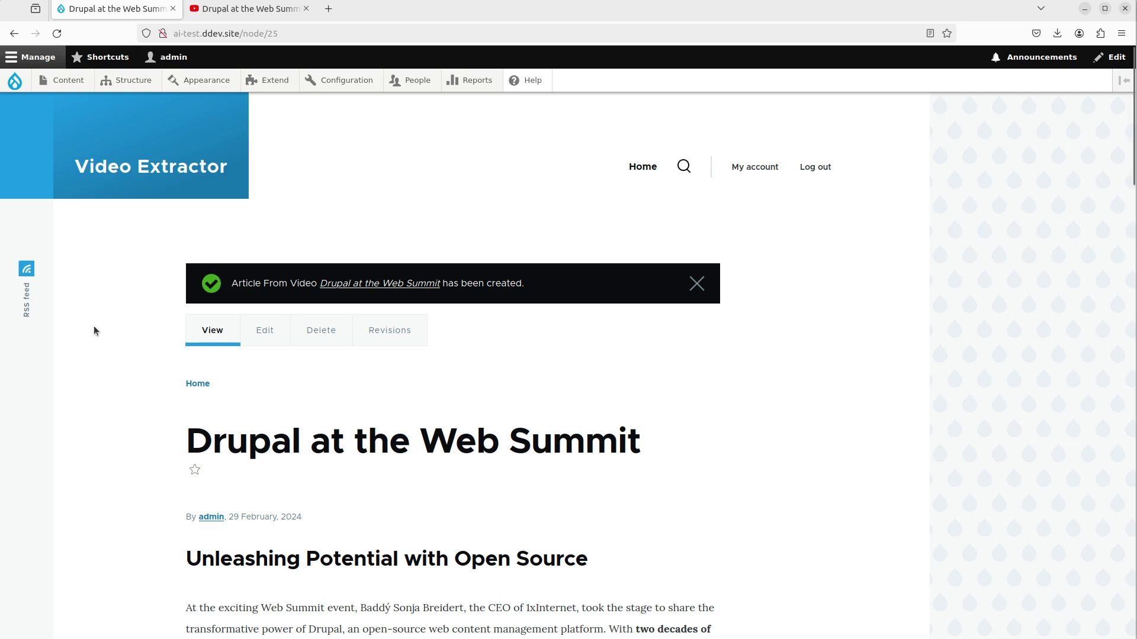
- Glance at the YouTube talk, then scroll through the generated article
{"action": "left_click", "coordinate": [248, 8]}
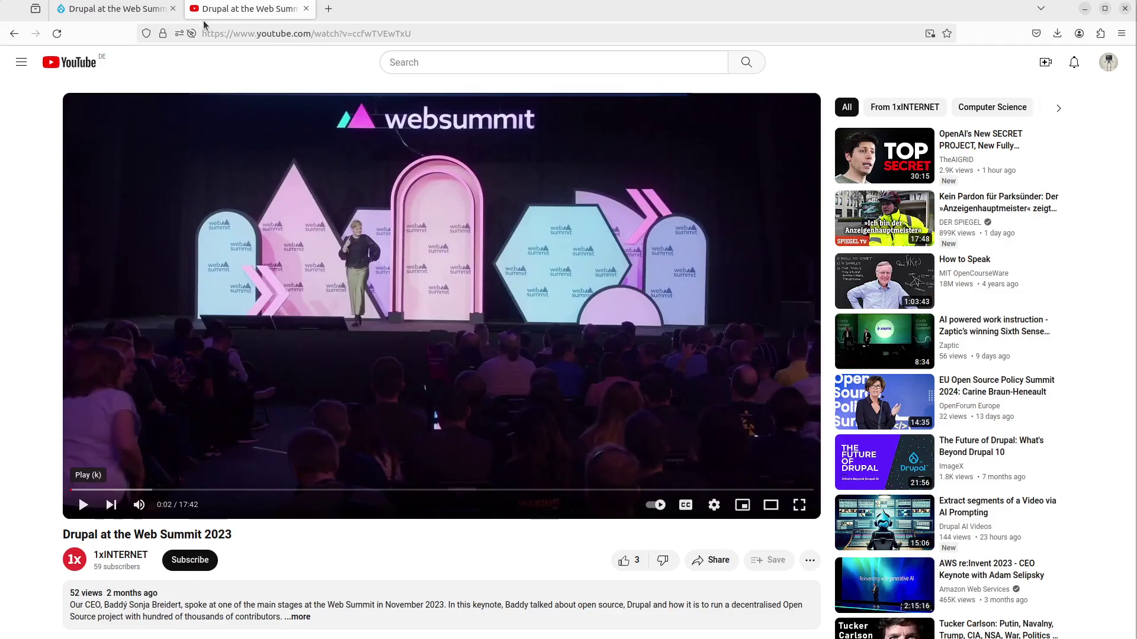
{"action": "left_click", "coordinate": [127, 13]}
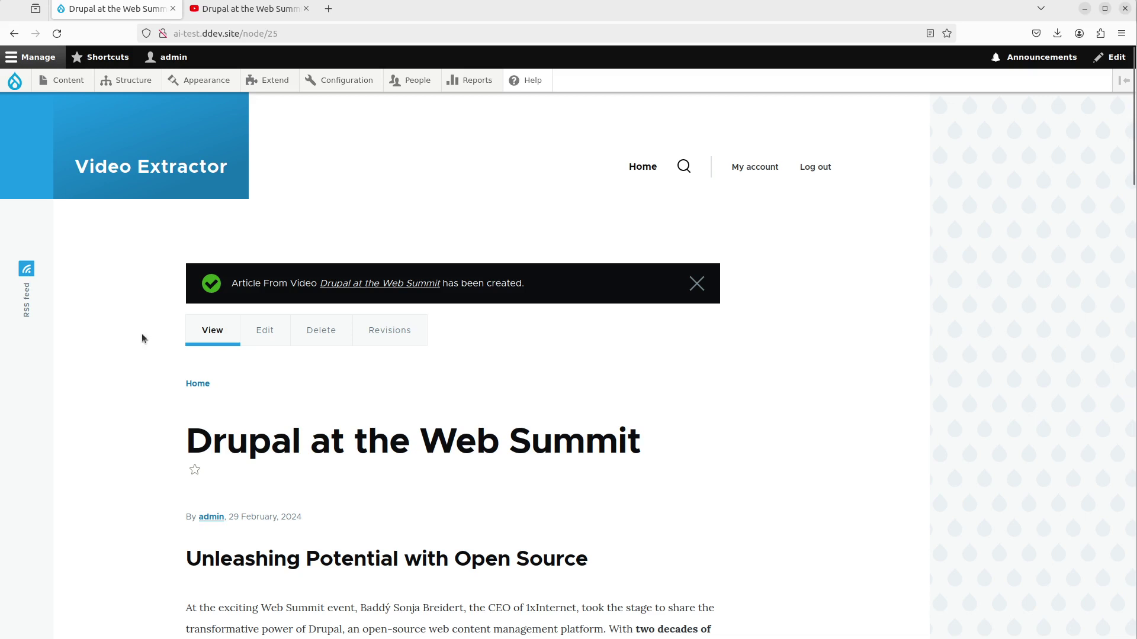
{"action": "scroll", "coordinate": [146, 426], "scroll_direction": "down", "scroll_amount": 1}
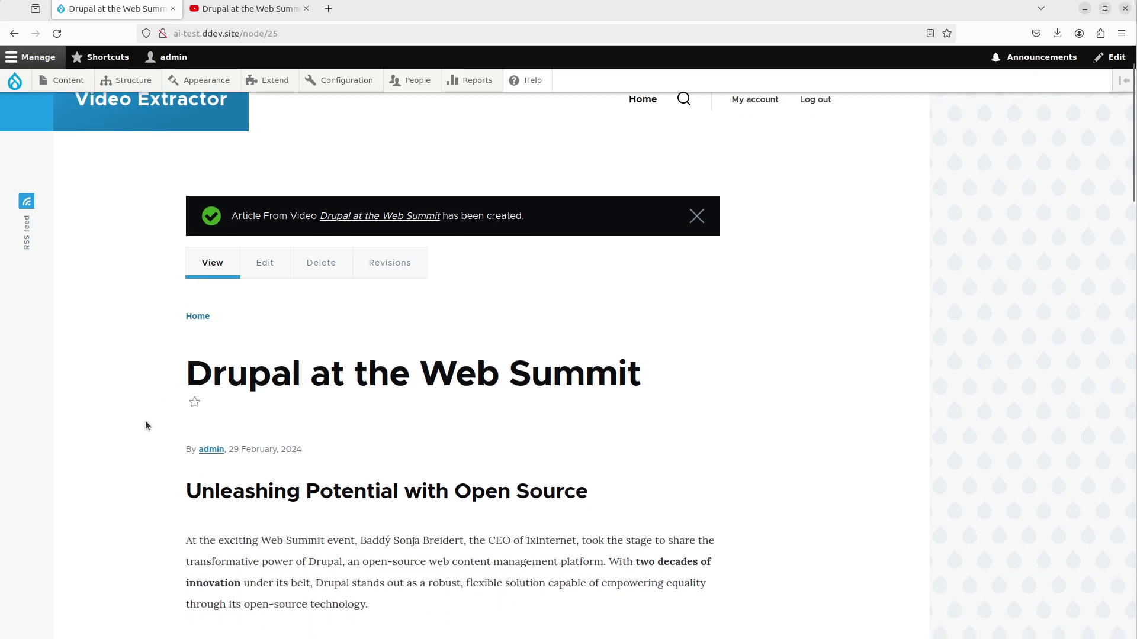
{"action": "scroll", "coordinate": [145, 426], "scroll_direction": "down", "scroll_amount": 3}
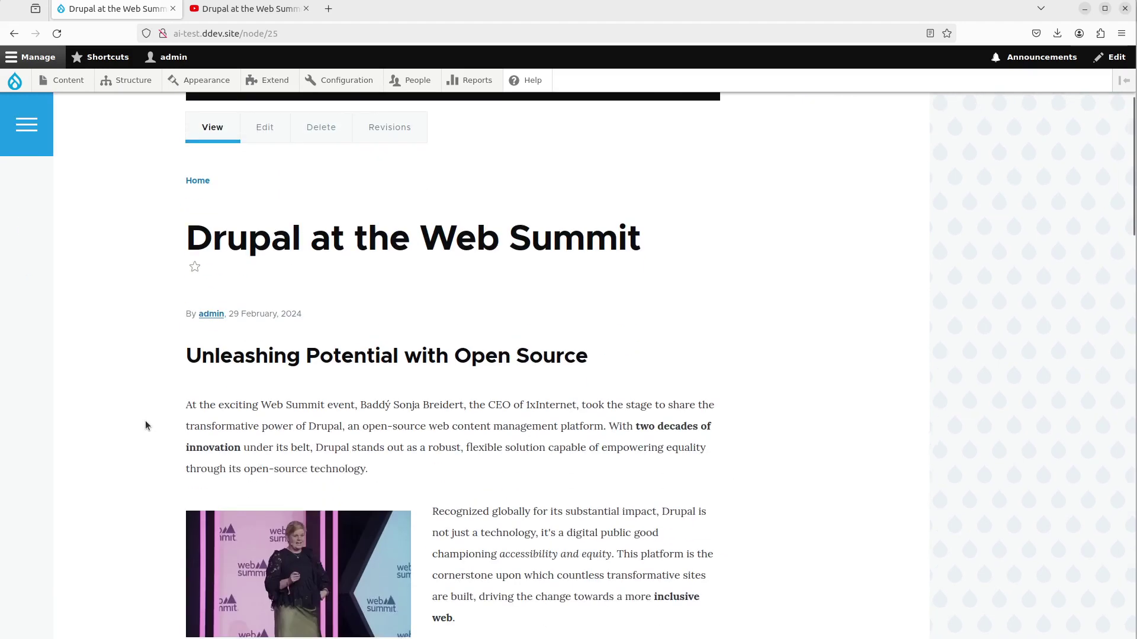
{"action": "scroll", "coordinate": [144, 418], "scroll_direction": "up", "scroll_amount": 3}
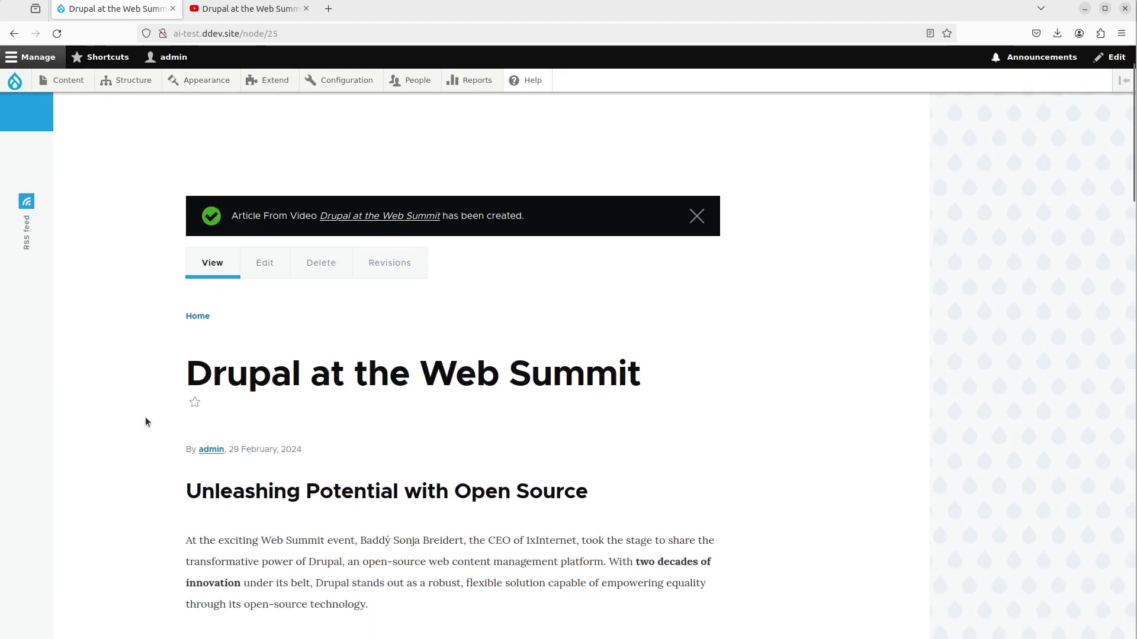
- Open the article's edit form in a separate tab and switch to it
{"action": "middle_click", "coordinate": [264, 260]}
{"action": "left_click", "coordinate": [249, 9]}
{"action": "left_click", "coordinate": [107, 9]}
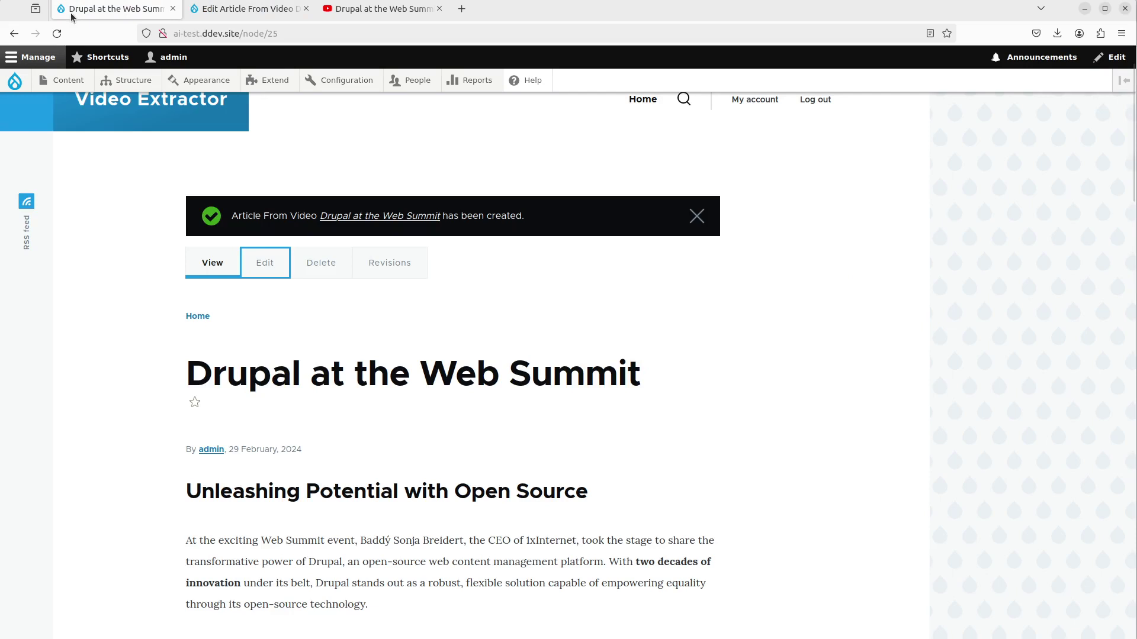
{"action": "scroll", "coordinate": [84, 381], "scroll_direction": "down", "scroll_amount": 2}
{"action": "left_click", "coordinate": [224, 11]}
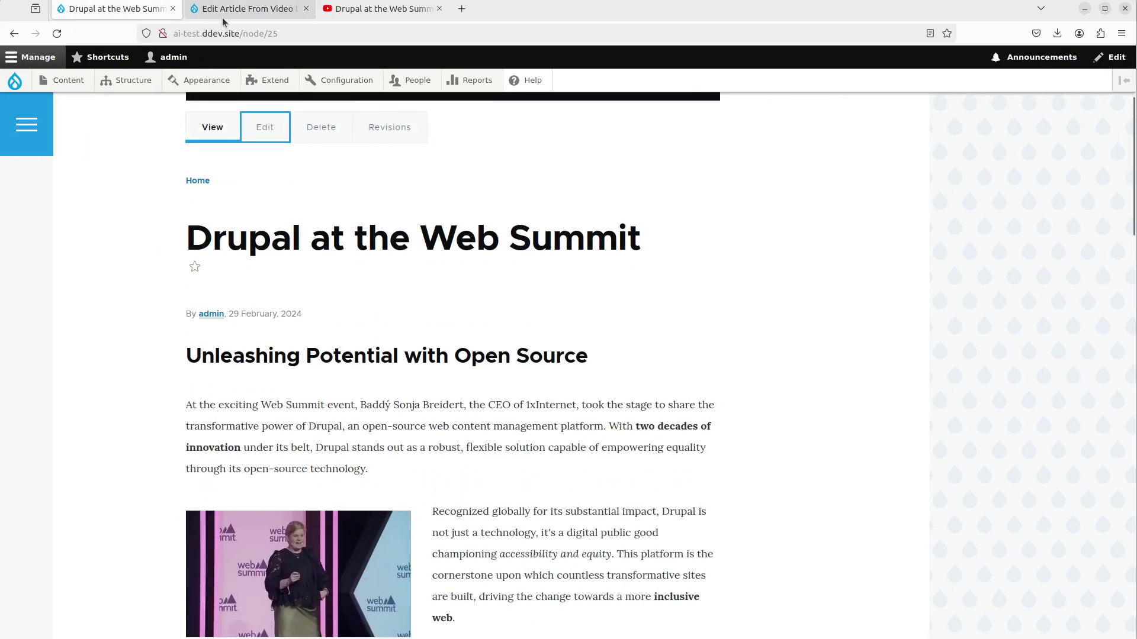
- Enlarge the HTML Prompt and highlight its 4-6 images, speaker image and slide-cropping instructions
{"action": "left_click", "coordinate": [352, 415]}
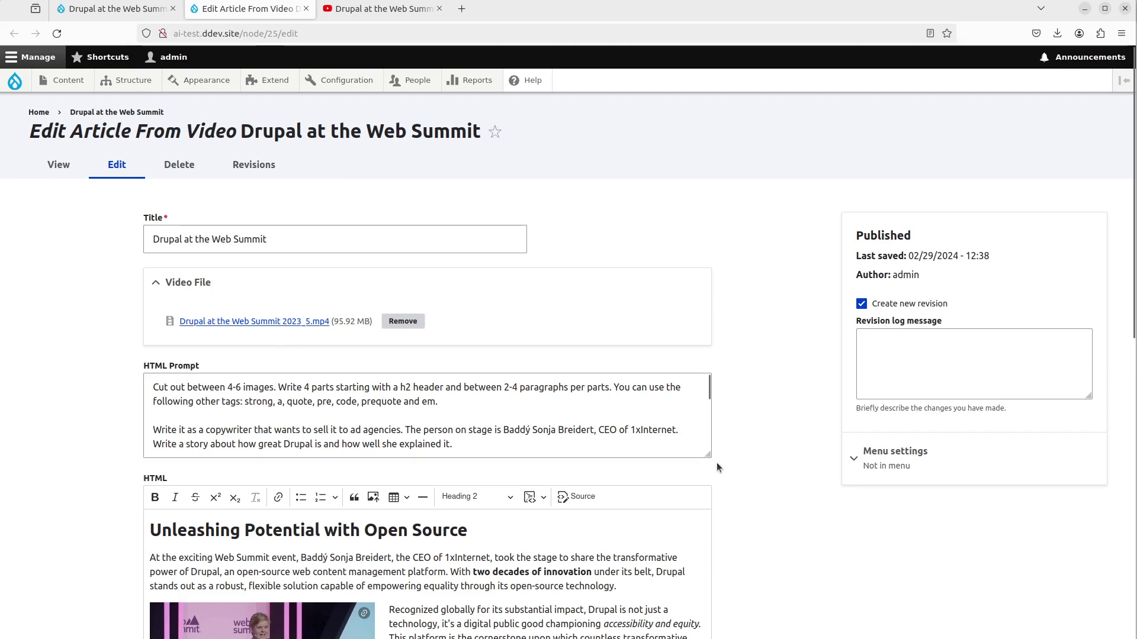
{"action": "left_click_drag", "start_coordinate": [709, 456], "coordinate": [709, 611]}
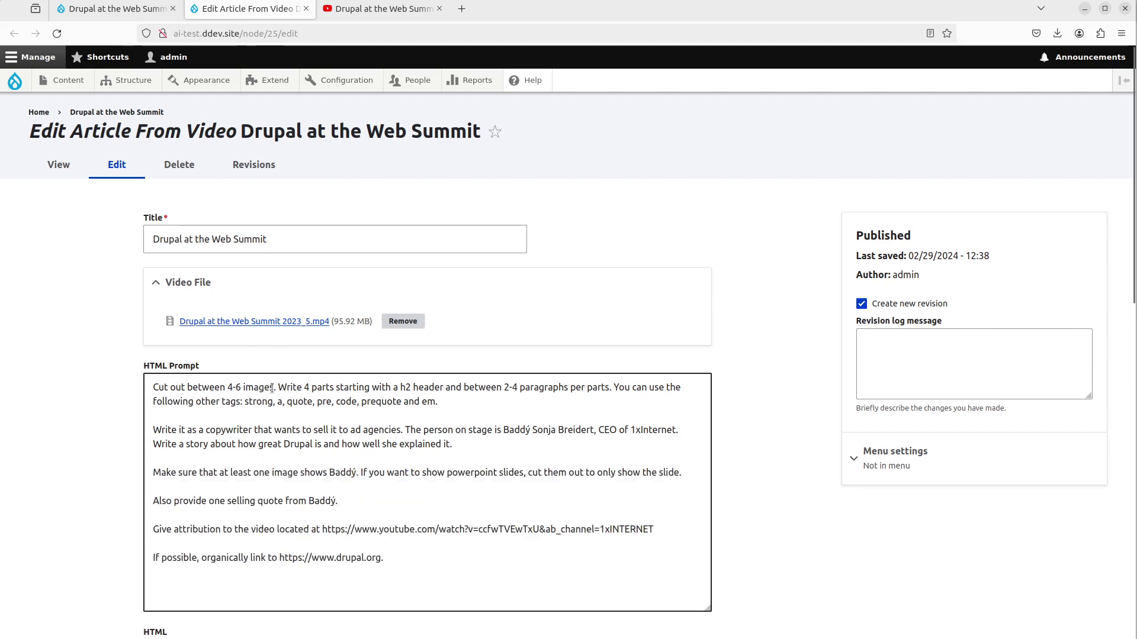
{"action": "left_click_drag", "start_coordinate": [274, 387], "coordinate": [152, 388]}
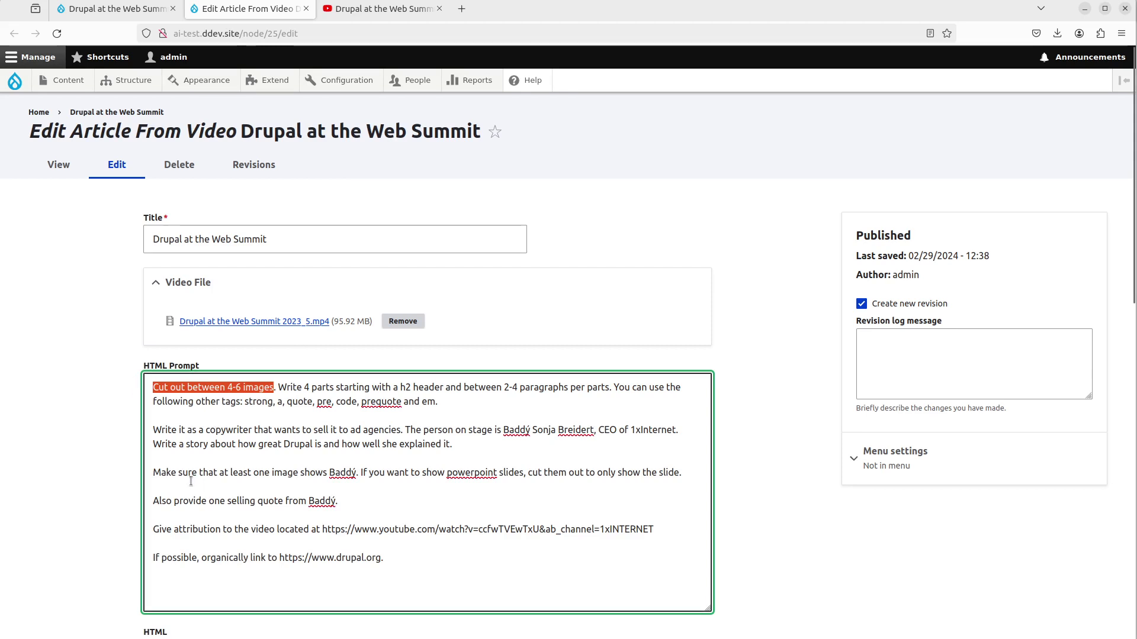
{"action": "left_click_drag", "start_coordinate": [154, 473], "coordinate": [687, 476]}
{"action": "left_click", "coordinate": [374, 477]}
{"action": "left_click", "coordinate": [687, 474]}
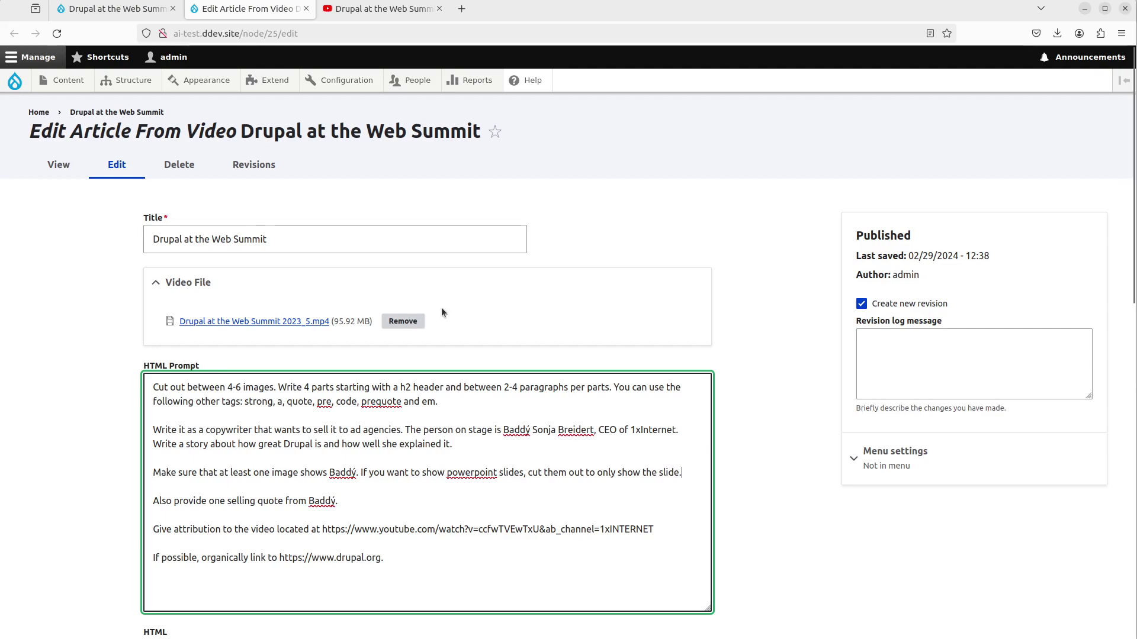
- Return to the published article and scroll through its sections, speaker photos and cropped slides
{"action": "left_click", "coordinate": [116, 10]}
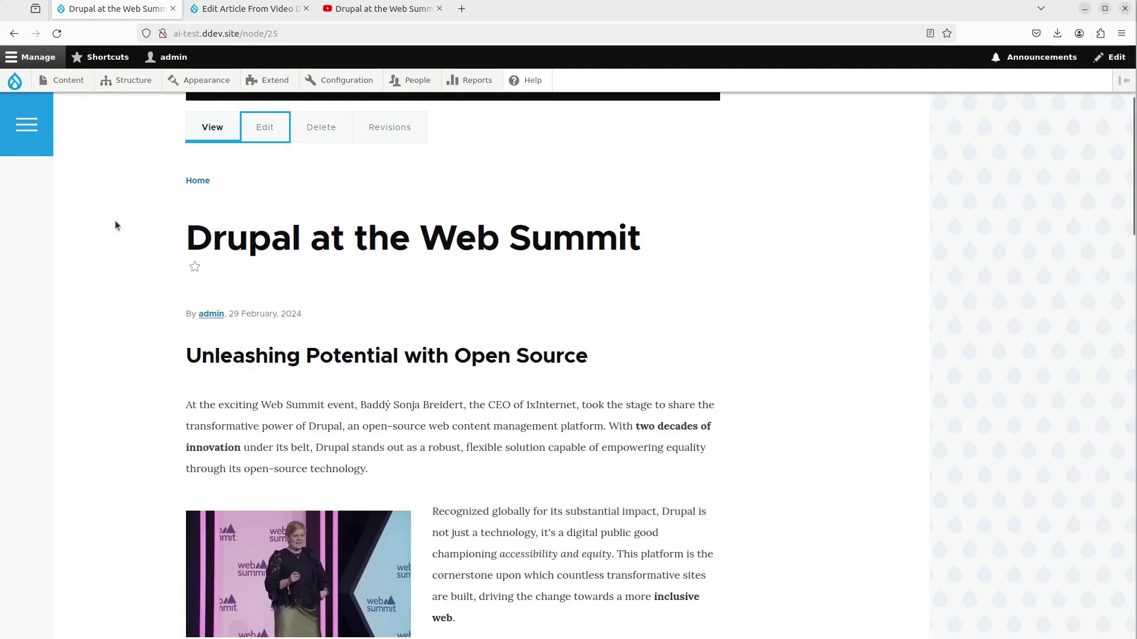
{"action": "scroll", "coordinate": [115, 220], "scroll_direction": "down", "scroll_amount": 8}
{"action": "scroll", "coordinate": [125, 278], "scroll_direction": "down", "scroll_amount": 12}
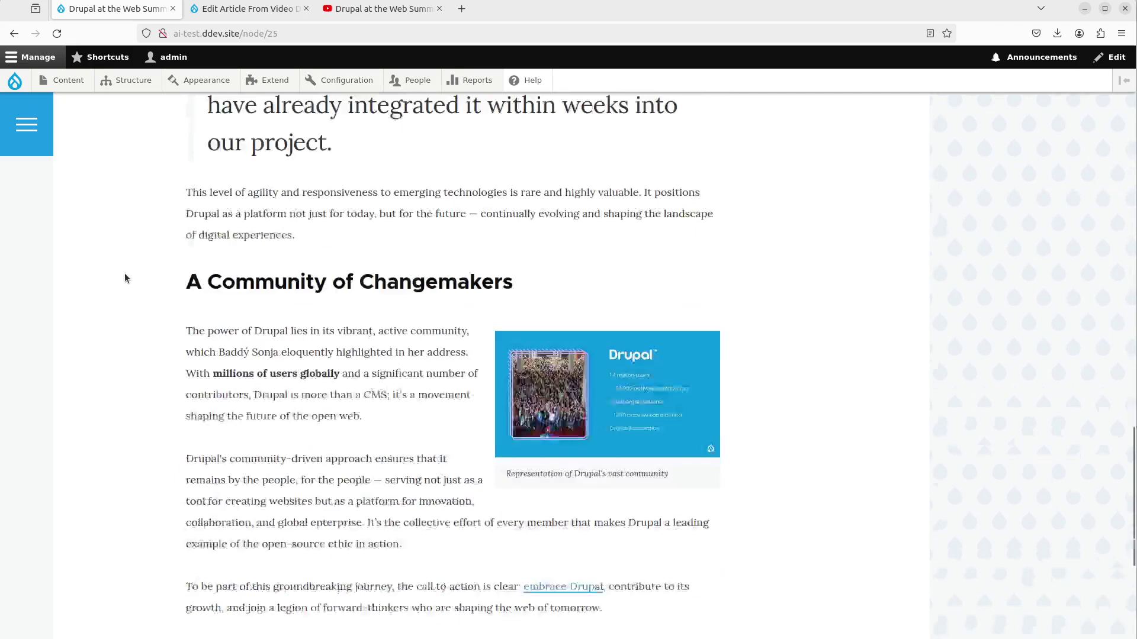
{"action": "scroll", "coordinate": [124, 279], "scroll_direction": "up", "scroll_amount": 10}
{"action": "scroll", "coordinate": [125, 278], "scroll_direction": "up", "scroll_amount": 6}
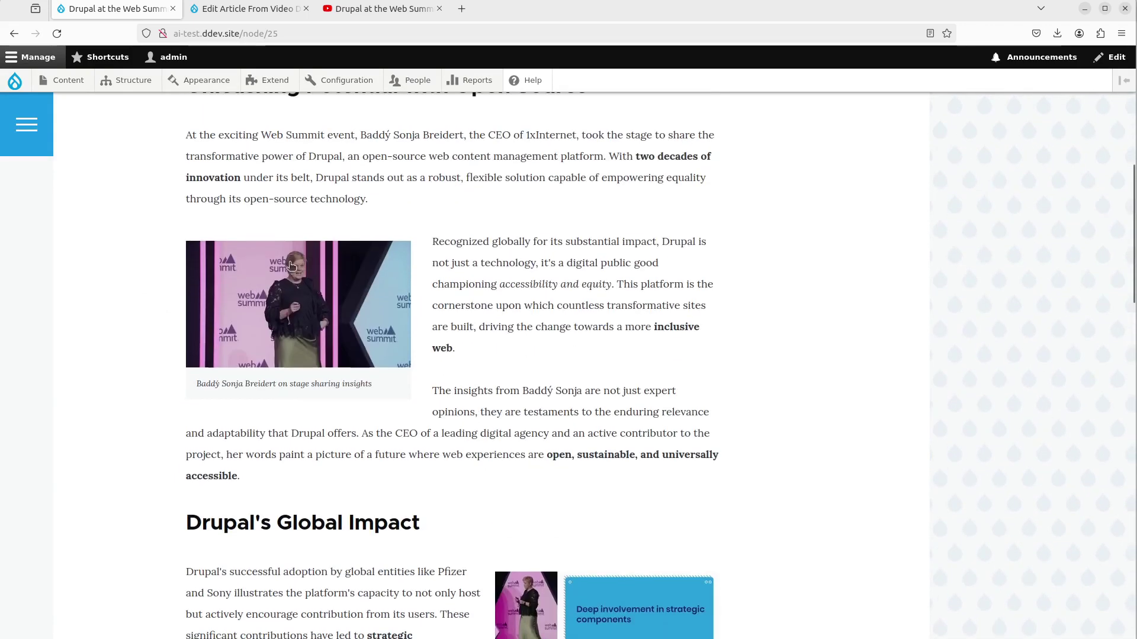
{"action": "scroll", "coordinate": [240, 372], "scroll_direction": "down", "scroll_amount": 5}
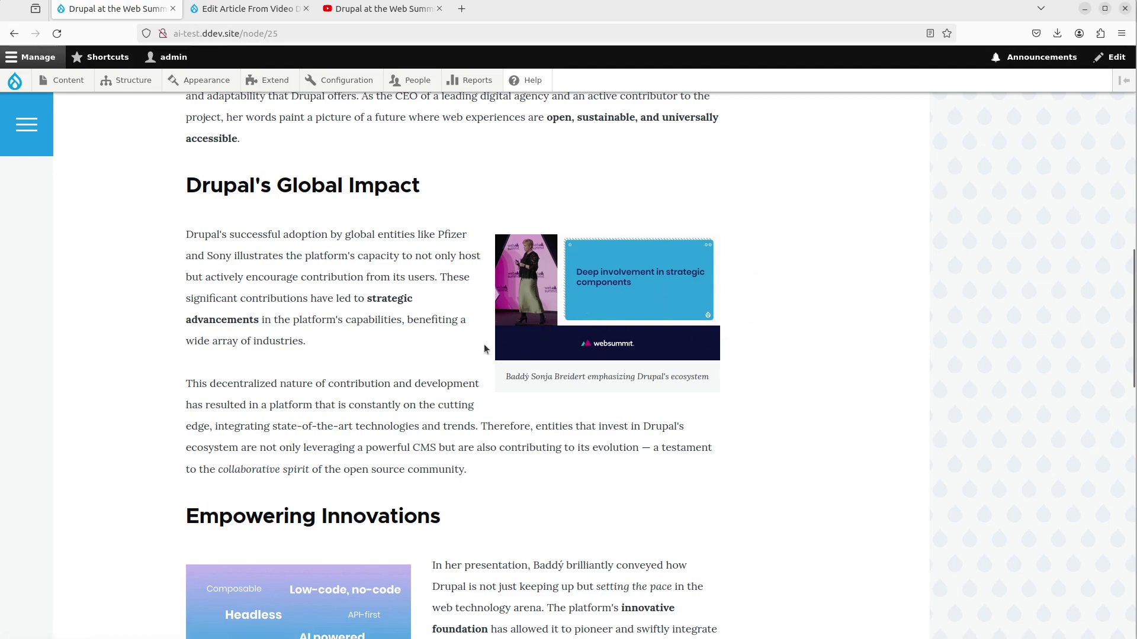
{"action": "scroll", "coordinate": [481, 344], "scroll_direction": "down", "scroll_amount": 6}
{"action": "scroll", "coordinate": [274, 427], "scroll_direction": "down", "scroll_amount": 3}
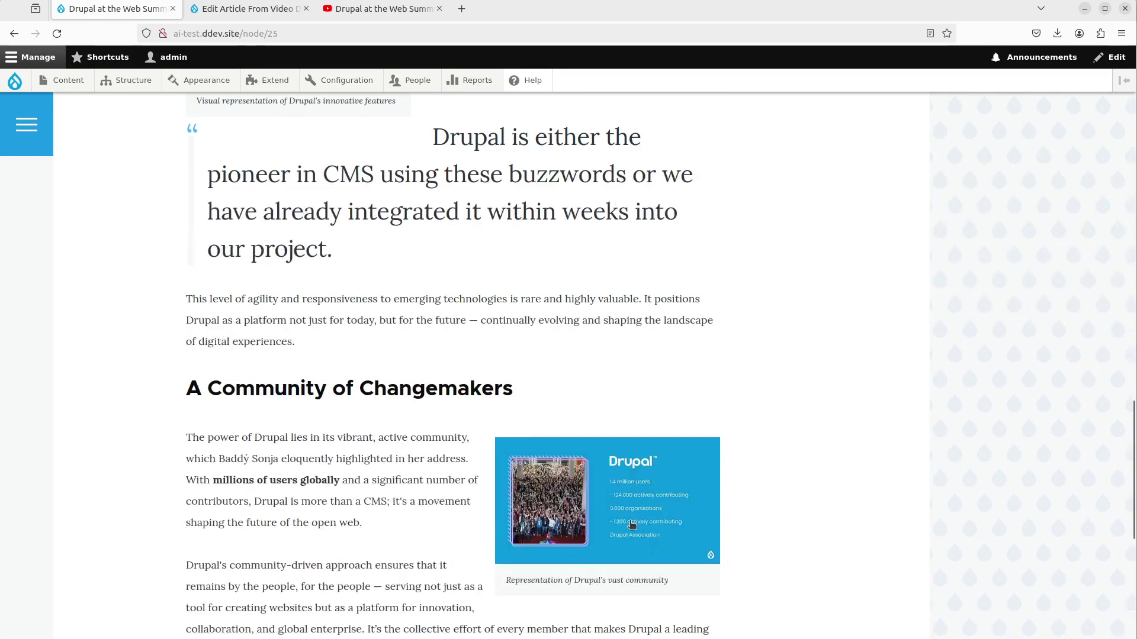
{"action": "scroll", "coordinate": [274, 426], "scroll_direction": "up", "scroll_amount": 3}
- Seek the YouTube talk to around 7:28 to compare slides, then return to the article
{"action": "left_click", "coordinate": [344, 11]}
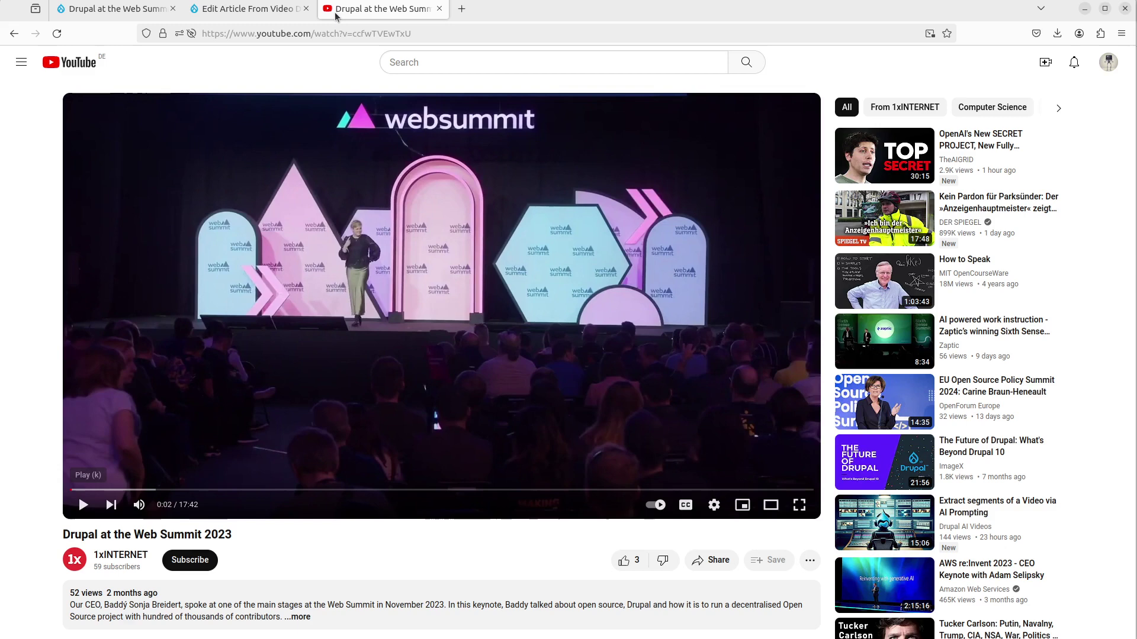
{"action": "mouse_move", "coordinate": [382, 505]}
{"action": "left_mouse_down"}
{"action": "mouse_move", "coordinate": [520, 502]}
{"action": "mouse_move", "coordinate": [382, 498]}
{"action": "mouse_move", "coordinate": [392, 489]}
{"action": "left_mouse_up"}
{"action": "left_click", "coordinate": [88, 9]}
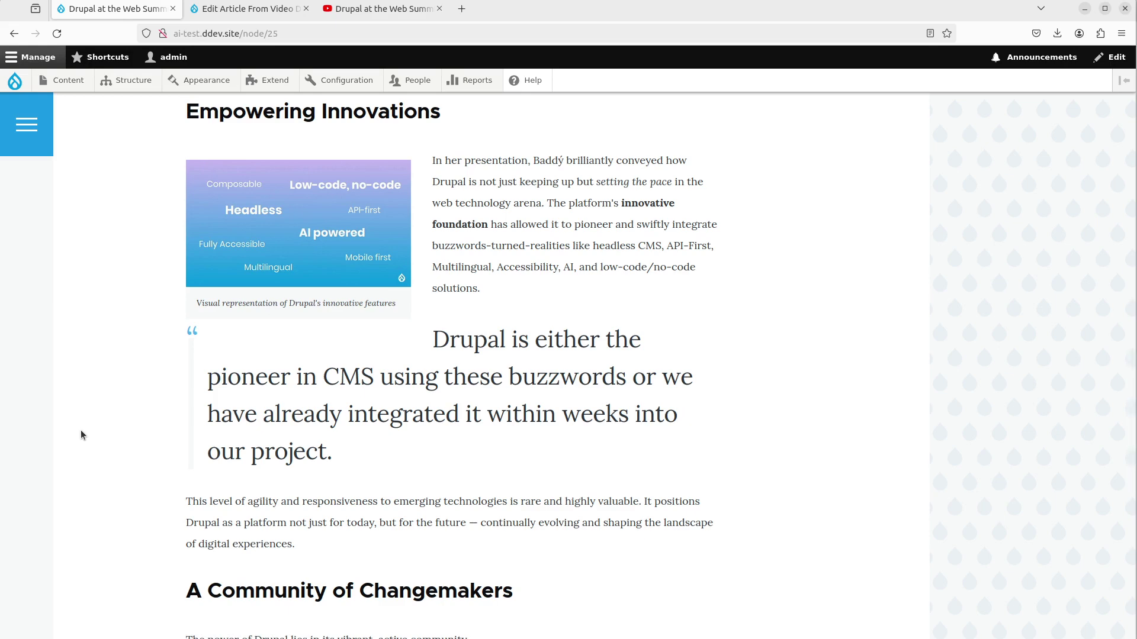
- Scroll the article, then reopen its edit form and click into the HTML Prompt
{"action": "scroll", "coordinate": [81, 435], "scroll_direction": "down", "scroll_amount": 5}
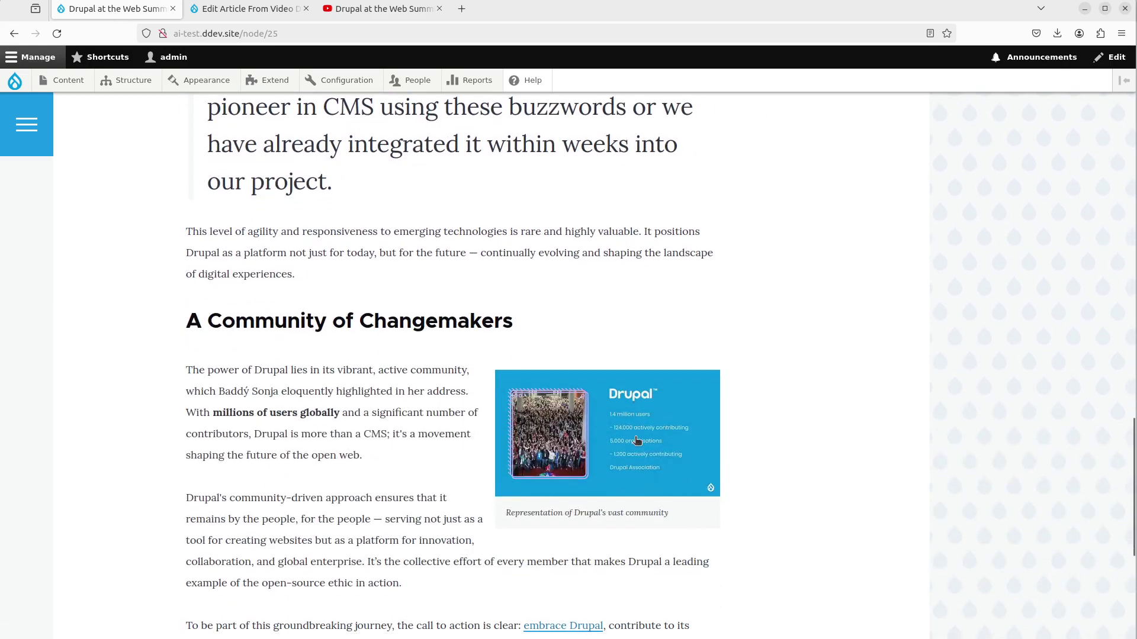
{"action": "scroll", "coordinate": [329, 437], "scroll_direction": "up", "scroll_amount": 3}
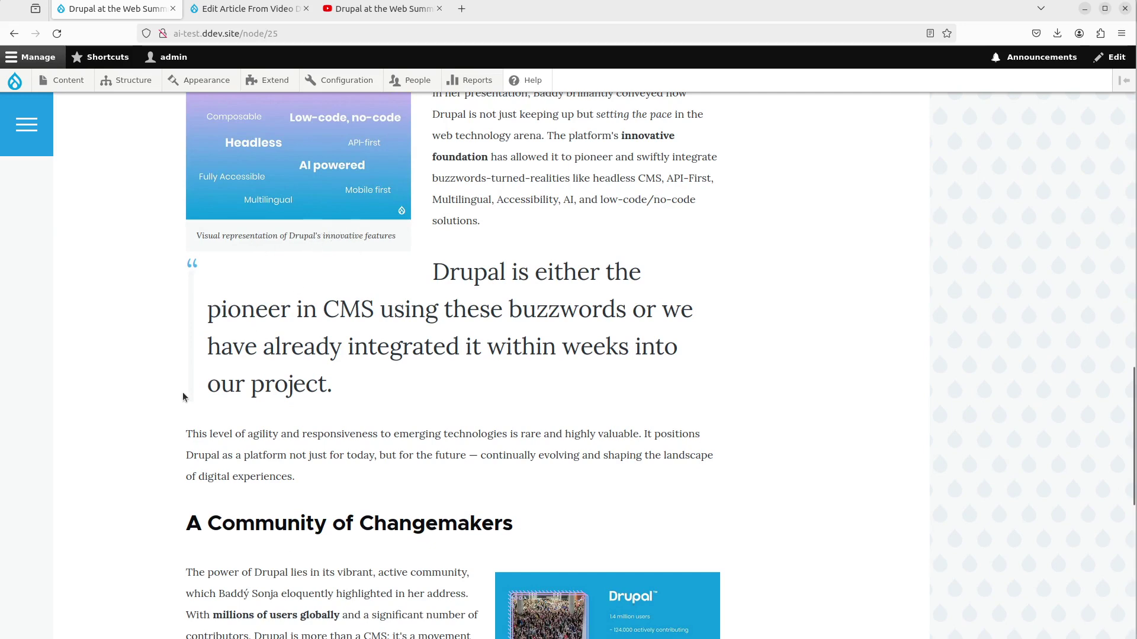
{"action": "scroll", "coordinate": [184, 398], "scroll_direction": "up", "scroll_amount": 2}
{"action": "left_click", "coordinate": [243, 17]}
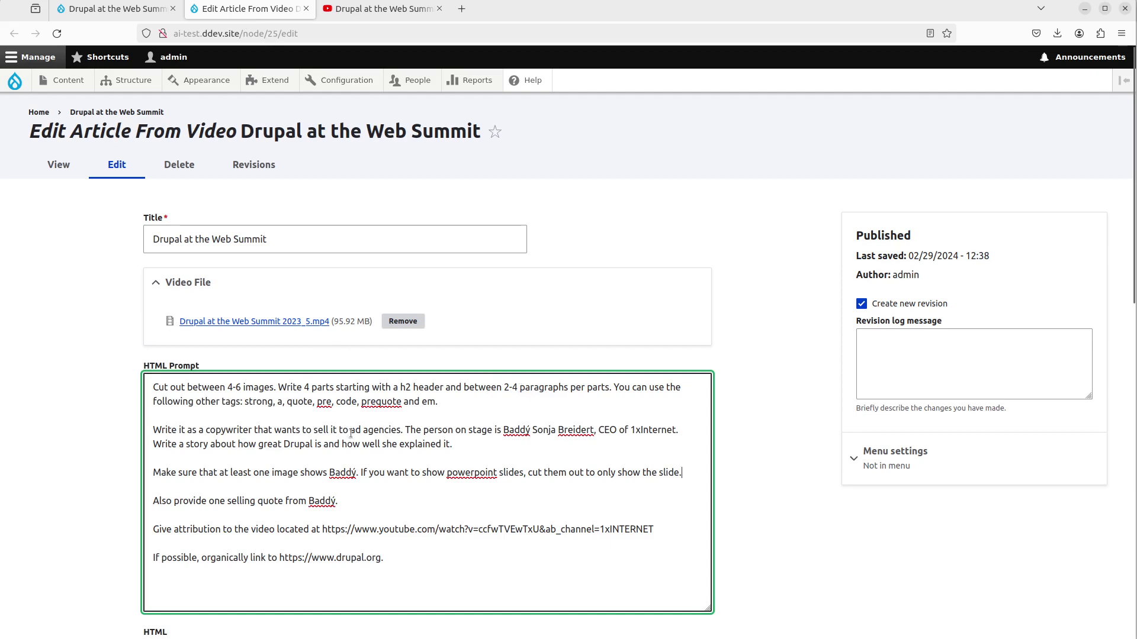
{"action": "left_click", "coordinate": [268, 403]}
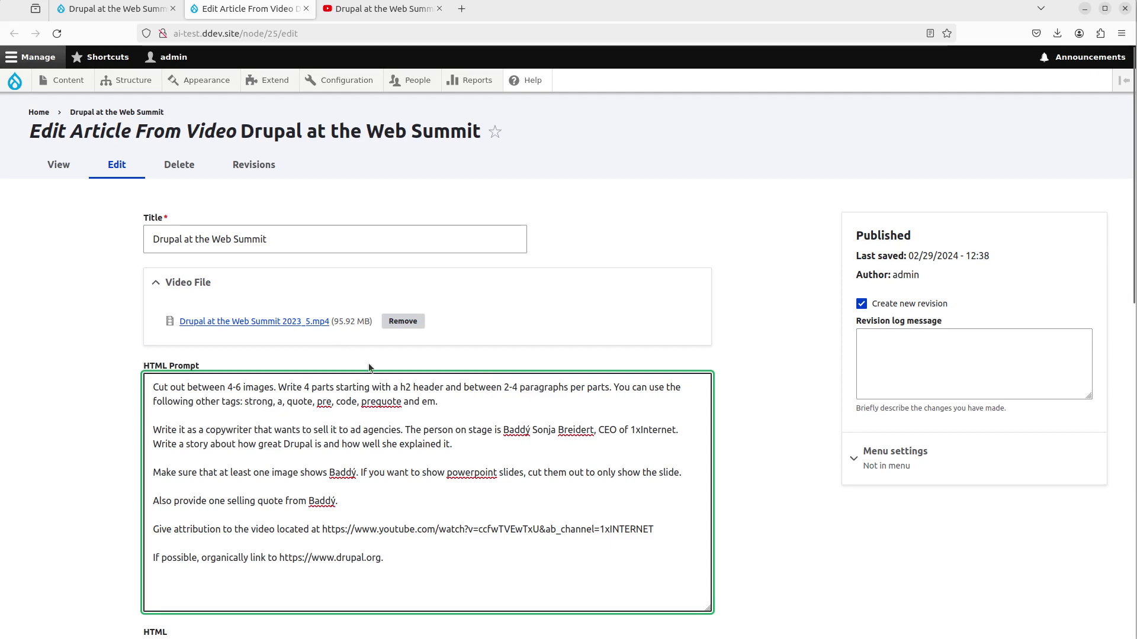
- Switch back to the published article and scroll through its sections
{"action": "left_click", "coordinate": [110, 8]}
{"action": "scroll", "coordinate": [166, 314], "scroll_direction": "up", "scroll_amount": 12}
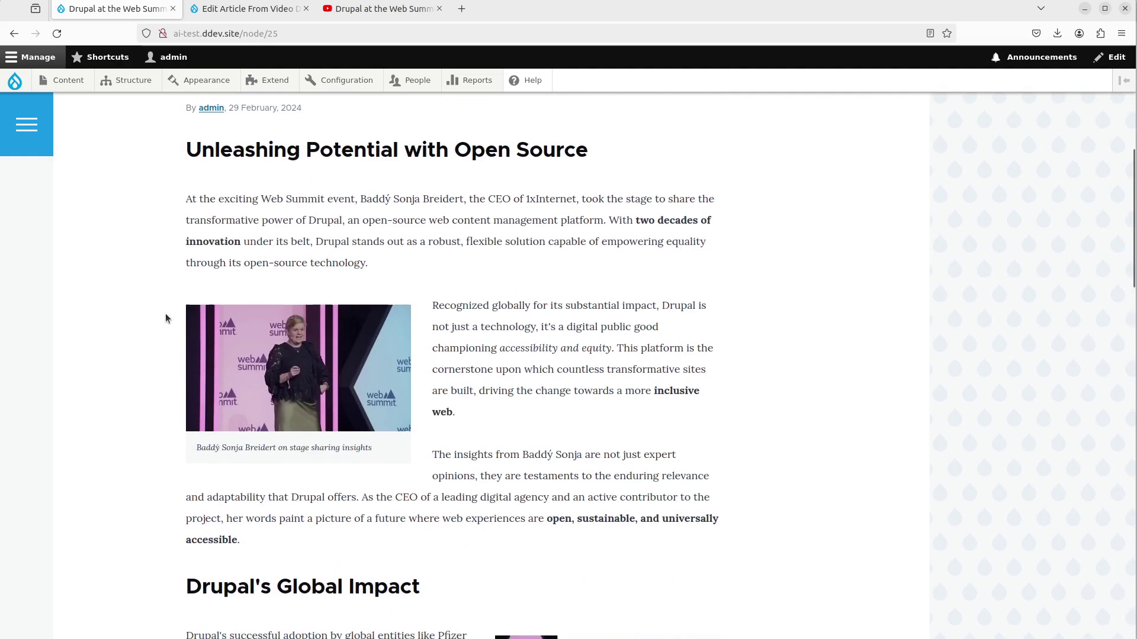
{"action": "scroll", "coordinate": [166, 315], "scroll_direction": "down", "scroll_amount": 12}
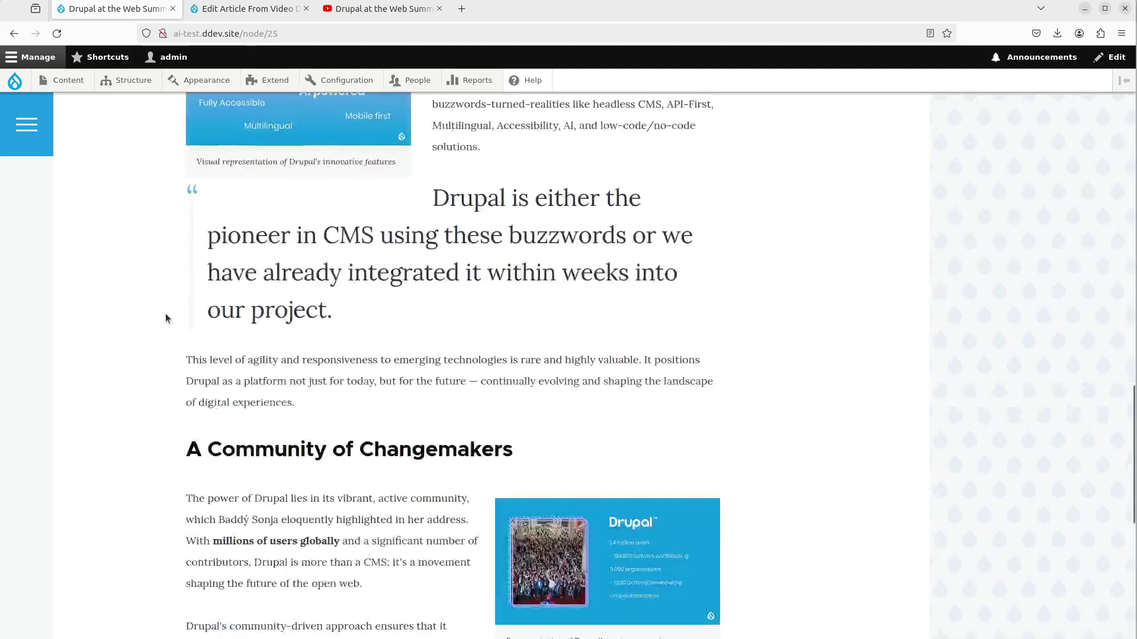
{"action": "scroll", "coordinate": [165, 318], "scroll_direction": "down", "scroll_amount": 4}
{"action": "scroll", "coordinate": [373, 391], "scroll_direction": "up", "scroll_amount": 14}
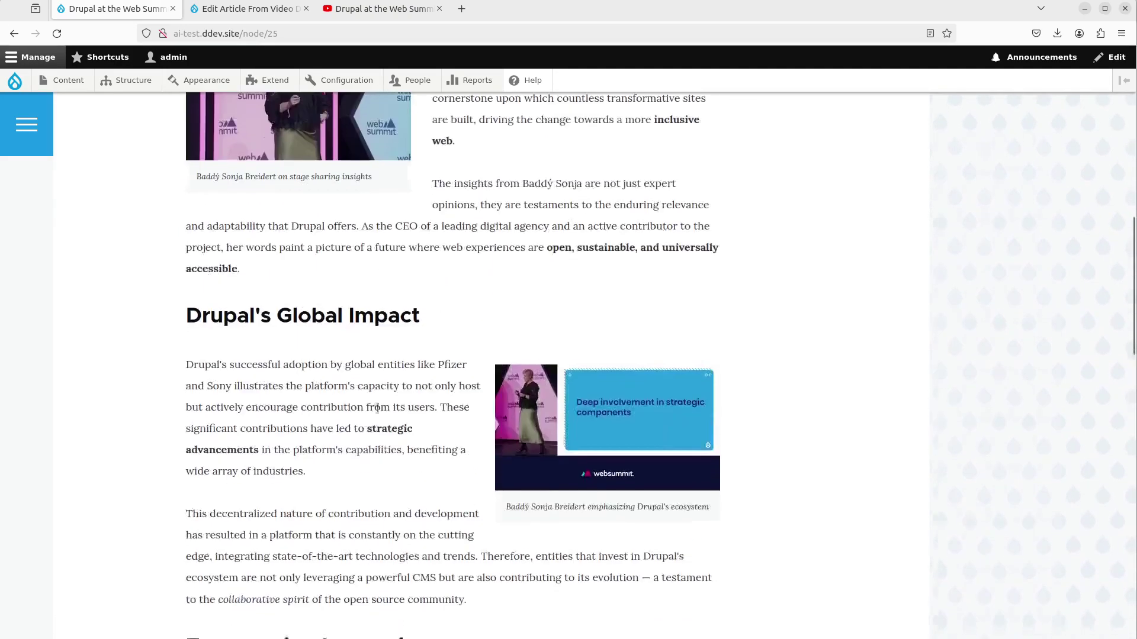
{"action": "scroll", "coordinate": [375, 422], "scroll_direction": "down", "scroll_amount": 1}
{"action": "scroll", "coordinate": [376, 424], "scroll_direction": "up", "scroll_amount": 1}
- Highlight the bold phrases 'strategic', 'advancements' and 'open, sustainable, and universally accessible'
{"action": "double_click", "coordinate": [381, 434]}
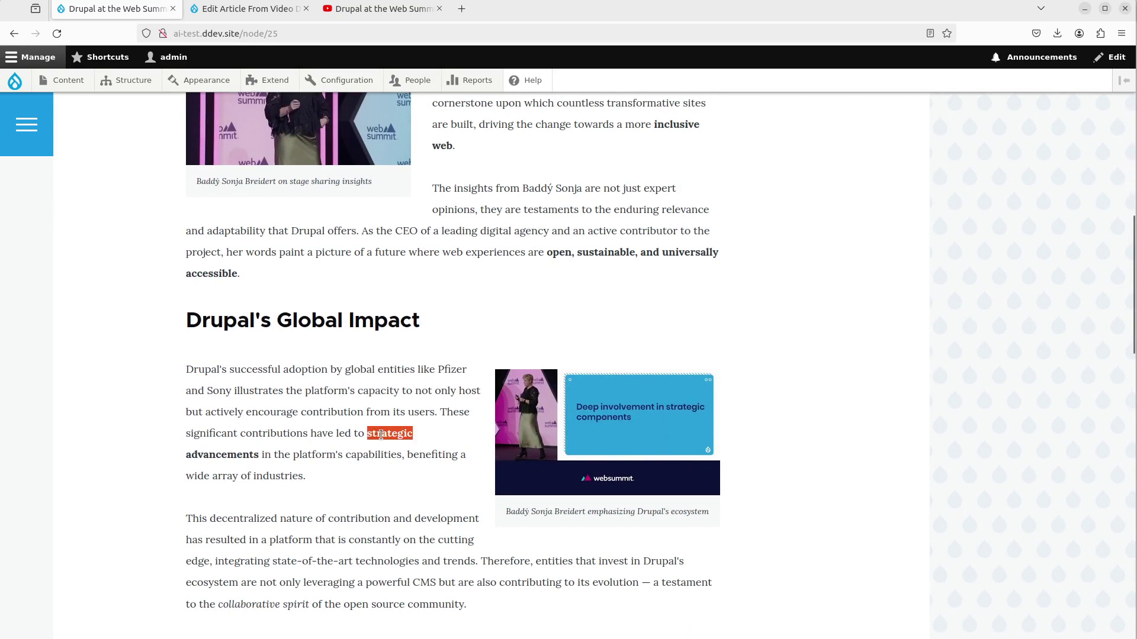
{"action": "double_click", "coordinate": [234, 455]}
{"action": "left_click", "coordinate": [329, 437]}
{"action": "left_click_drag", "start_coordinate": [546, 251], "coordinate": [562, 280]}
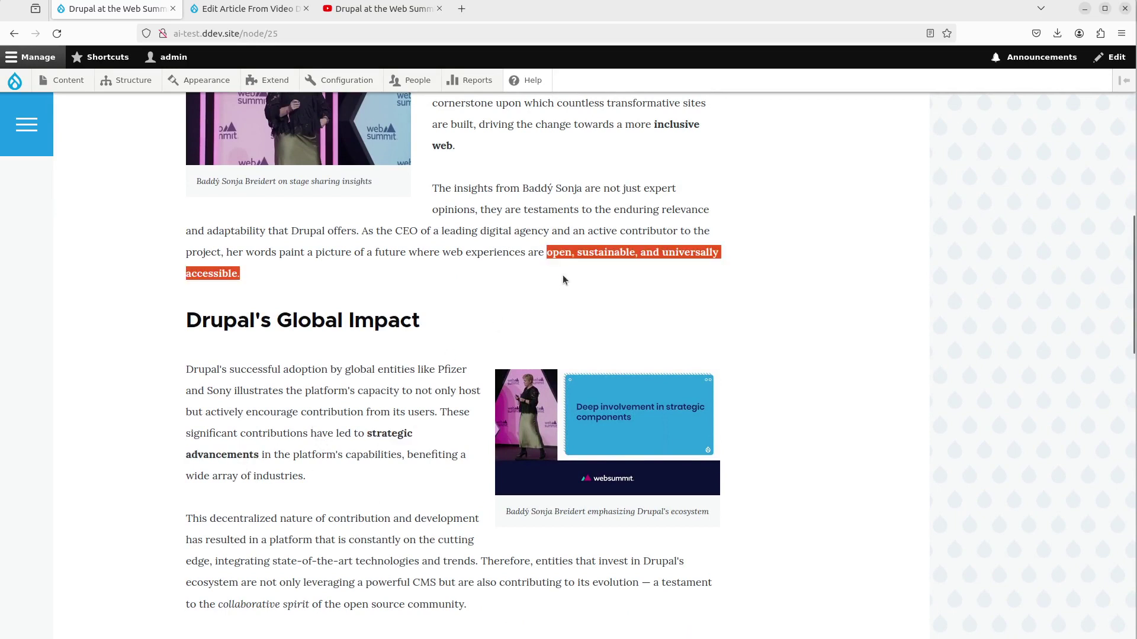
{"action": "left_click", "coordinate": [286, 282]}
{"action": "scroll", "coordinate": [284, 280], "scroll_direction": "up", "scroll_amount": 1}
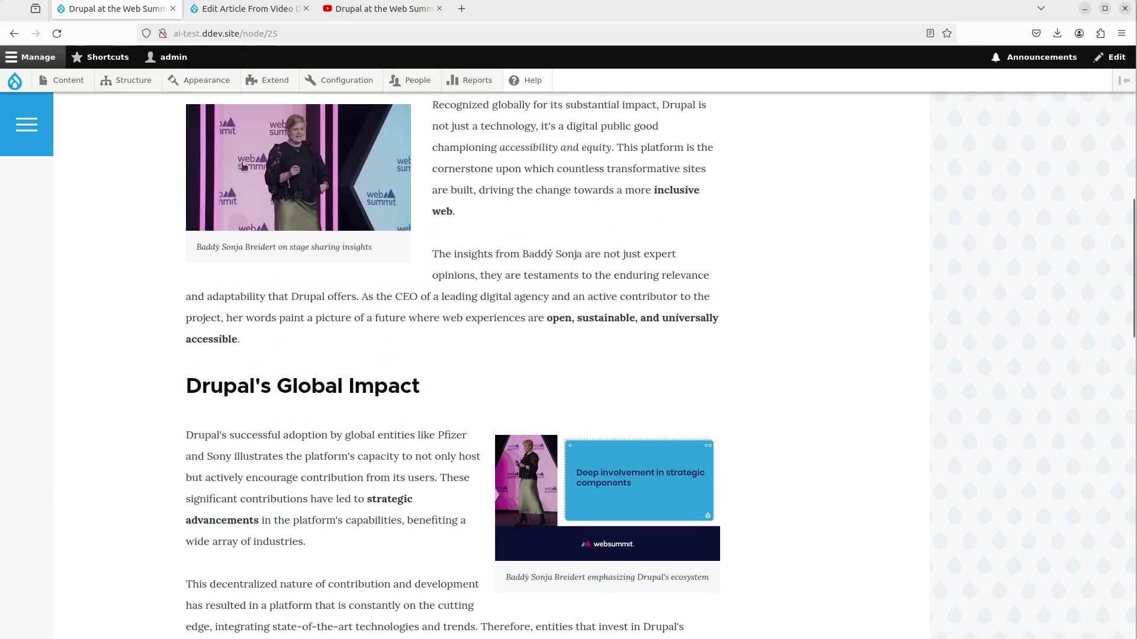
{"action": "left_click", "coordinate": [254, 11]}
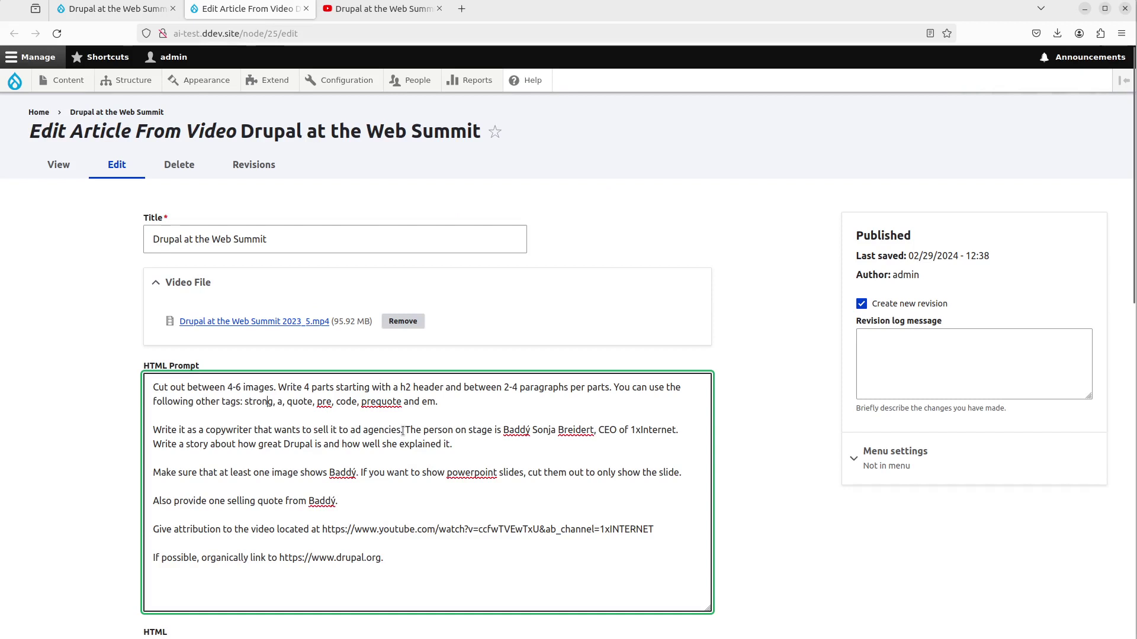
{"action": "left_click_drag", "start_coordinate": [403, 431], "coordinate": [145, 431]}
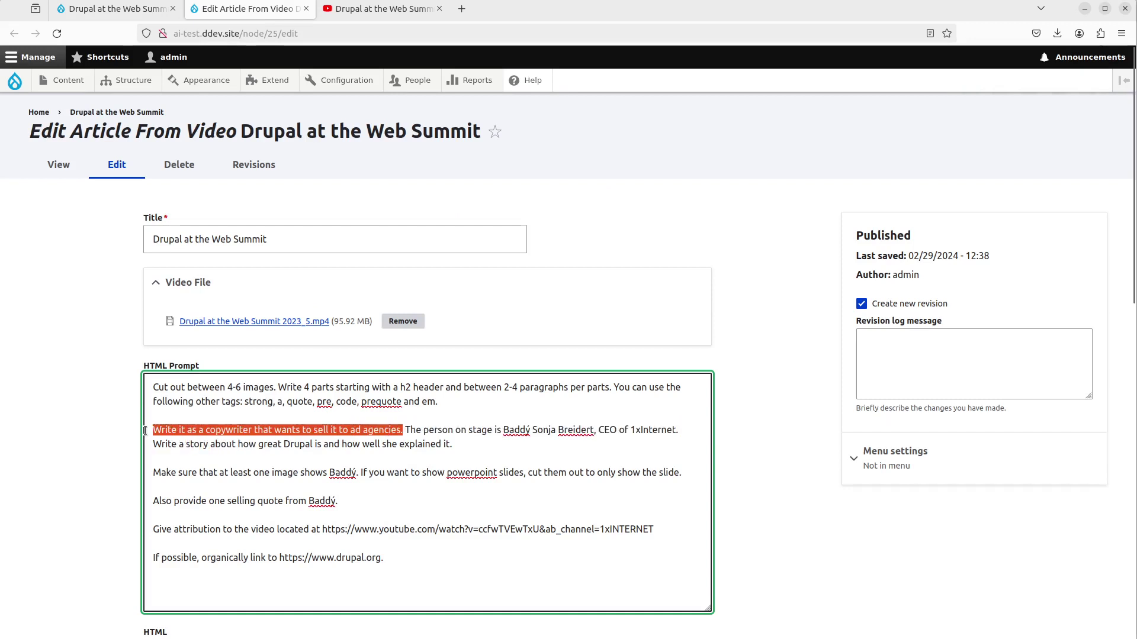
{"action": "left_click", "coordinate": [395, 438]}
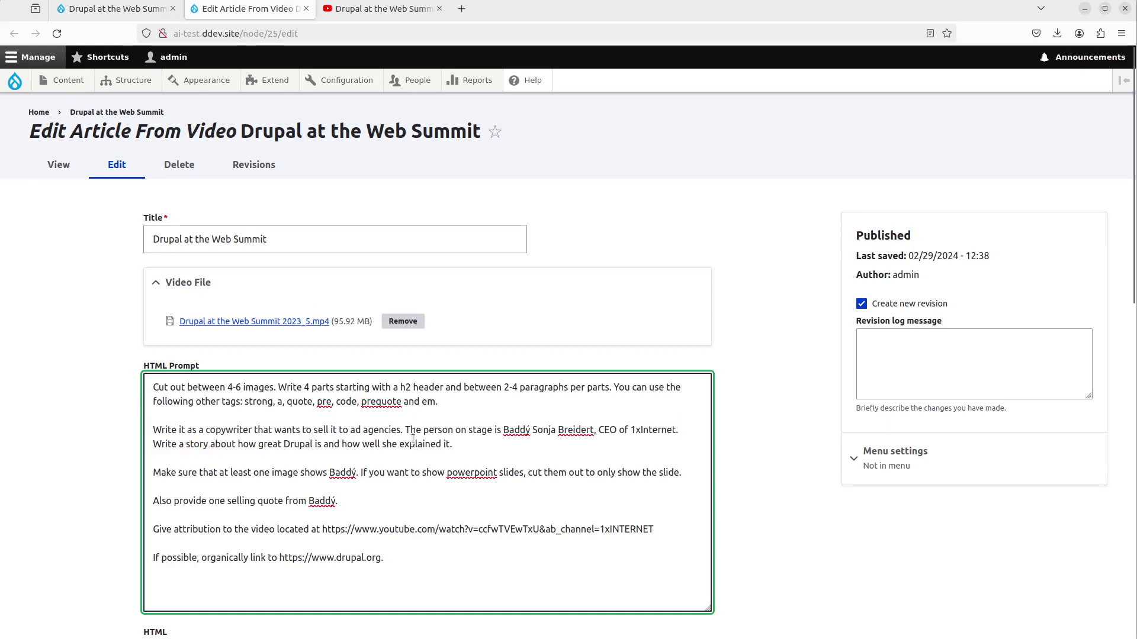
{"action": "left_click_drag", "start_coordinate": [167, 445], "coordinate": [407, 445]}
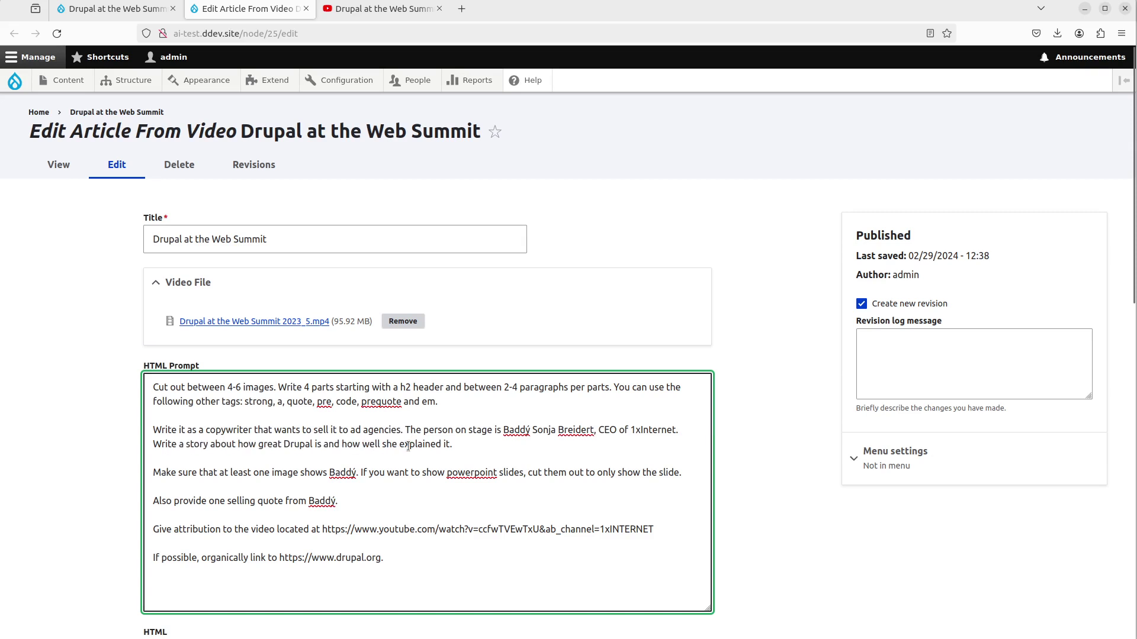
{"action": "left_click_drag", "start_coordinate": [405, 430], "coordinate": [684, 424]}
{"action": "left_click", "coordinate": [491, 434]}
{"action": "left_click_drag", "start_coordinate": [170, 474], "coordinate": [358, 480]}
{"action": "left_click", "coordinate": [341, 479]}
{"action": "left_click_drag", "start_coordinate": [161, 501], "coordinate": [300, 503]}
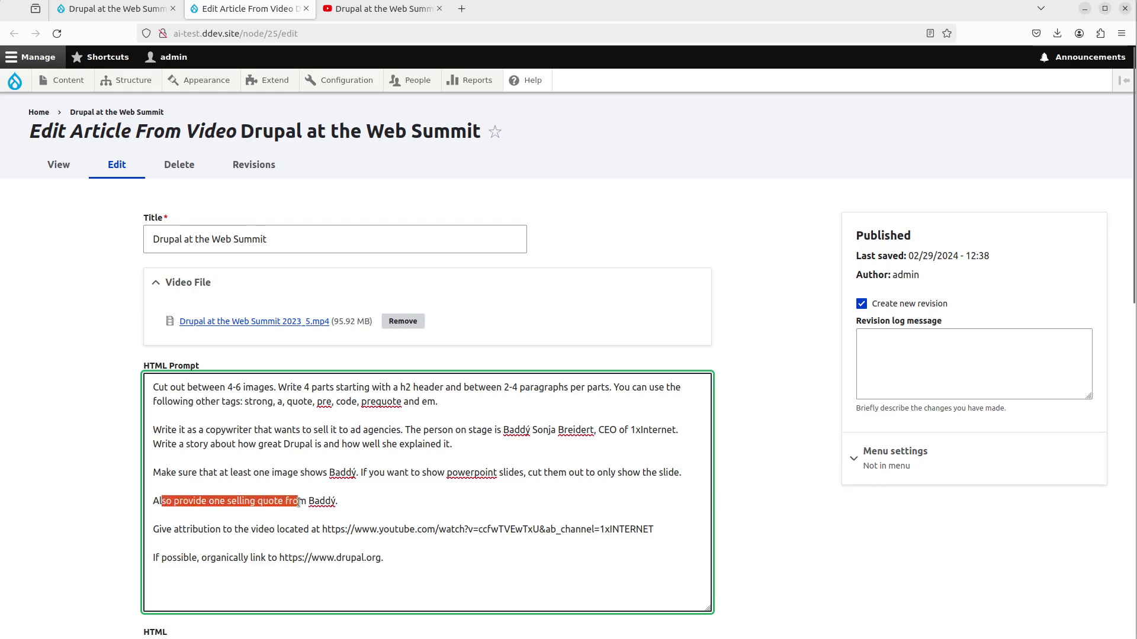
{"action": "left_click", "coordinate": [302, 504]}
{"action": "left_click", "coordinate": [115, 8]}
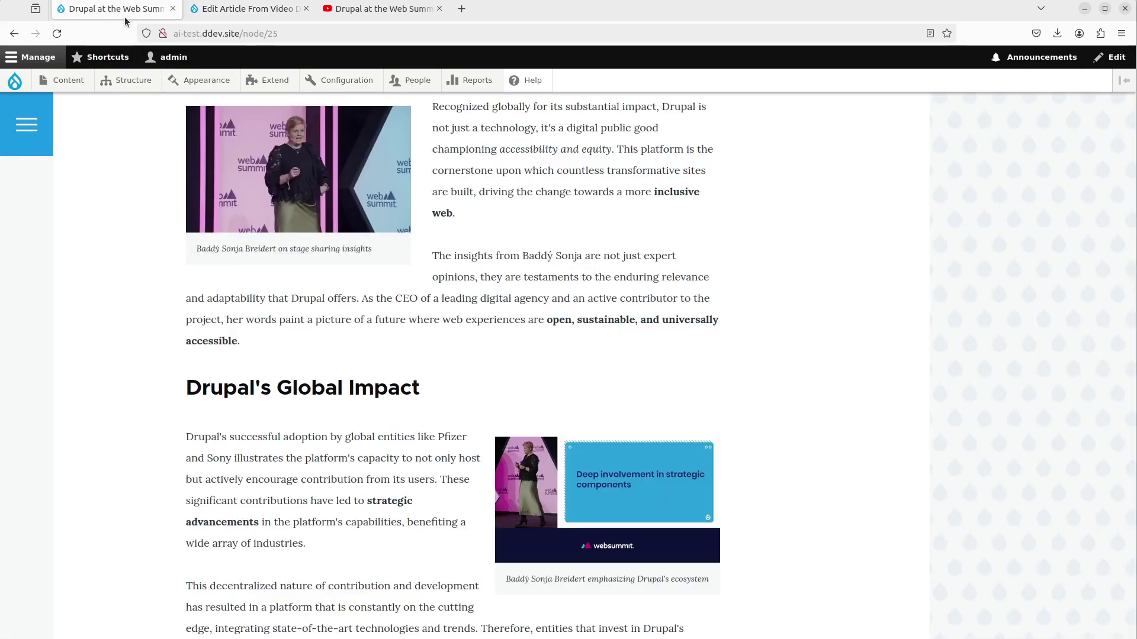
{"action": "scroll", "coordinate": [175, 387], "scroll_direction": "down", "scroll_amount": 14}
{"action": "scroll", "coordinate": [175, 391], "scroll_direction": "down", "scroll_amount": 3}
{"action": "scroll", "coordinate": [437, 385], "scroll_direction": "up", "scroll_amount": 1}
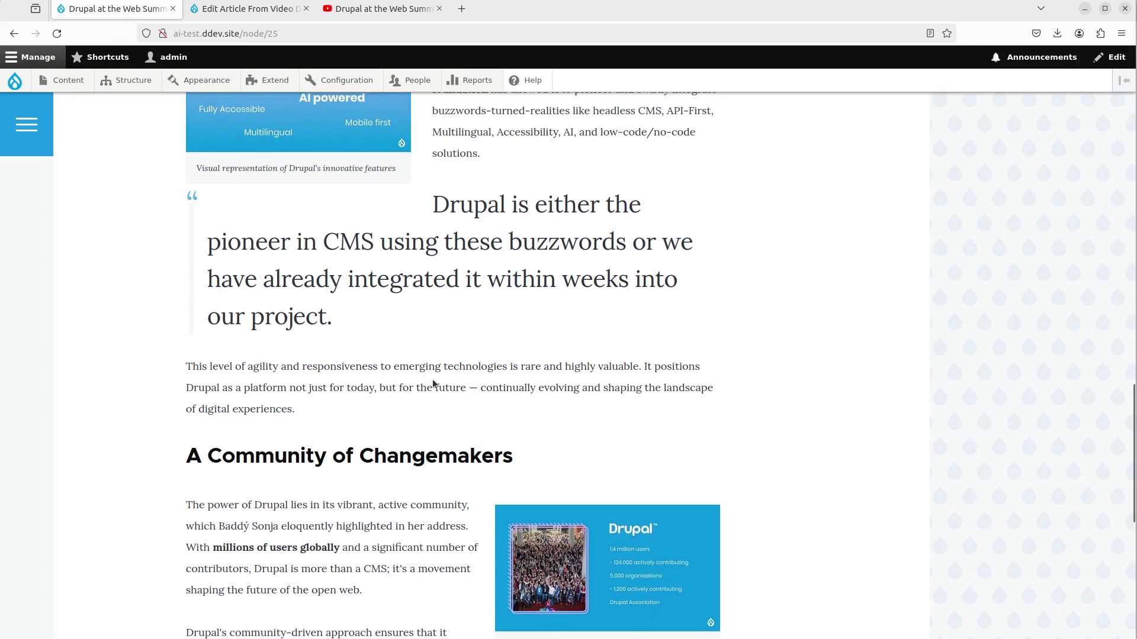
{"action": "left_click_drag", "start_coordinate": [349, 302], "coordinate": [432, 204]}
{"action": "left_click", "coordinate": [437, 201]}
- Open the YouTube talk's transcript from the expanded video description
{"action": "left_click", "coordinate": [387, 16]}
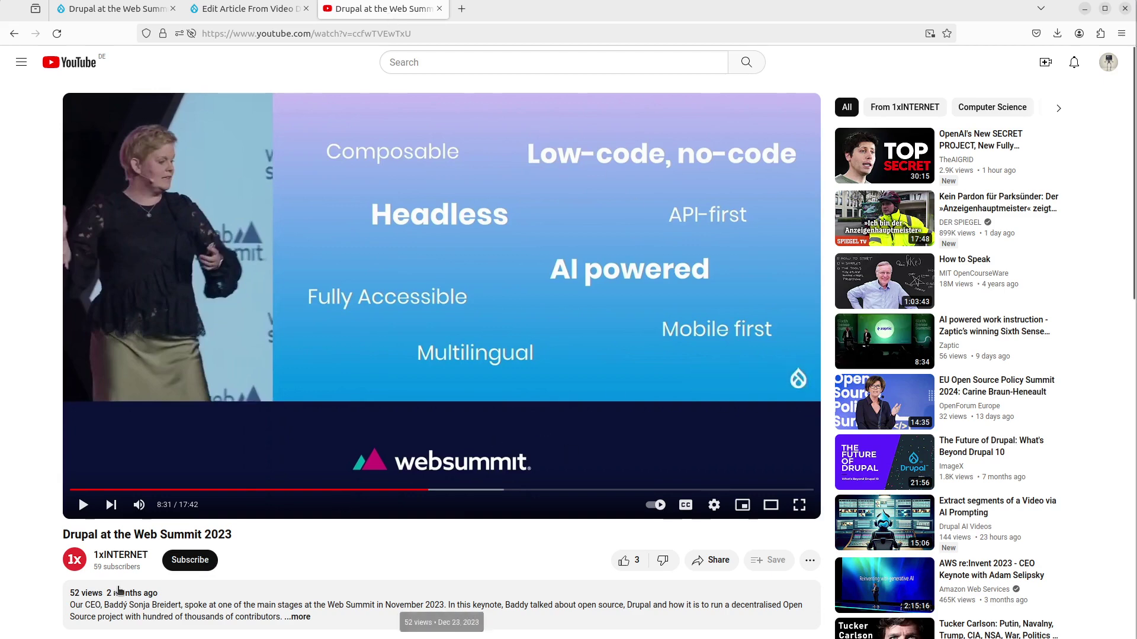
{"action": "scroll", "coordinate": [118, 590], "scroll_direction": "down", "scroll_amount": 3}
{"action": "left_click", "coordinate": [297, 416]}
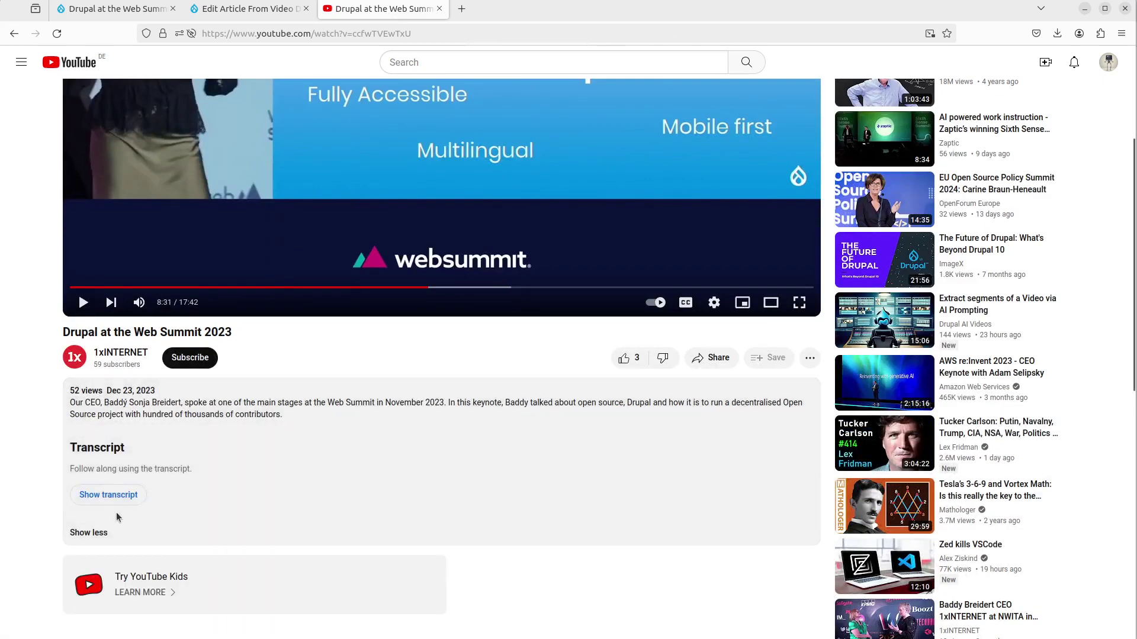
{"action": "left_click", "coordinate": [108, 495]}
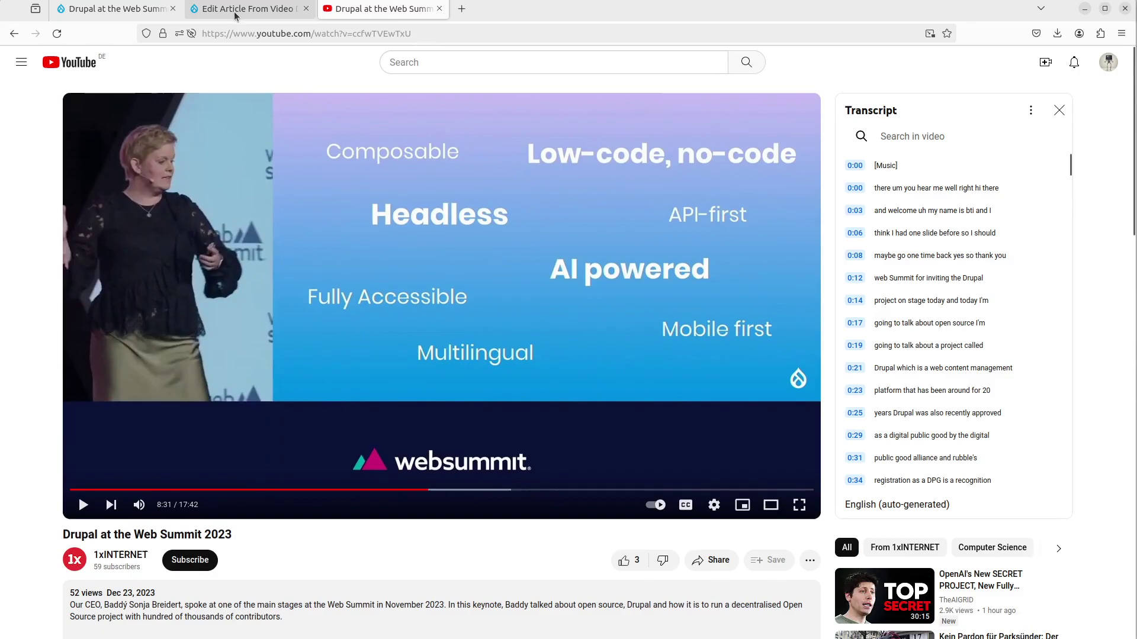
- Copy 'pioneer' from the article quote, search the transcript, and jump to the 7:37 match
{"action": "left_click", "coordinate": [155, 8]}
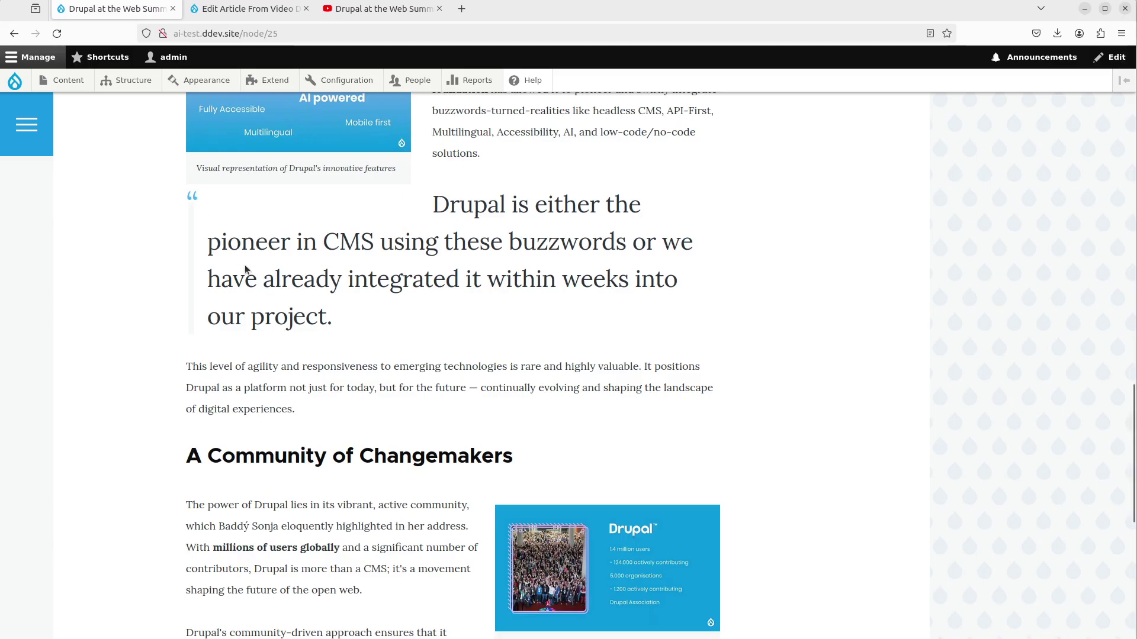
{"action": "double_click", "coordinate": [251, 232]}
{"action": "key", "text": "ctrl+c"}
{"action": "left_click", "coordinate": [383, 8]}
{"action": "left_click", "coordinate": [916, 137]}
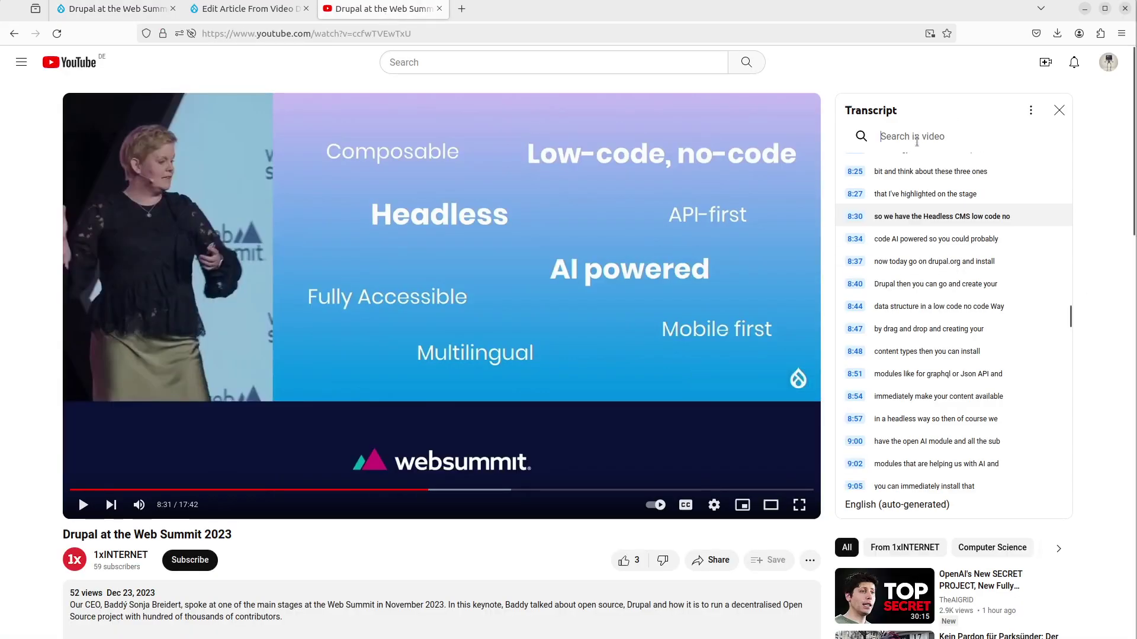
{"action": "key", "text": "ctrl+v"}
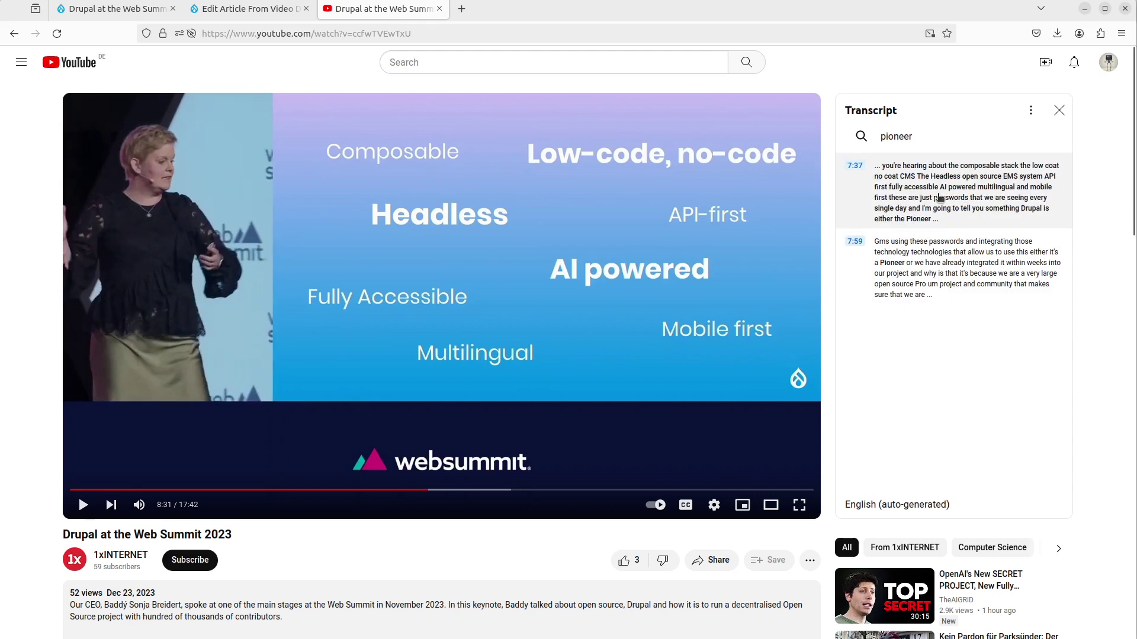
{"action": "left_click", "coordinate": [947, 196]}
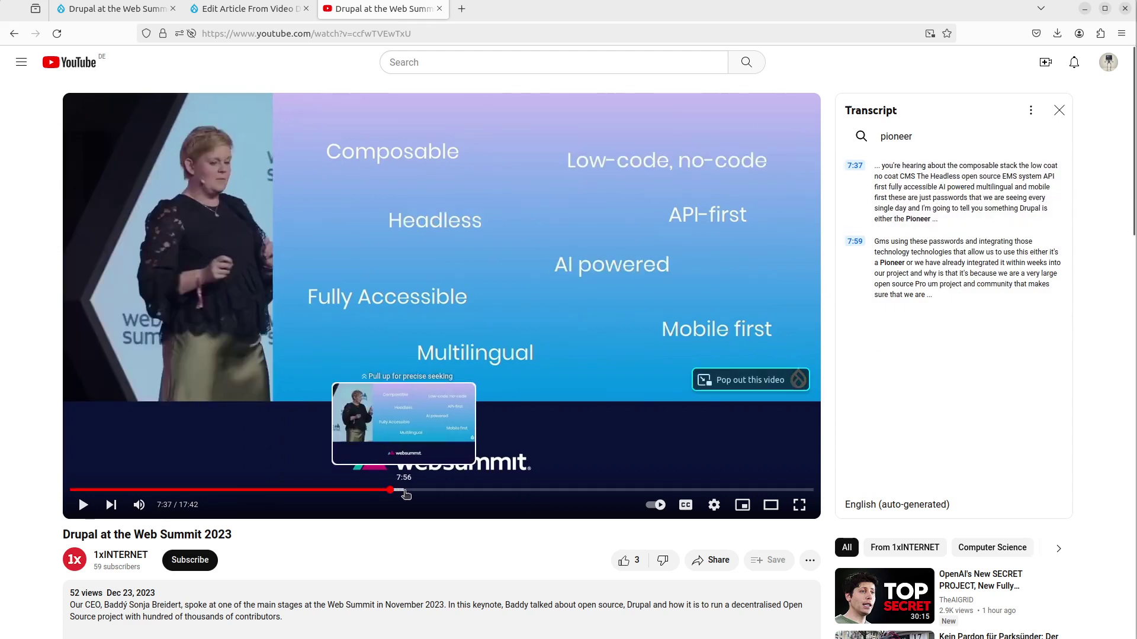
- Play the talk from 7:53 and highlight the full pioneer quote in the Drupal article
{"action": "left_click", "coordinate": [403, 491]}
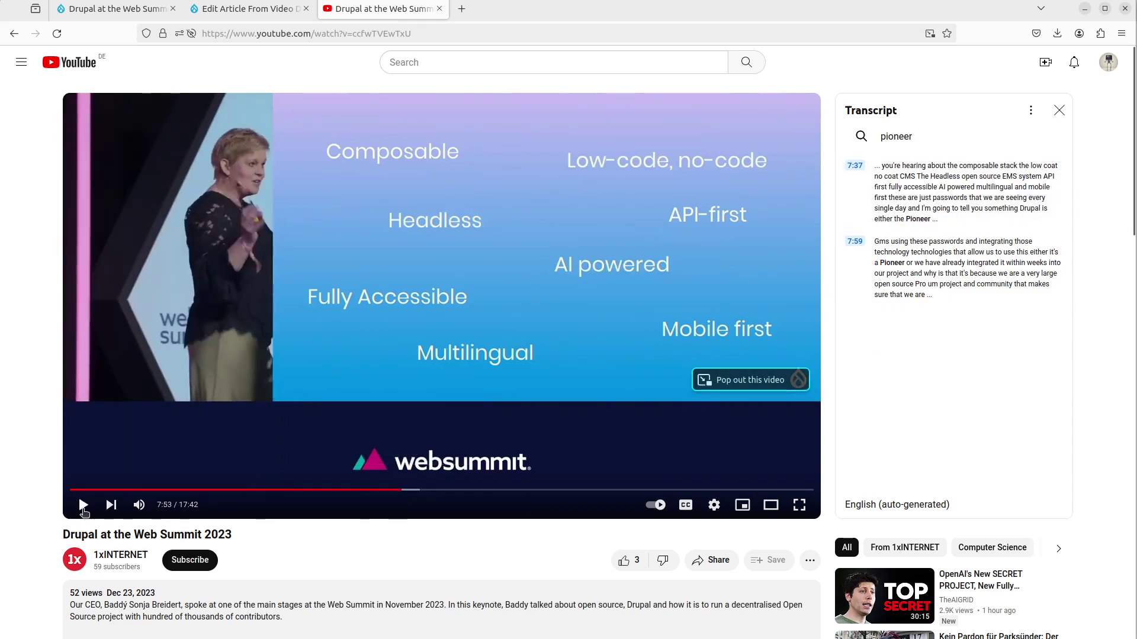
{"action": "left_click", "coordinate": [83, 507]}
{"action": "left_click", "coordinate": [125, 9]}
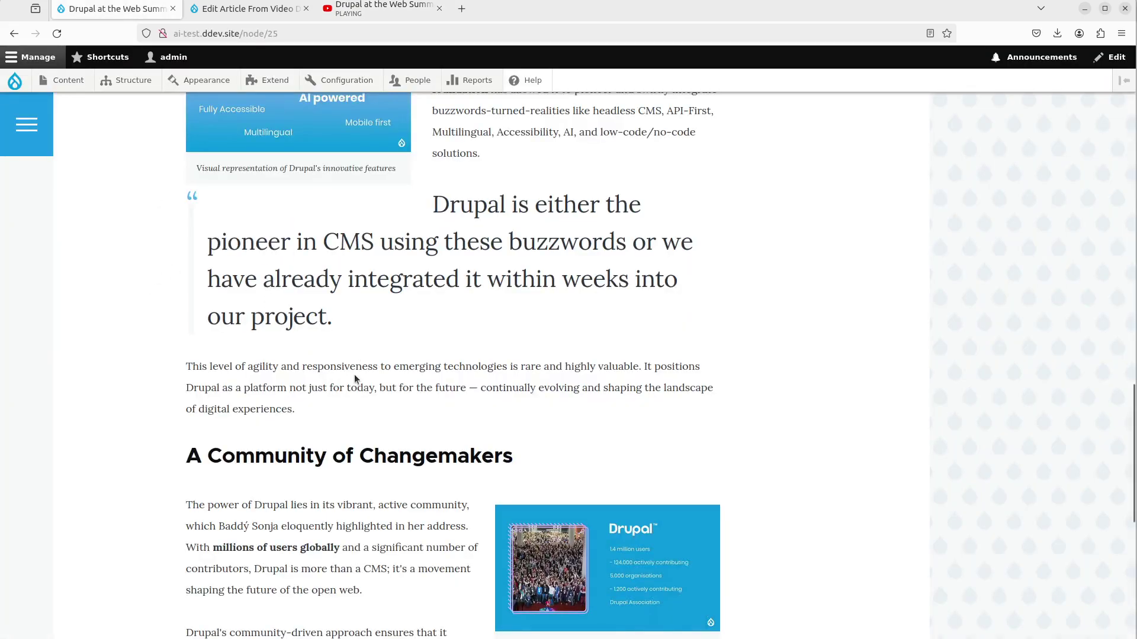
{"action": "left_click_drag", "start_coordinate": [433, 205], "coordinate": [472, 310]}
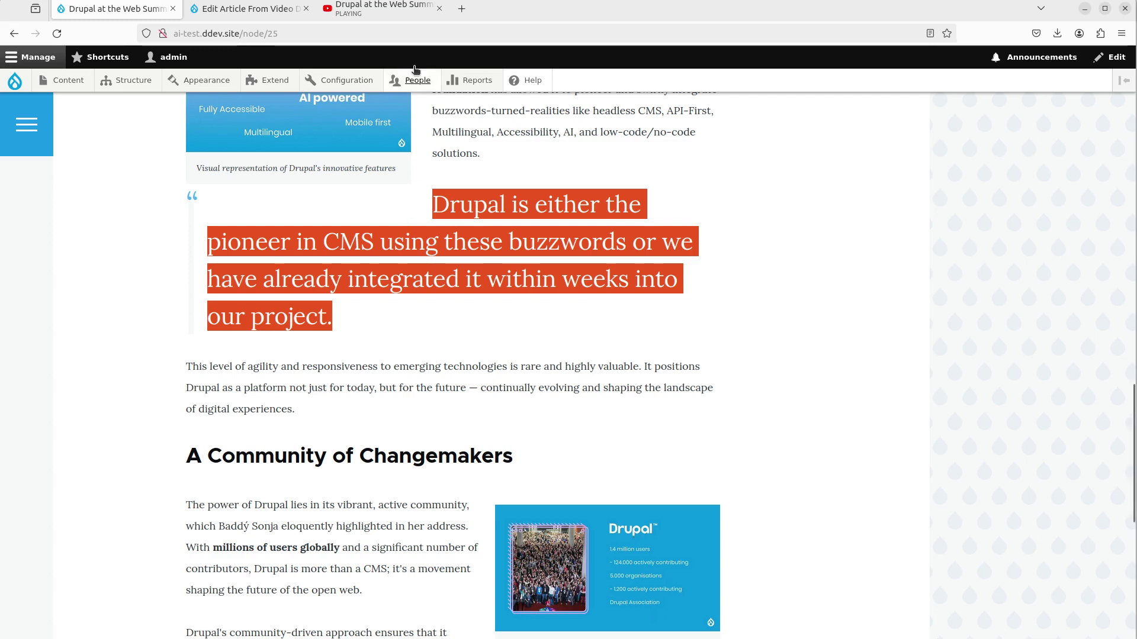
{"action": "left_click", "coordinate": [405, 11]}
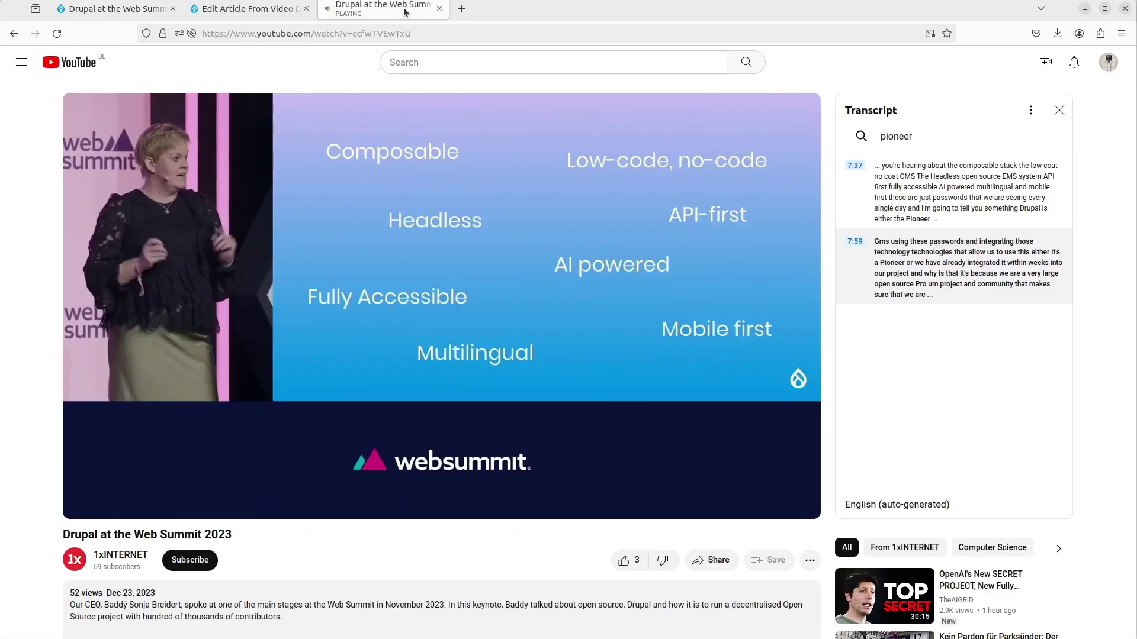
{"action": "left_click", "coordinate": [119, 9]}
{"action": "left_click", "coordinate": [411, 306]}
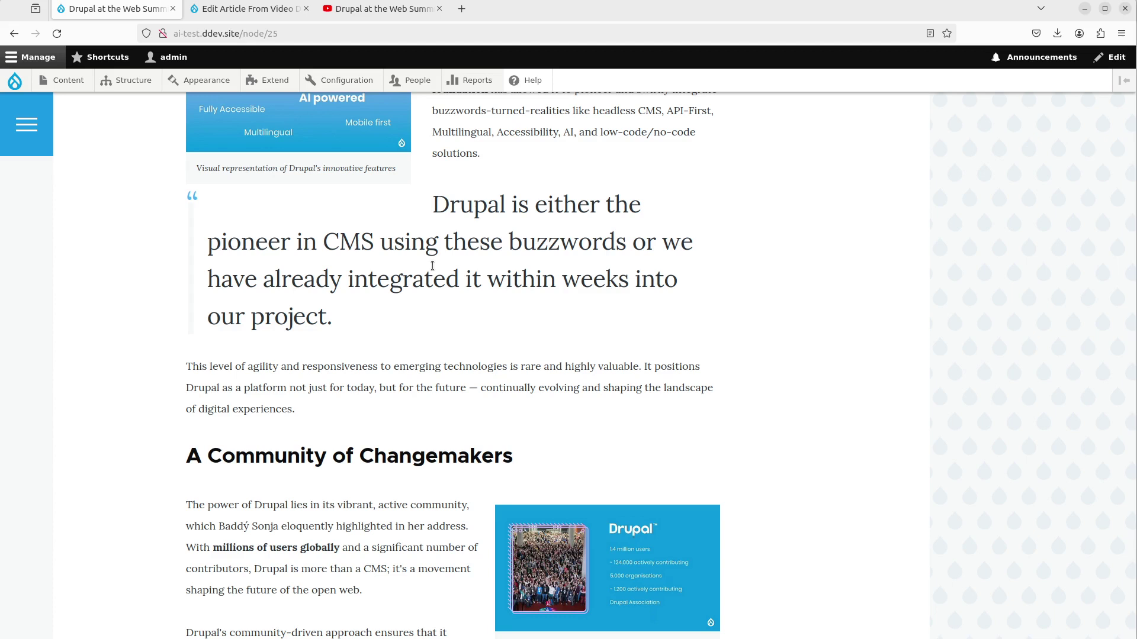
{"action": "left_click", "coordinate": [268, 16]}
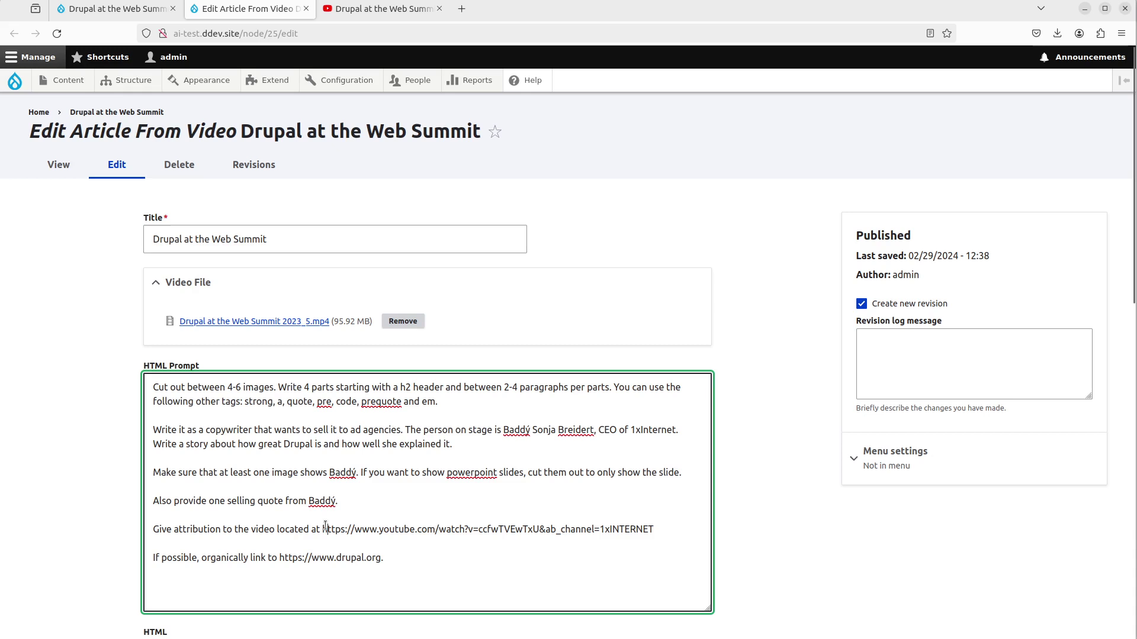
{"action": "left_click_drag", "start_coordinate": [323, 530], "coordinate": [490, 529]}
{"action": "left_click", "coordinate": [490, 529]}
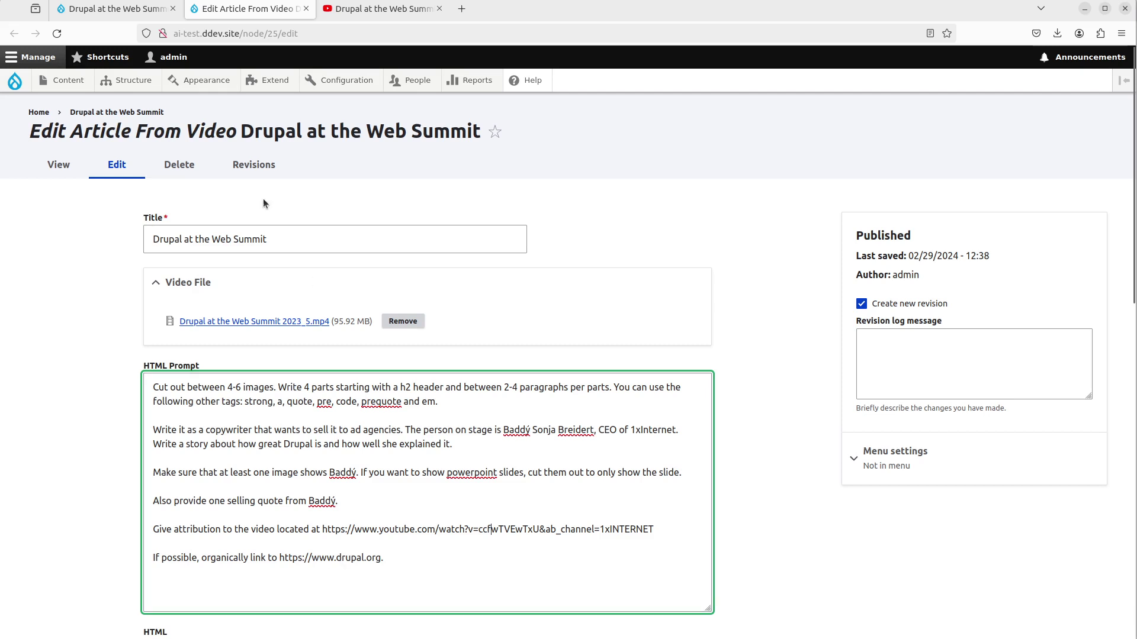
{"action": "left_click", "coordinate": [112, 8]}
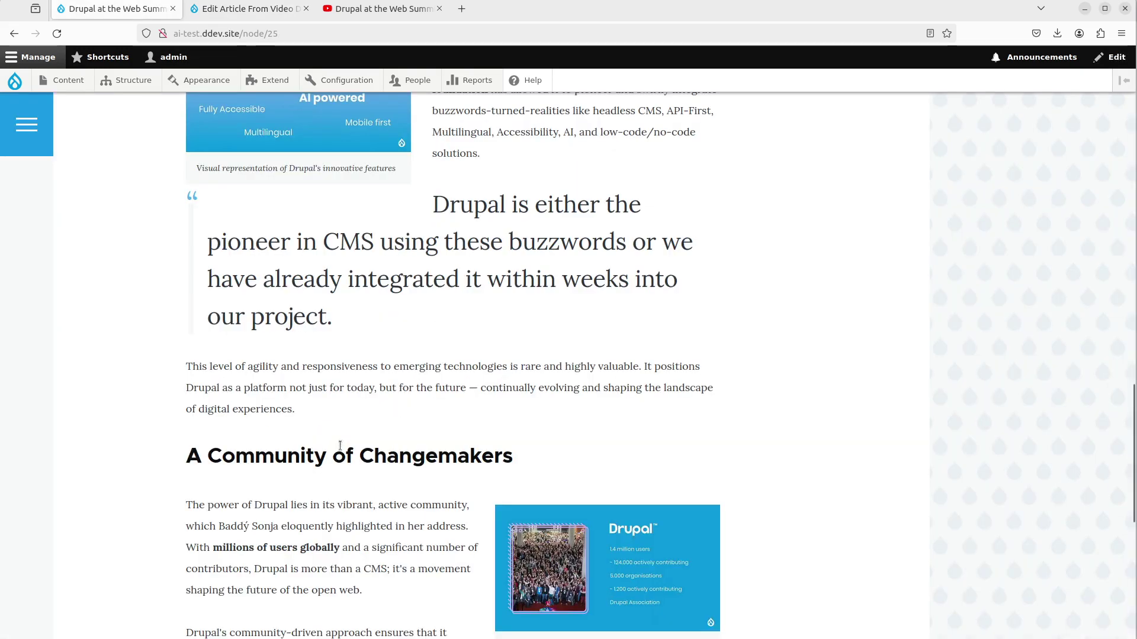
{"action": "scroll", "coordinate": [339, 445], "scroll_direction": "up", "scroll_amount": 5}
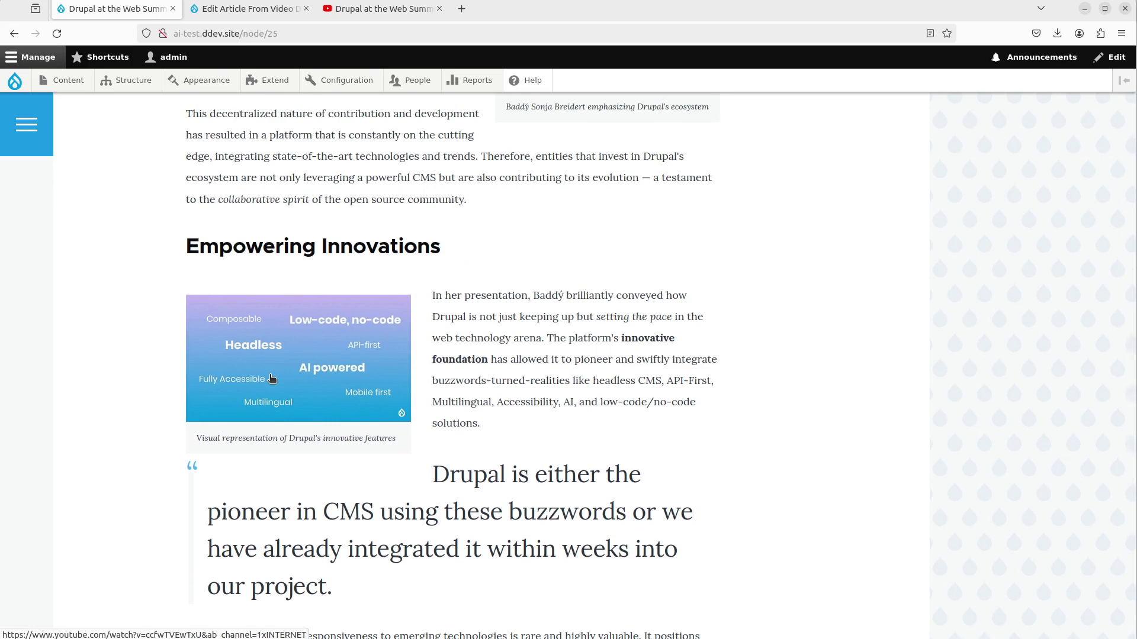
{"action": "scroll", "coordinate": [302, 460], "scroll_direction": "up", "scroll_amount": 6}
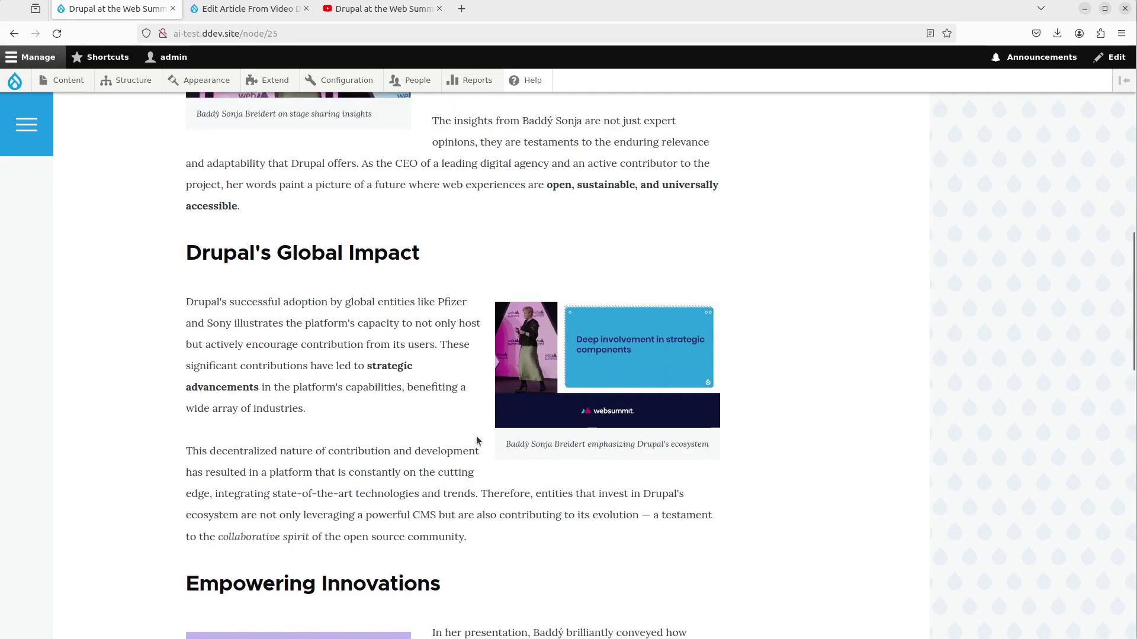
{"action": "scroll", "coordinate": [341, 440], "scroll_direction": "up", "scroll_amount": 5}
{"action": "scroll", "coordinate": [341, 439], "scroll_direction": "down", "scroll_amount": 3}
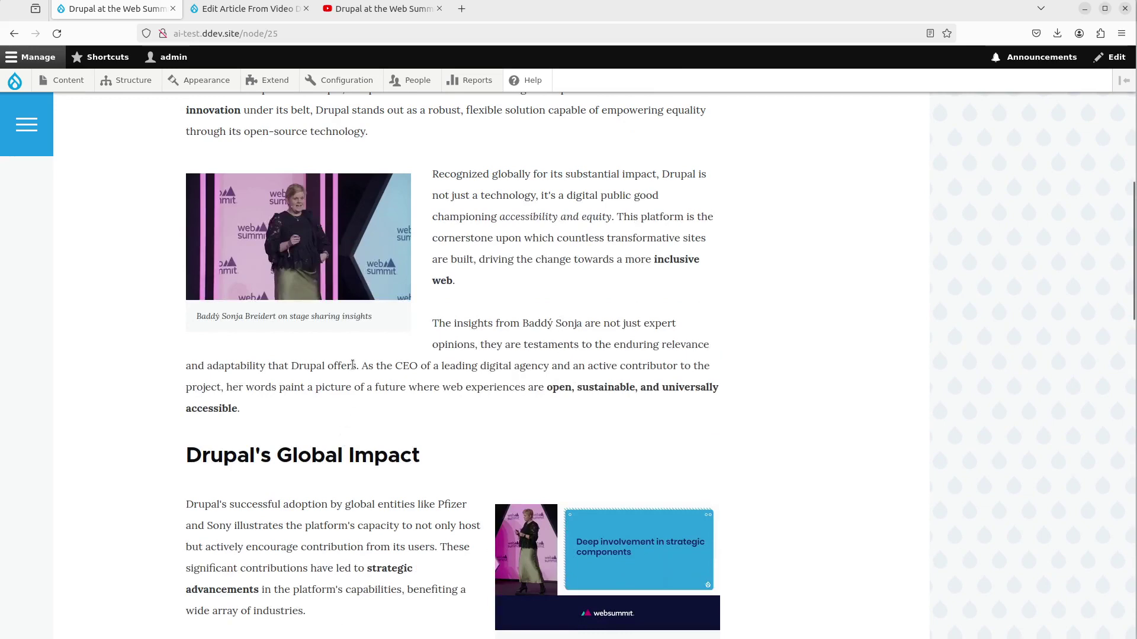
{"action": "left_click", "coordinate": [315, 251]}
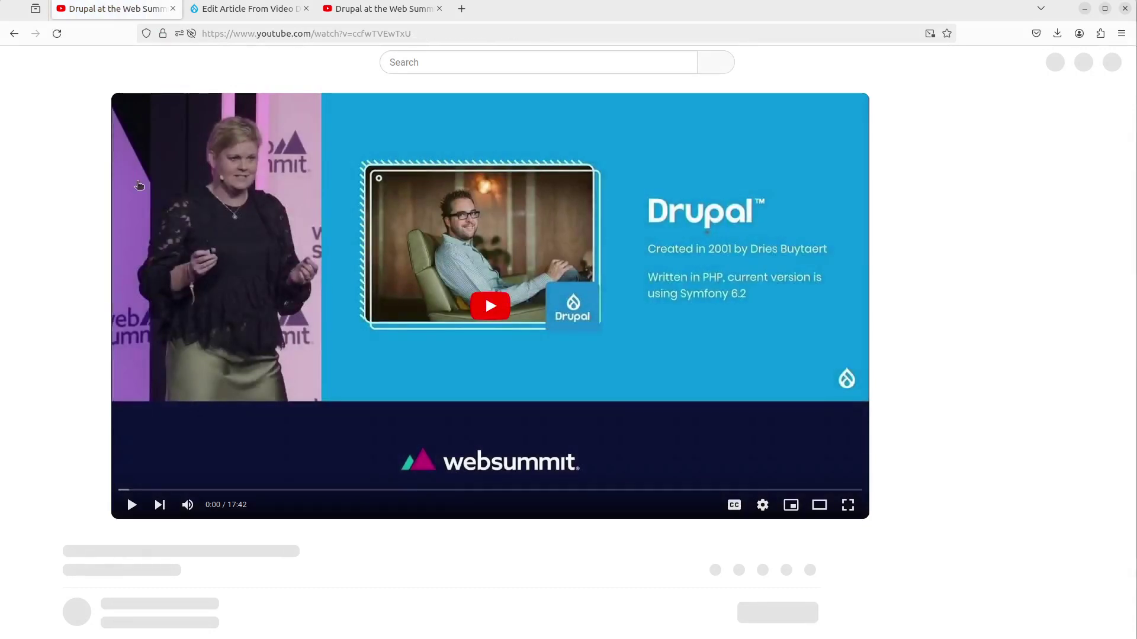
{"action": "key", "text": "alt+Left"}
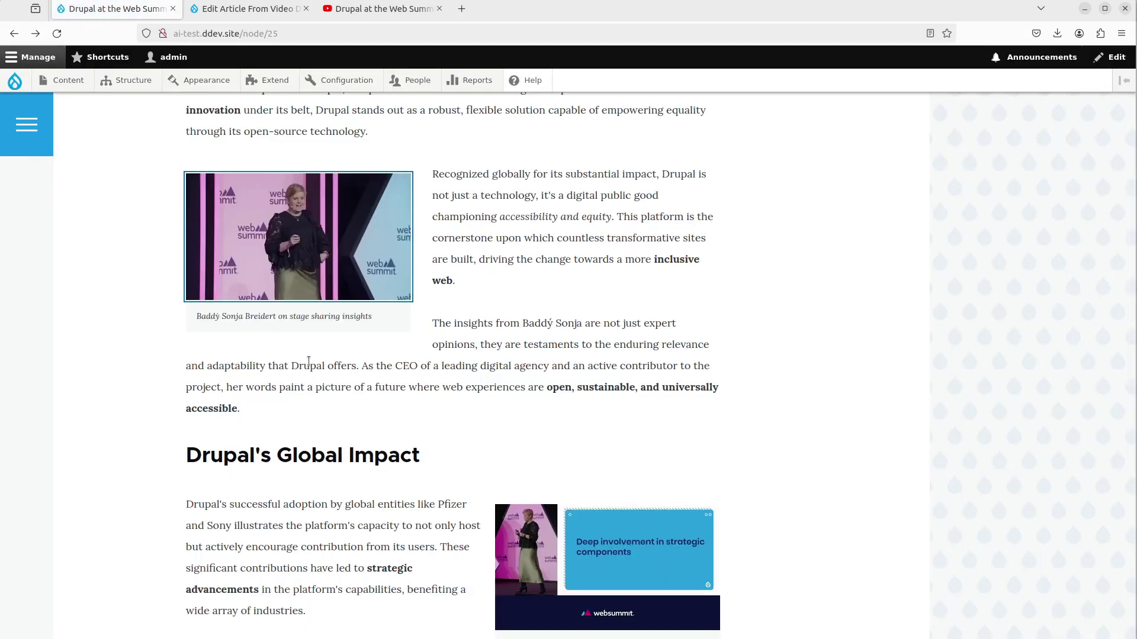
{"action": "scroll", "coordinate": [309, 361], "scroll_direction": "down", "scroll_amount": 15}
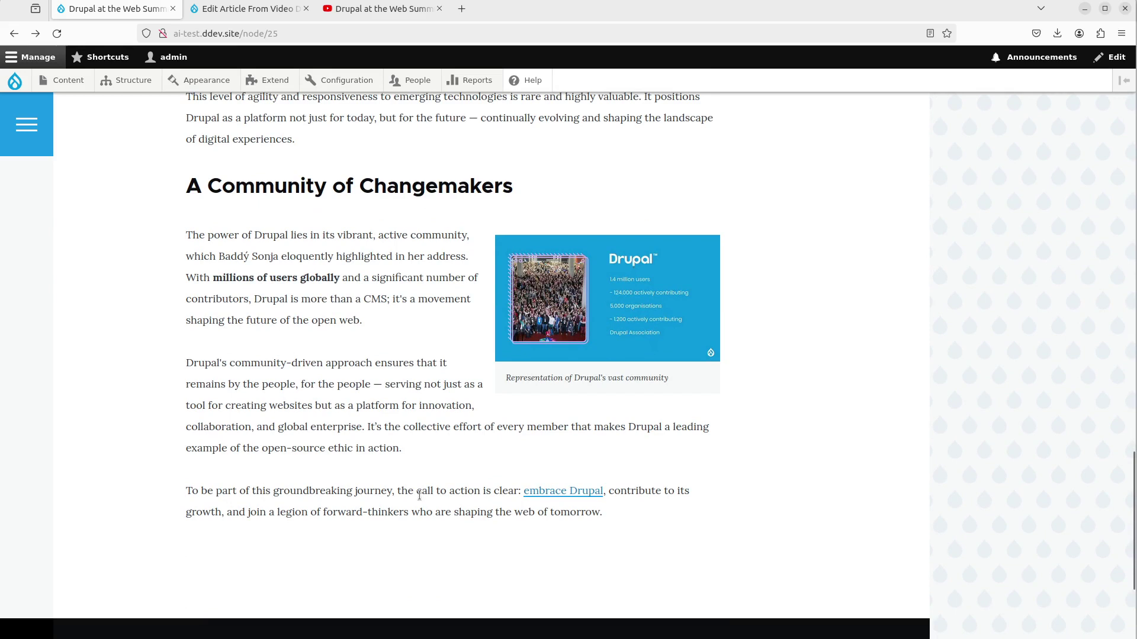
{"action": "left_click", "coordinate": [565, 492]}
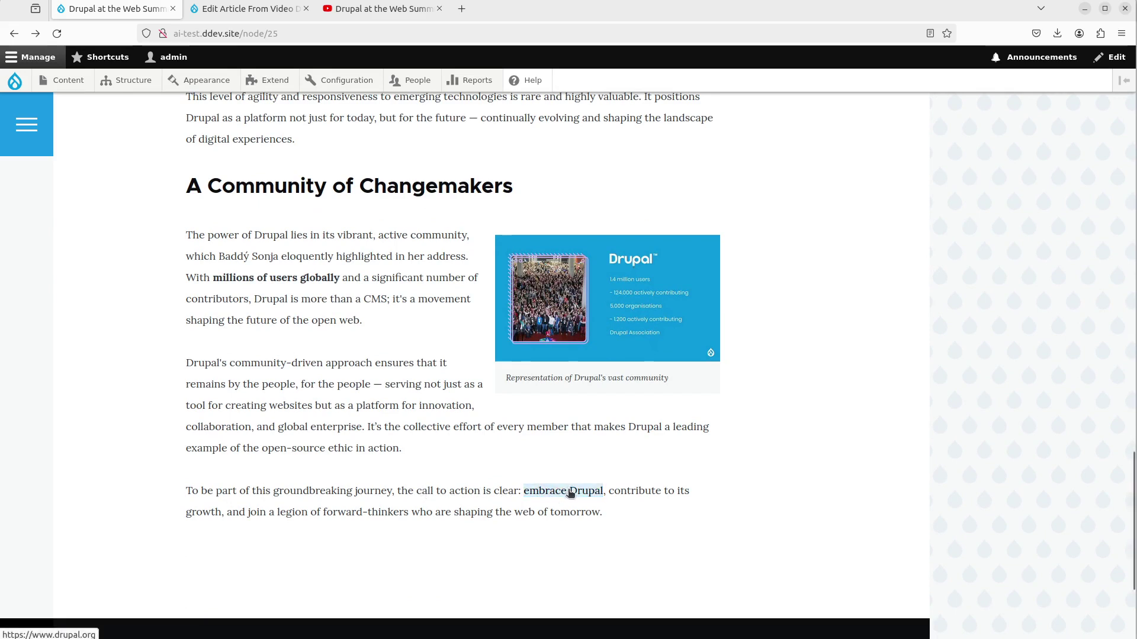
{"action": "left_click", "coordinate": [565, 491]}
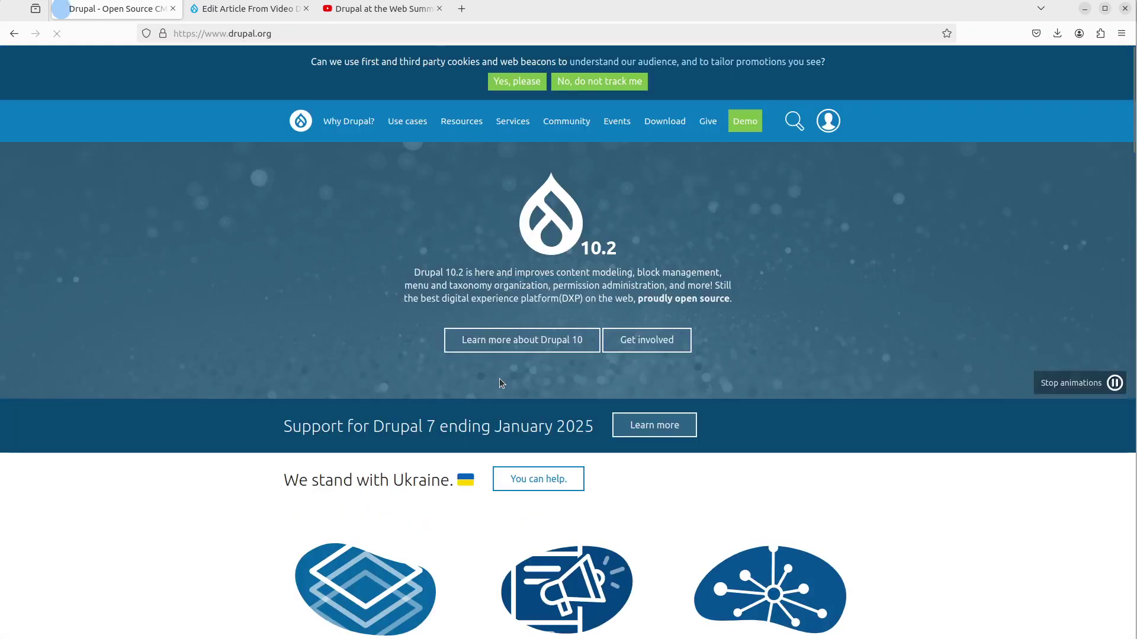
{"action": "key", "text": "alt+Left"}
{"action": "scroll", "coordinate": [335, 386], "scroll_direction": "up", "scroll_amount": 3}
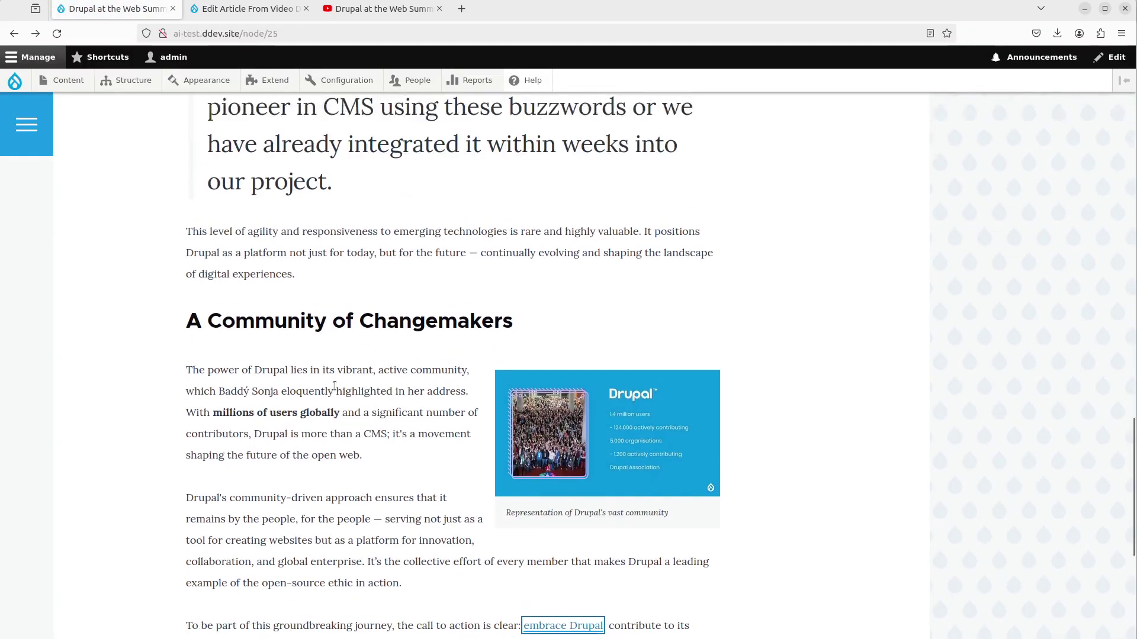
{"action": "scroll", "coordinate": [334, 385], "scroll_direction": "up", "scroll_amount": 10}
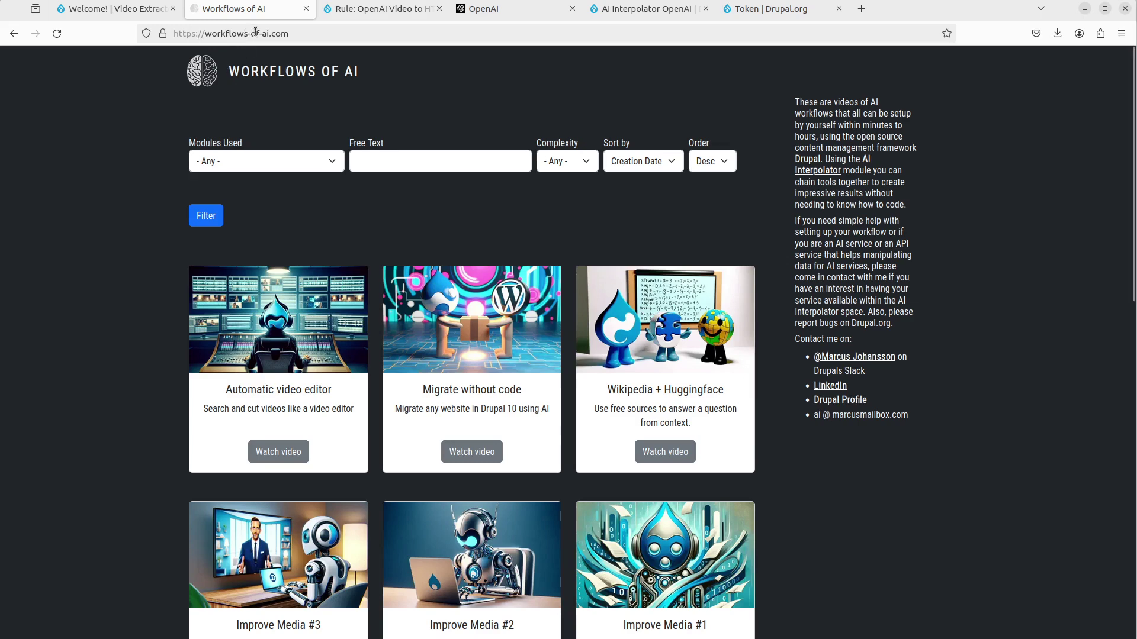
- Point out the Workflows of AI web address, then open the Modules Used filter list
{"action": "key", "text": "ctrl+l"}
{"action": "left_click", "coordinate": [69, 361]}
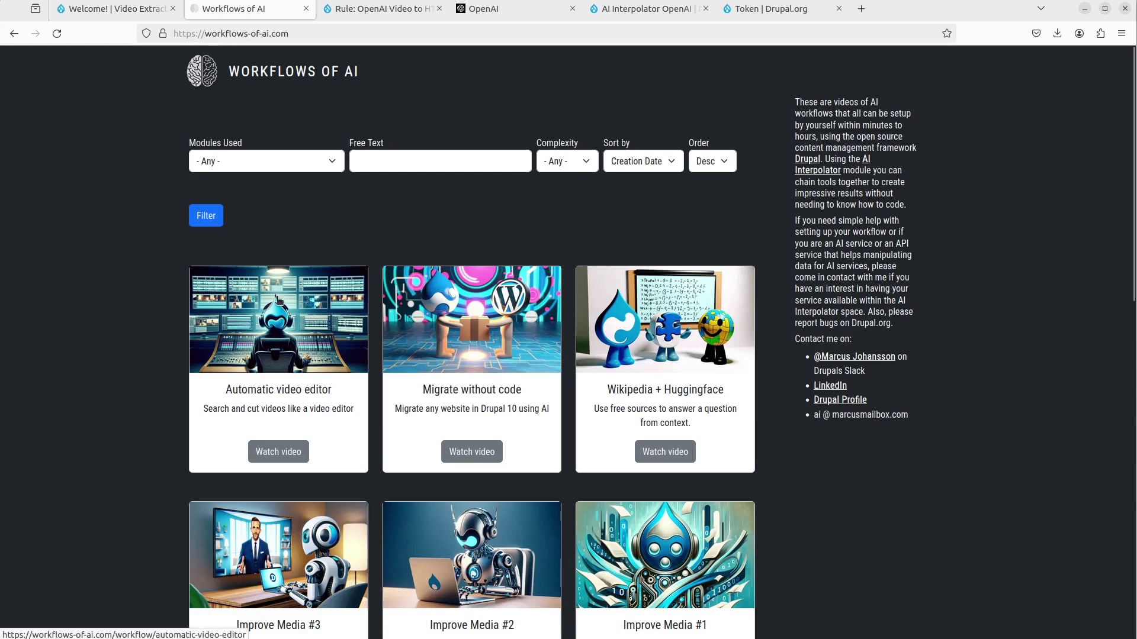
{"action": "left_click", "coordinate": [289, 168]}
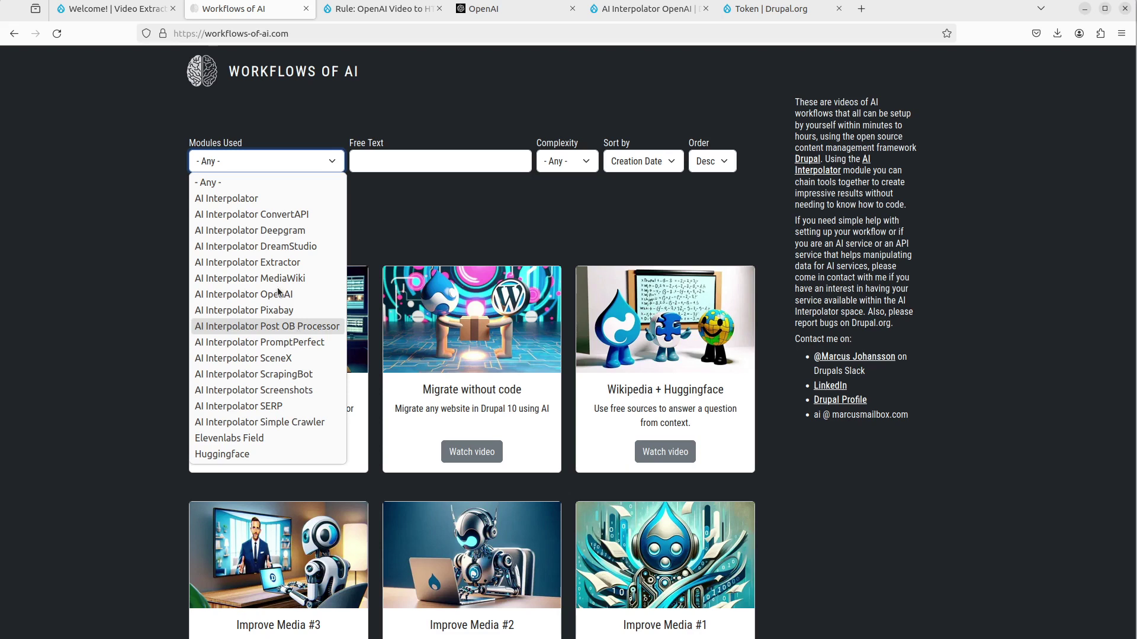
- Leave the Modules Used filter at '- Any -' and switch to the 'Rule: OpenAI Video to HTML' documentation
{"action": "left_click", "coordinate": [130, 349]}
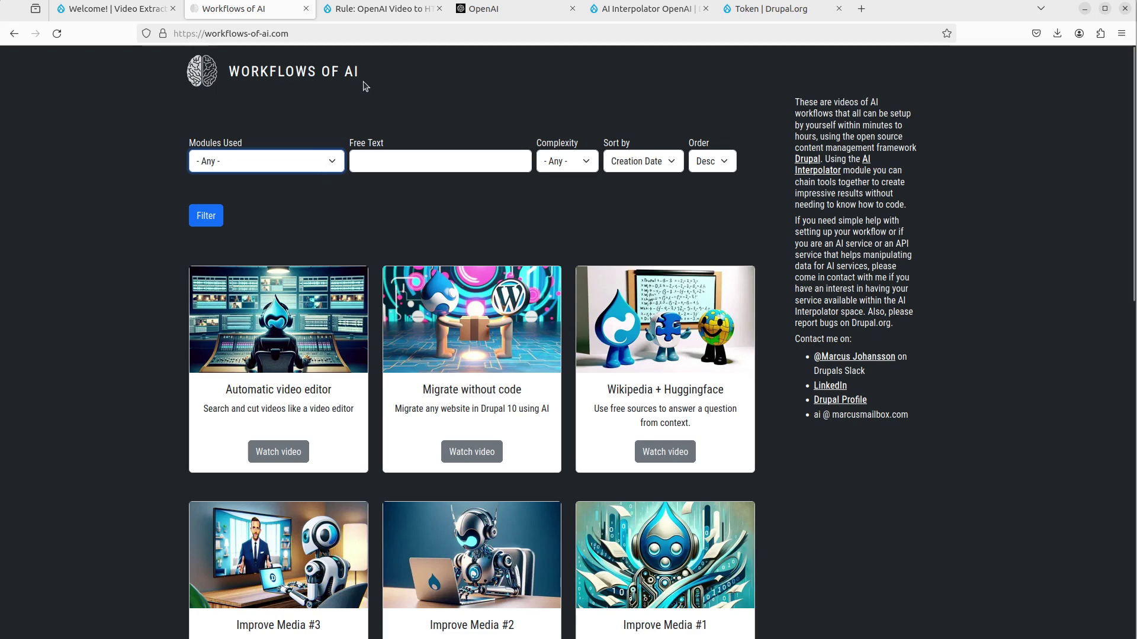
{"action": "left_click", "coordinate": [368, 9]}
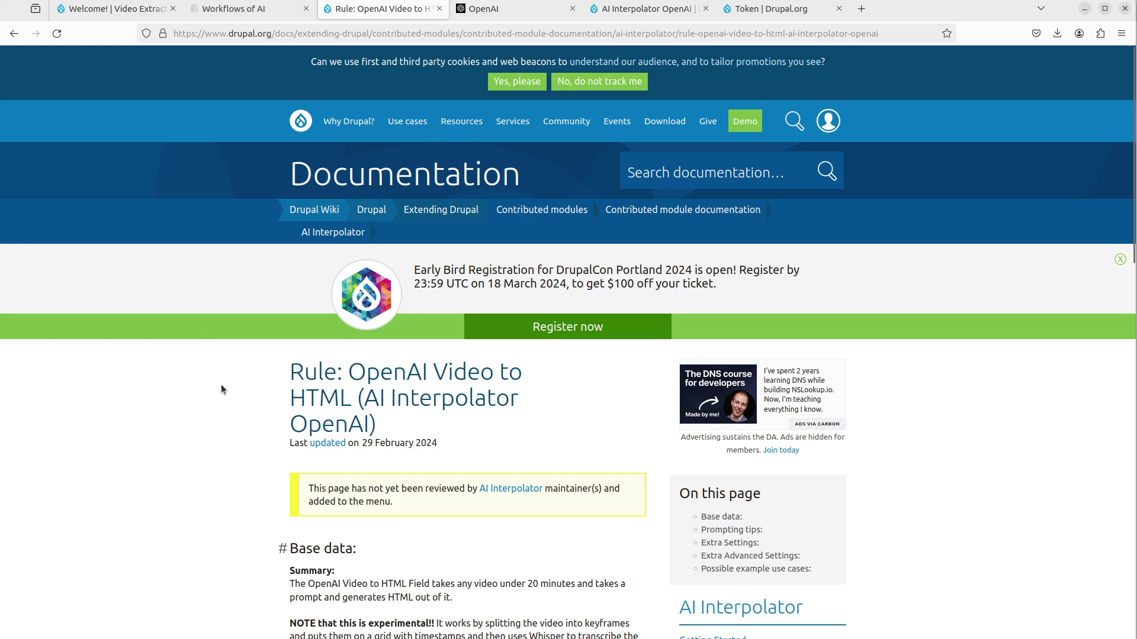
- Scan the Available Rules table for AI Interpolator, then switch to the AI Interpolator OpenAI project page
{"action": "scroll", "coordinate": [222, 385], "scroll_direction": "down", "scroll_amount": 3}
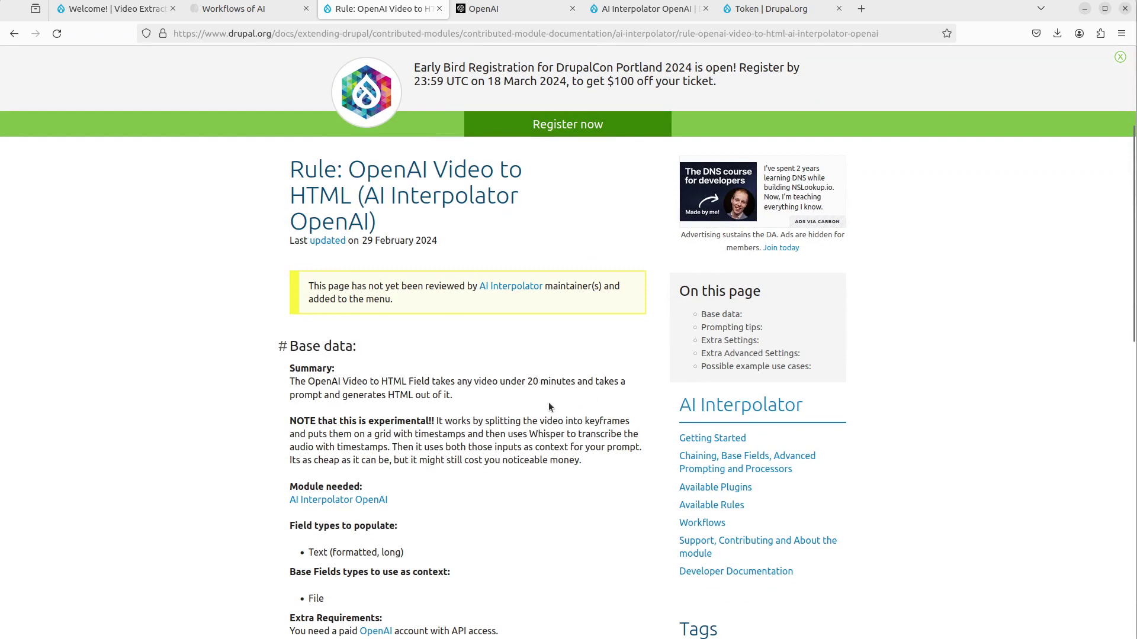
{"action": "left_click", "coordinate": [725, 507]}
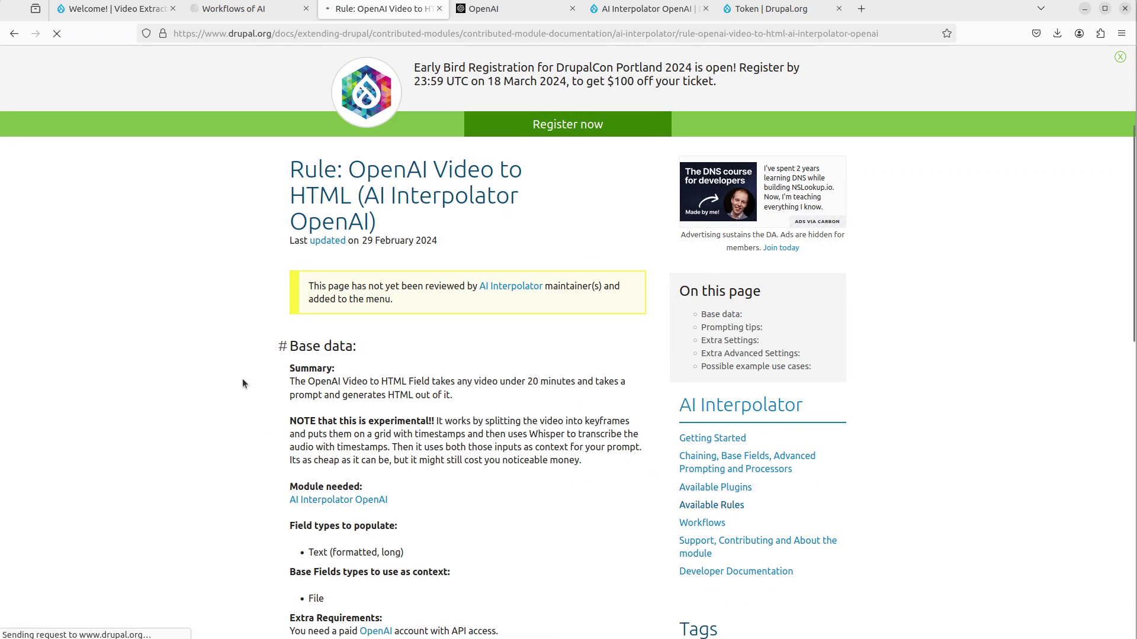
{"action": "scroll", "coordinate": [246, 379], "scroll_direction": "down", "scroll_amount": 8}
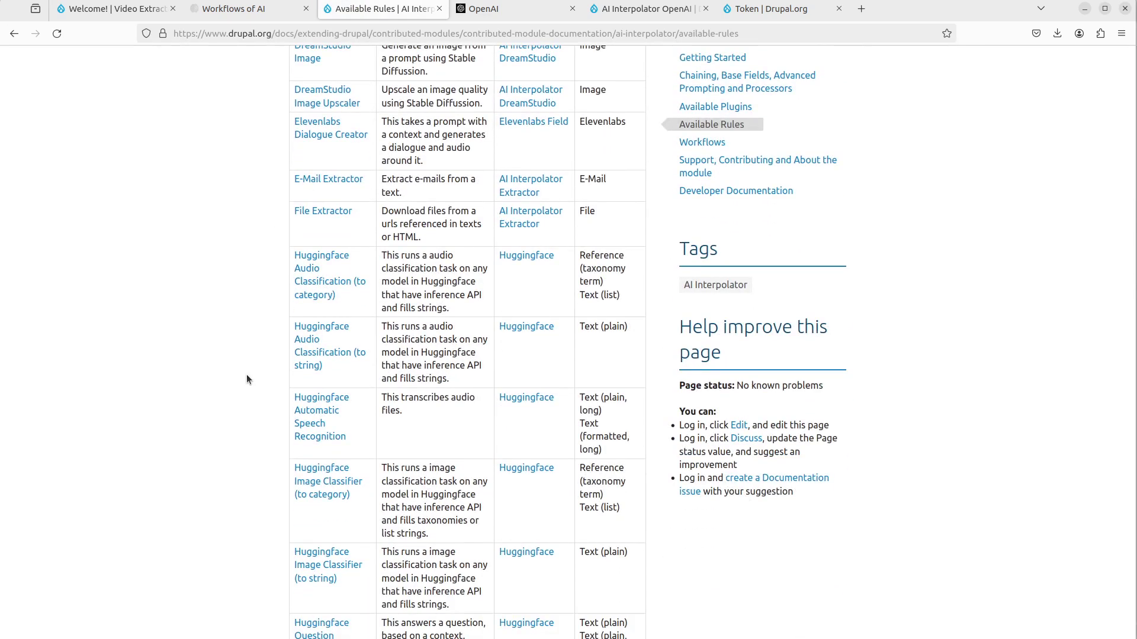
{"action": "scroll", "coordinate": [246, 379], "scroll_direction": "down", "scroll_amount": 3}
{"action": "scroll", "coordinate": [247, 379], "scroll_direction": "up", "scroll_amount": 4}
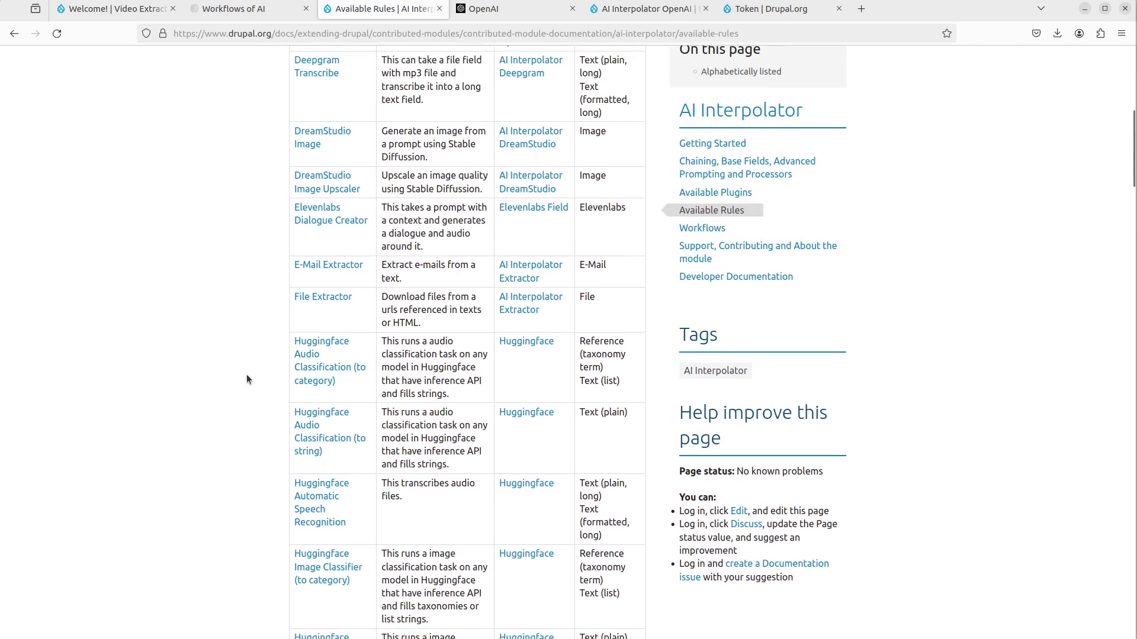
{"action": "scroll", "coordinate": [247, 379], "scroll_direction": "up", "scroll_amount": 1}
{"action": "scroll", "coordinate": [246, 379], "scroll_direction": "up", "scroll_amount": 3}
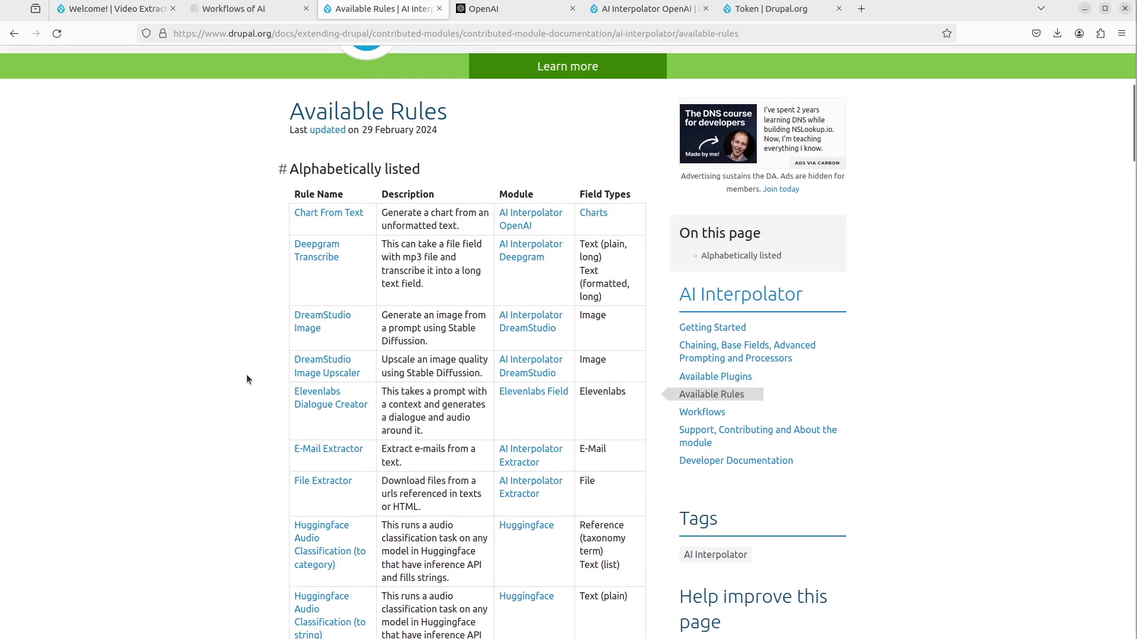
{"action": "left_click", "coordinate": [648, 16]}
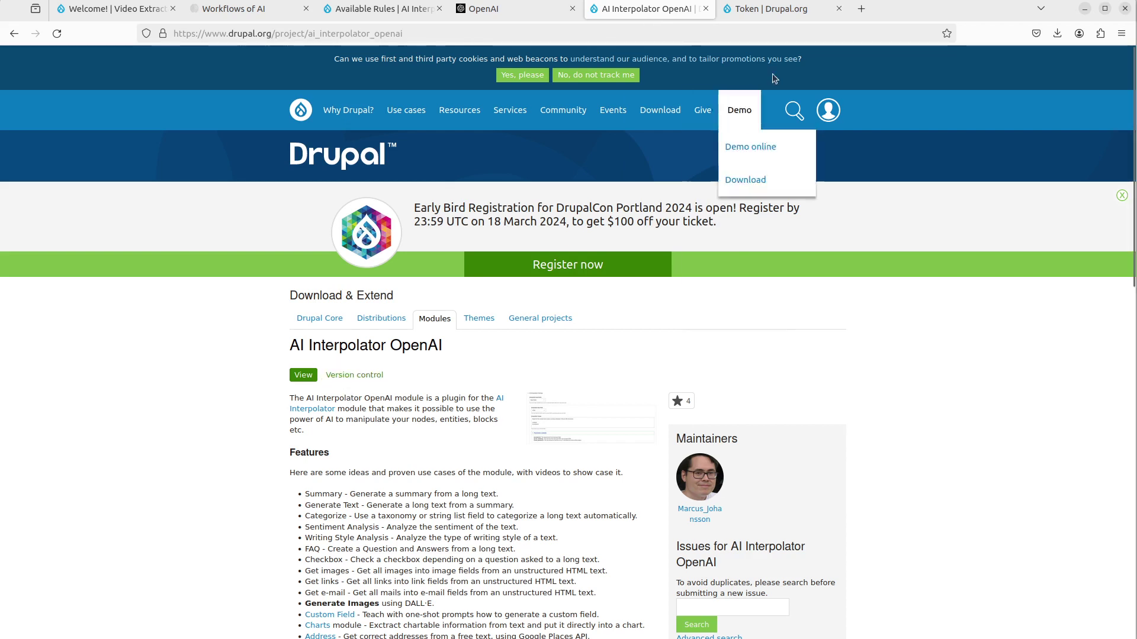
- Look at the Token module project page, then switch to config.yaml in VS Code
{"action": "left_click", "coordinate": [794, 16]}
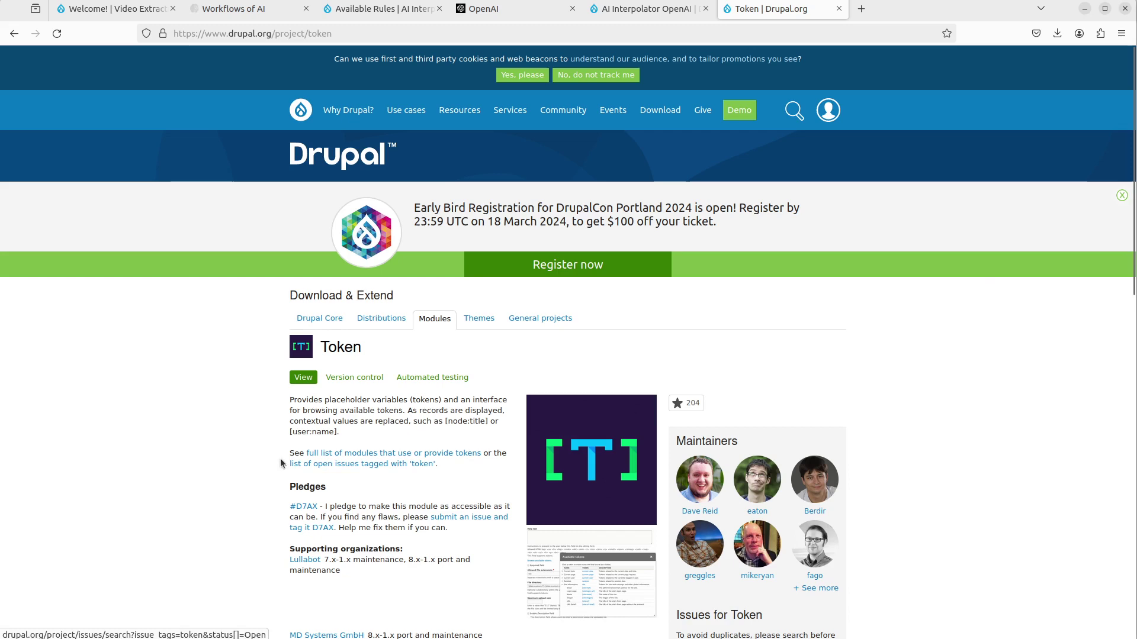
{"action": "key", "text": "alt+Tab"}
{"action": "key", "text": "alt+Tab"}
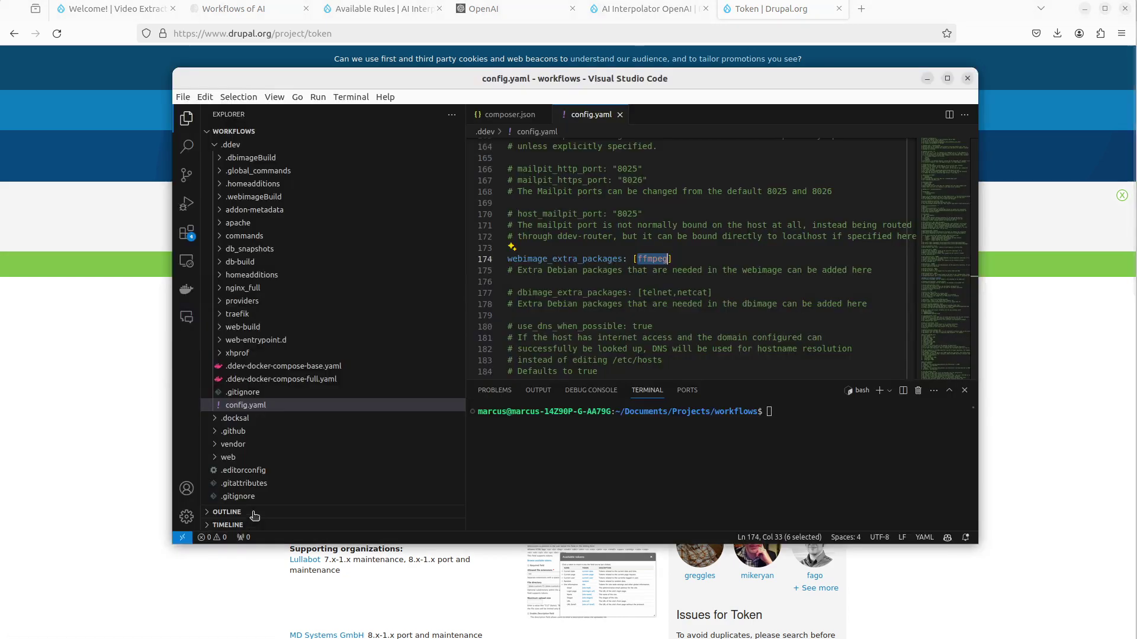
- Check the ffmpeg entry on line 174 of config.yaml, then close config.yaml to show composer.json
{"action": "left_click", "coordinate": [660, 281]}
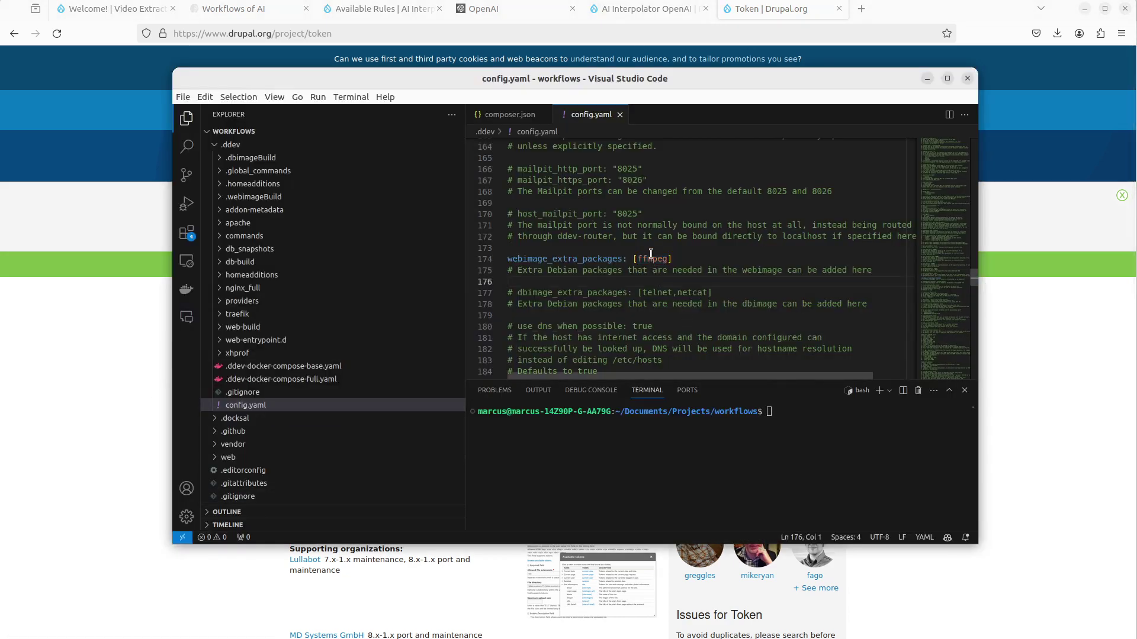
{"action": "left_click", "coordinate": [652, 253]}
{"action": "left_click", "coordinate": [821, 426]}
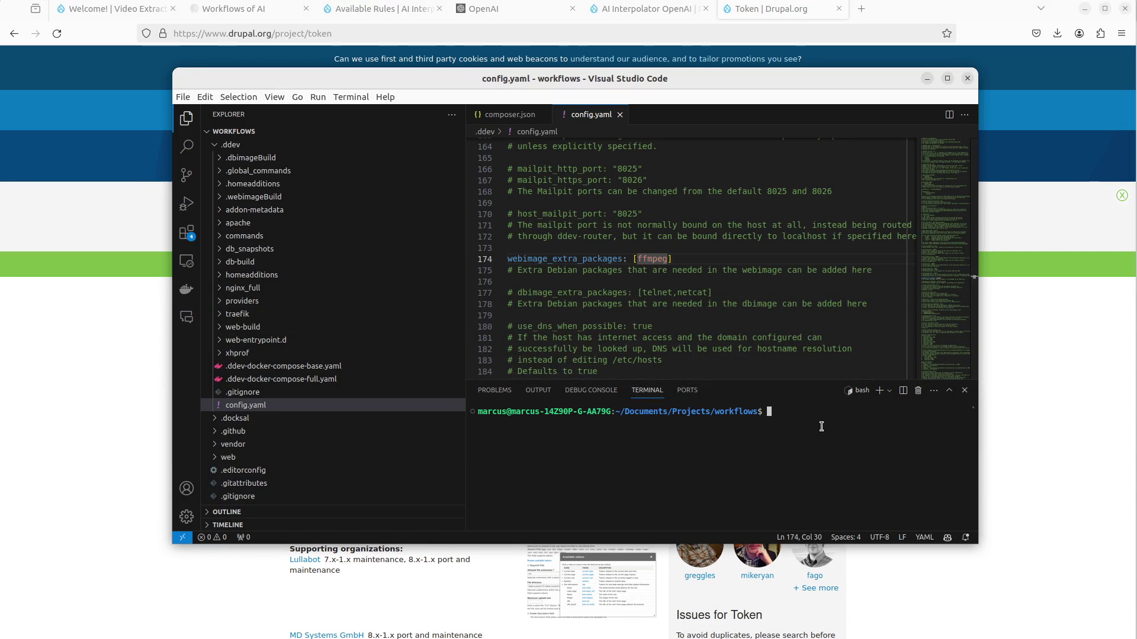
{"action": "left_click", "coordinate": [768, 285]}
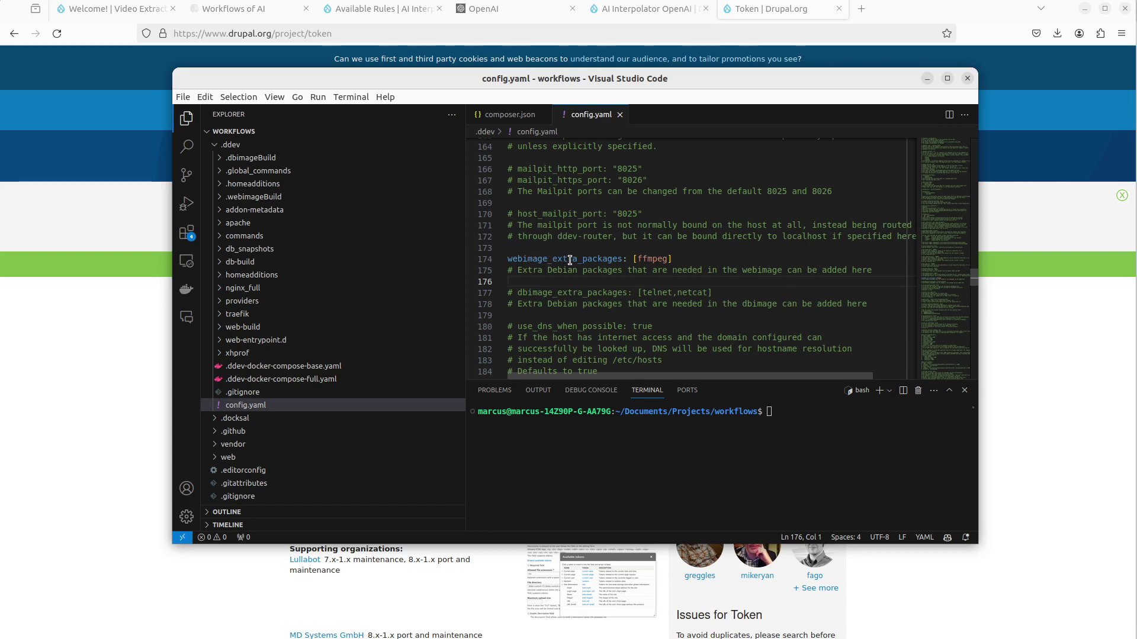
{"action": "left_click", "coordinate": [620, 115]}
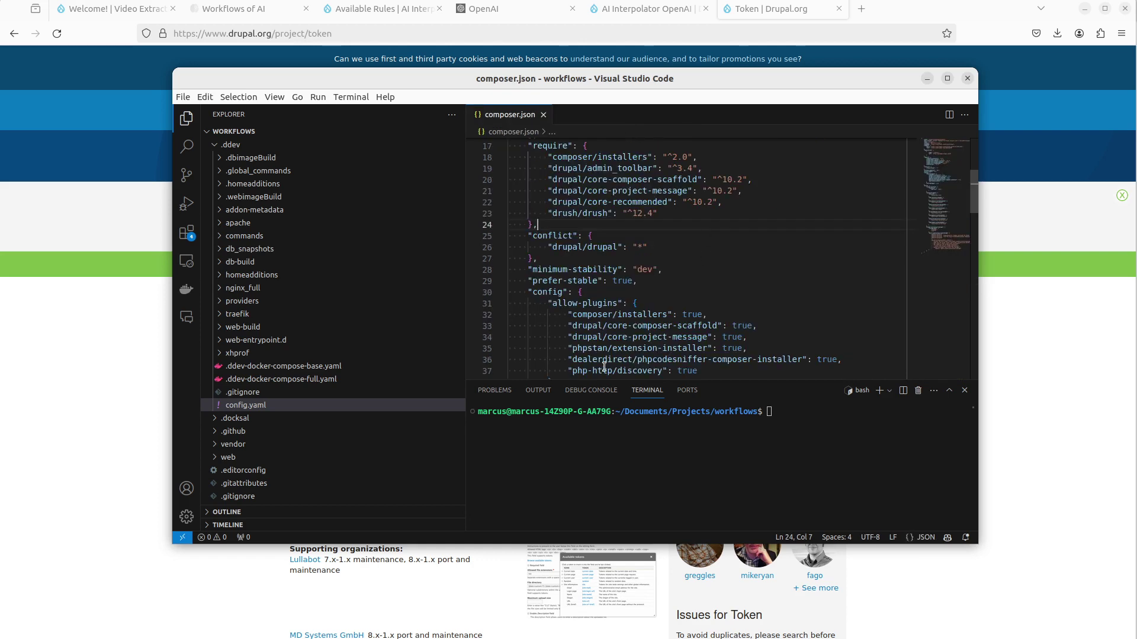
{"action": "mouse_move", "coordinate": [577, 267]}
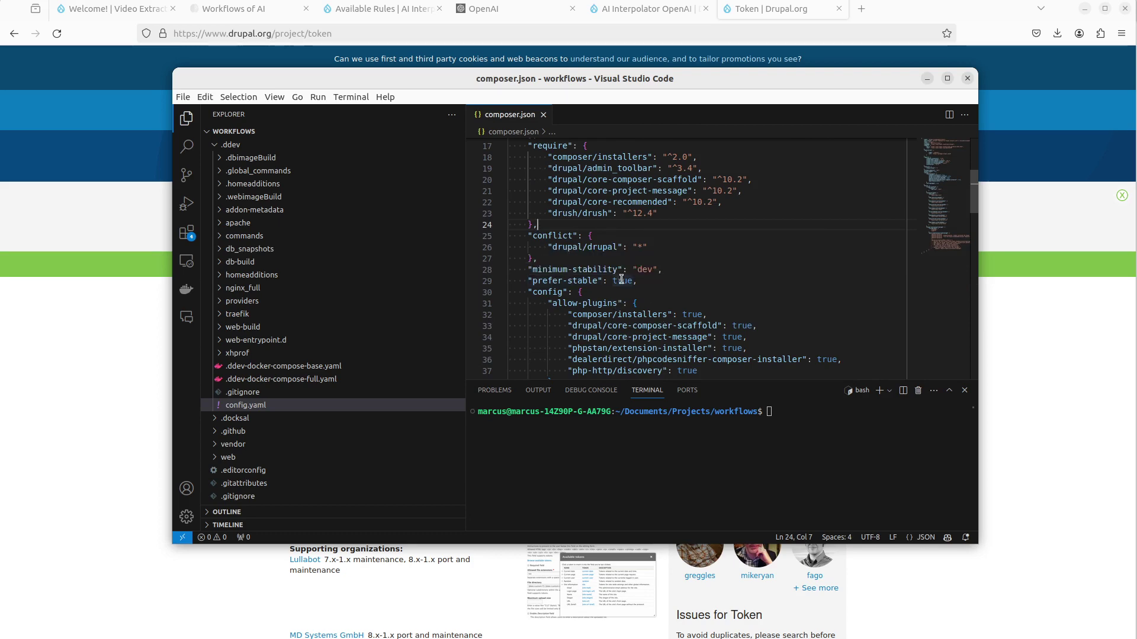
- Copy the composer install command from the AI Interpolator OpenAI project page
{"action": "left_click", "coordinate": [150, 445]}
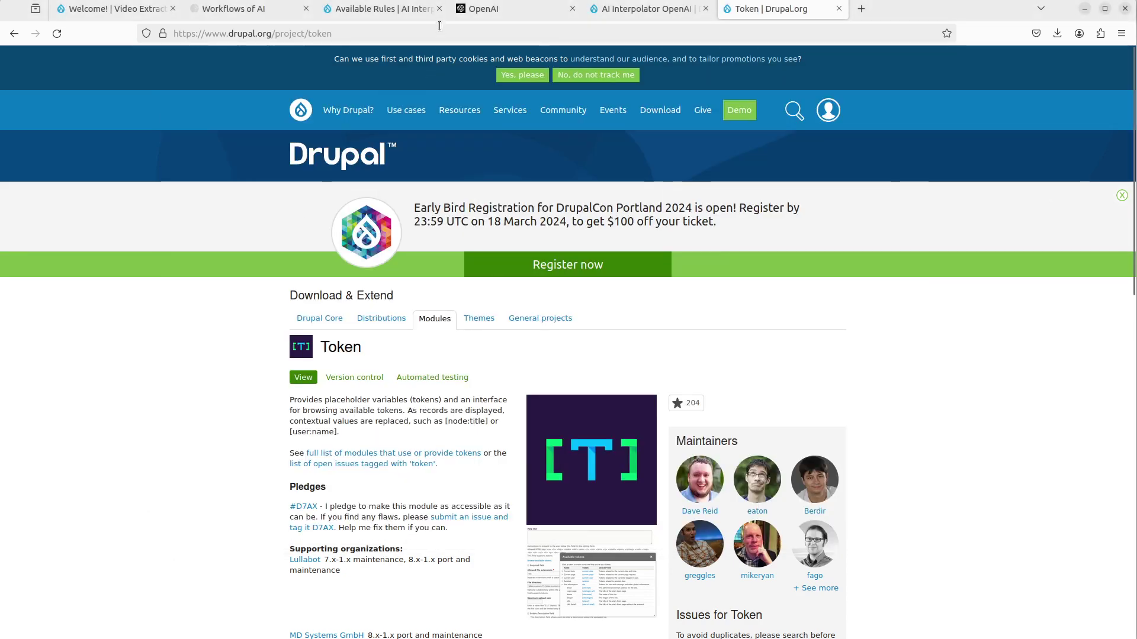
{"action": "left_click", "coordinate": [648, 9]}
{"action": "scroll", "coordinate": [404, 395], "scroll_direction": "down", "scroll_amount": 5}
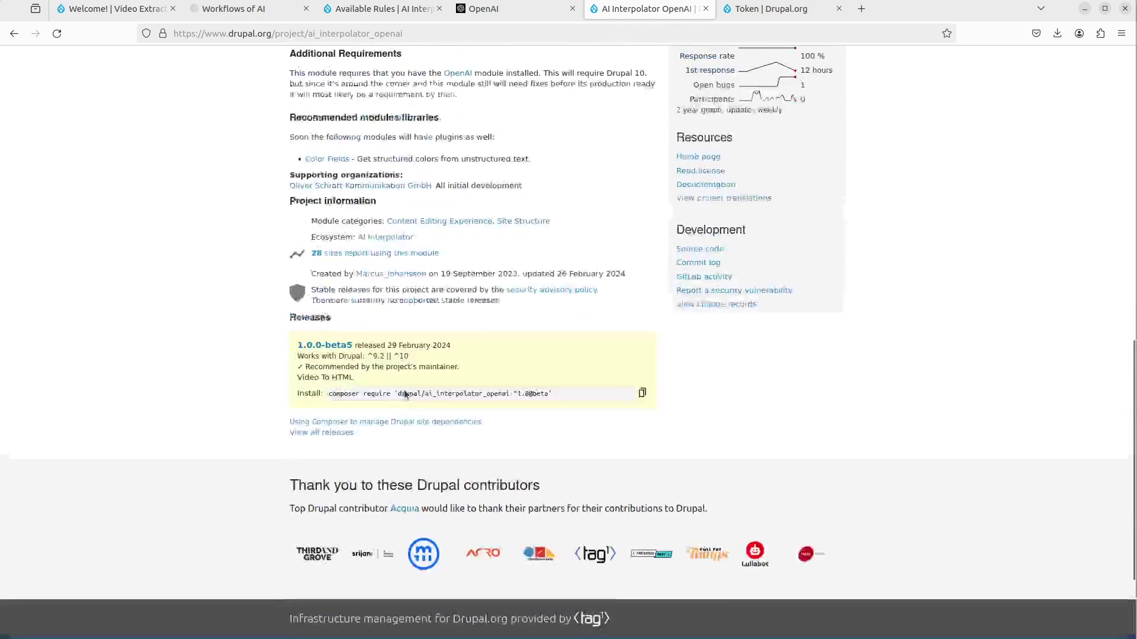
{"action": "scroll", "coordinate": [405, 394], "scroll_direction": "up", "scroll_amount": 3}
{"action": "key", "text": "alt+Tab"}
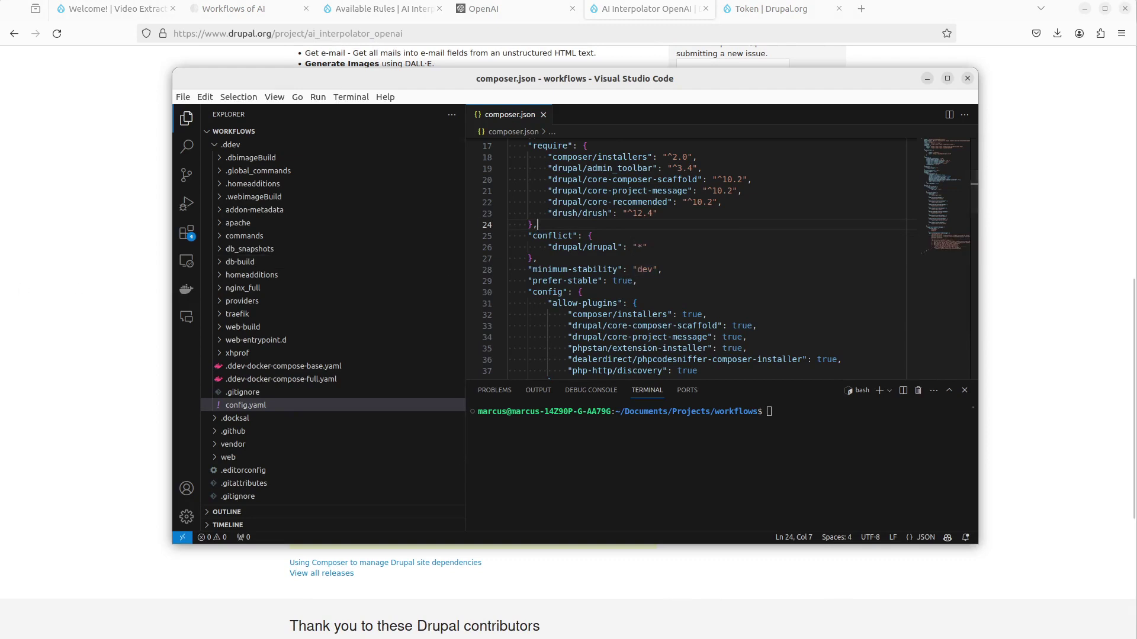
{"action": "key", "text": "alt+Tab"}
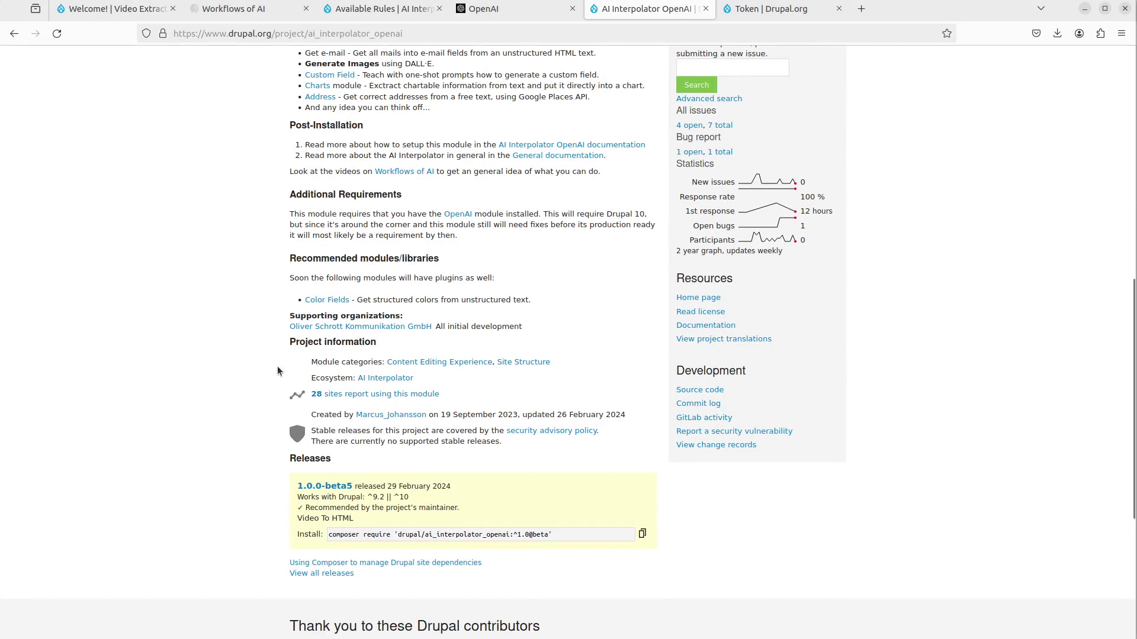
{"action": "left_click", "coordinate": [643, 535]}
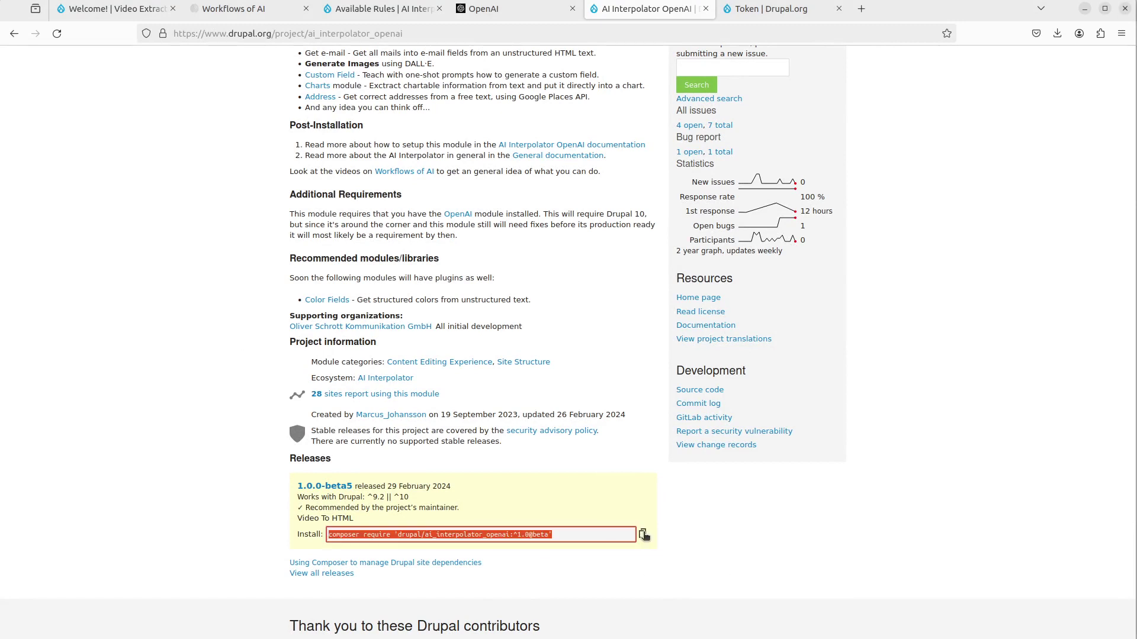
- Run ddev composer require 'drupal/ai_interpolator_openai:^1.0@beta' in the VS Code terminal
{"action": "key", "text": "alt+Tab"}
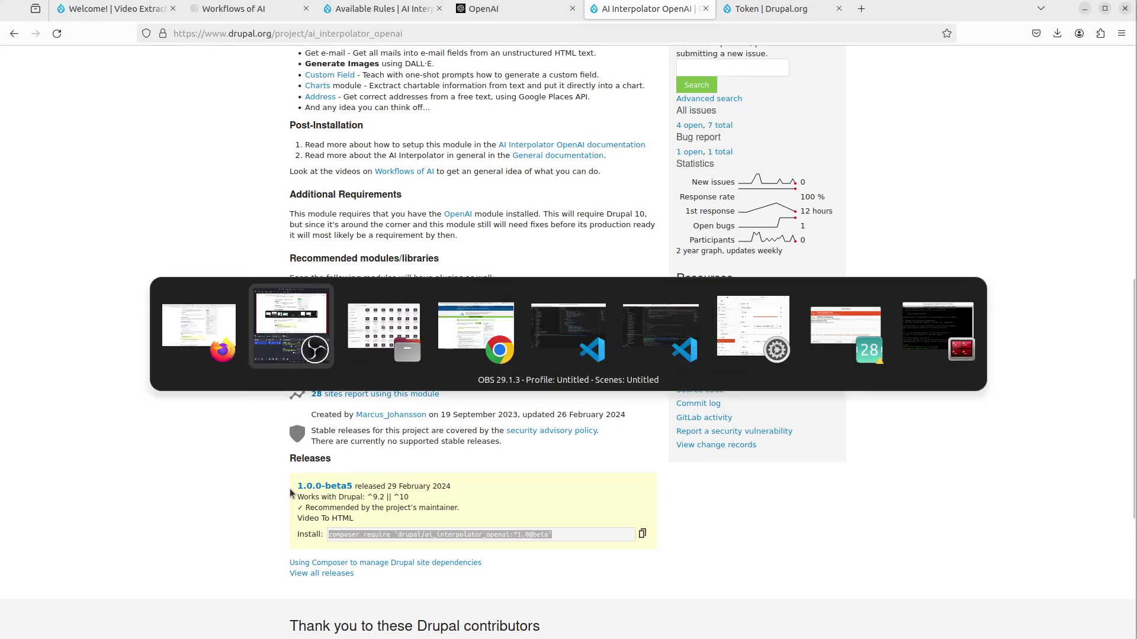
{"action": "key", "text": "alt+Tab"}
{"action": "key", "text": "alt+Tab"}
{"action": "key", "text": "alt+Tab"}
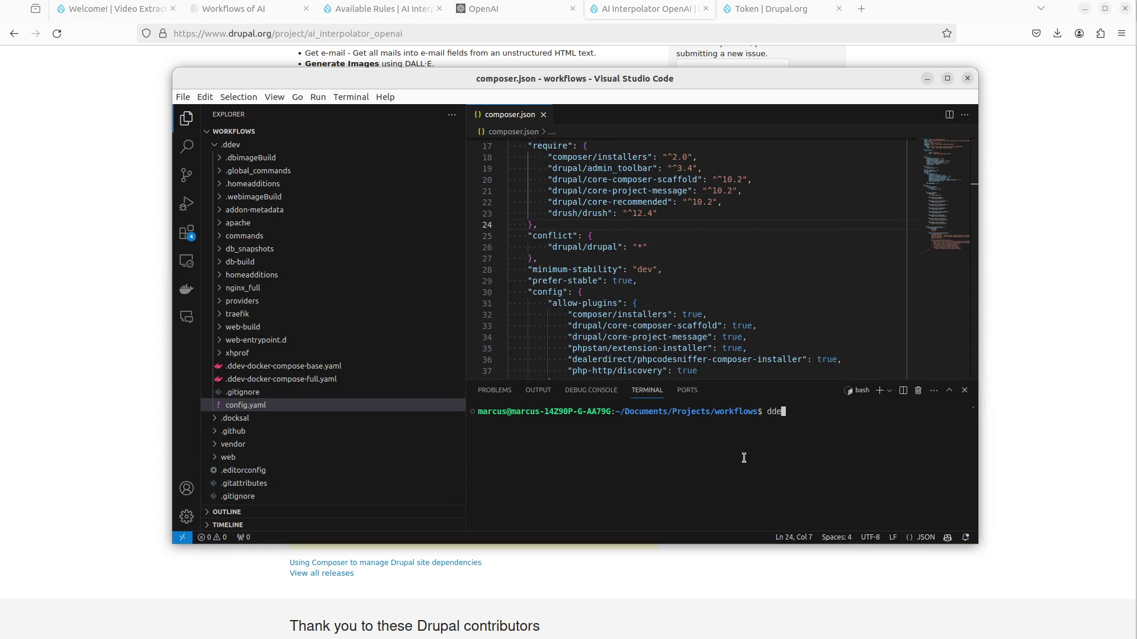
{"action": "key", "text": "ctrl+shift+v"}
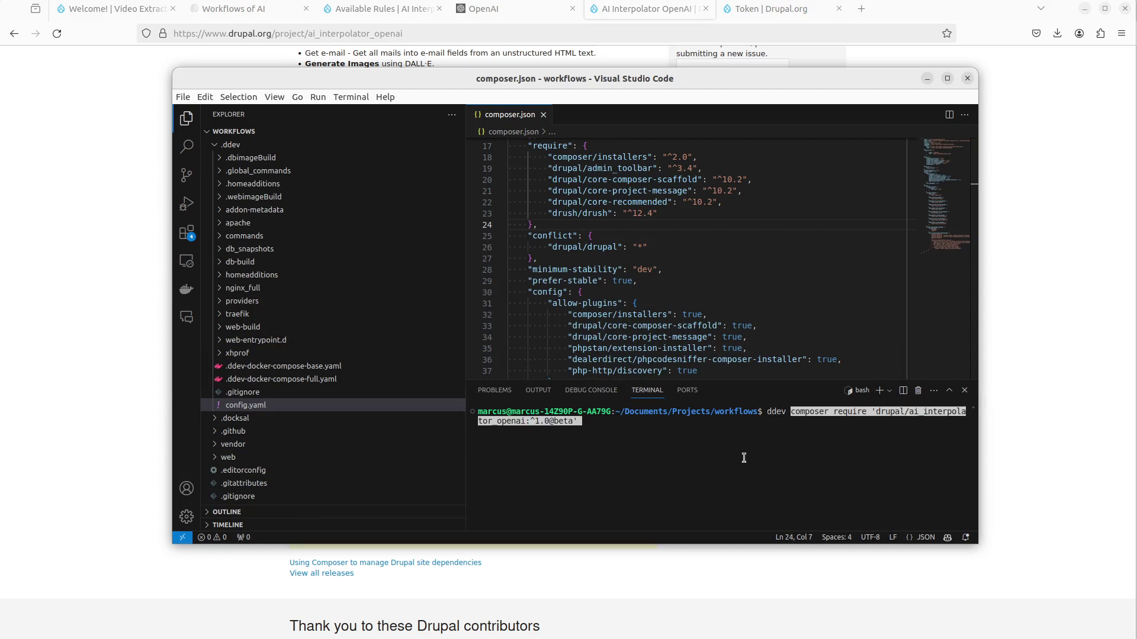
{"action": "key", "text": "Return"}
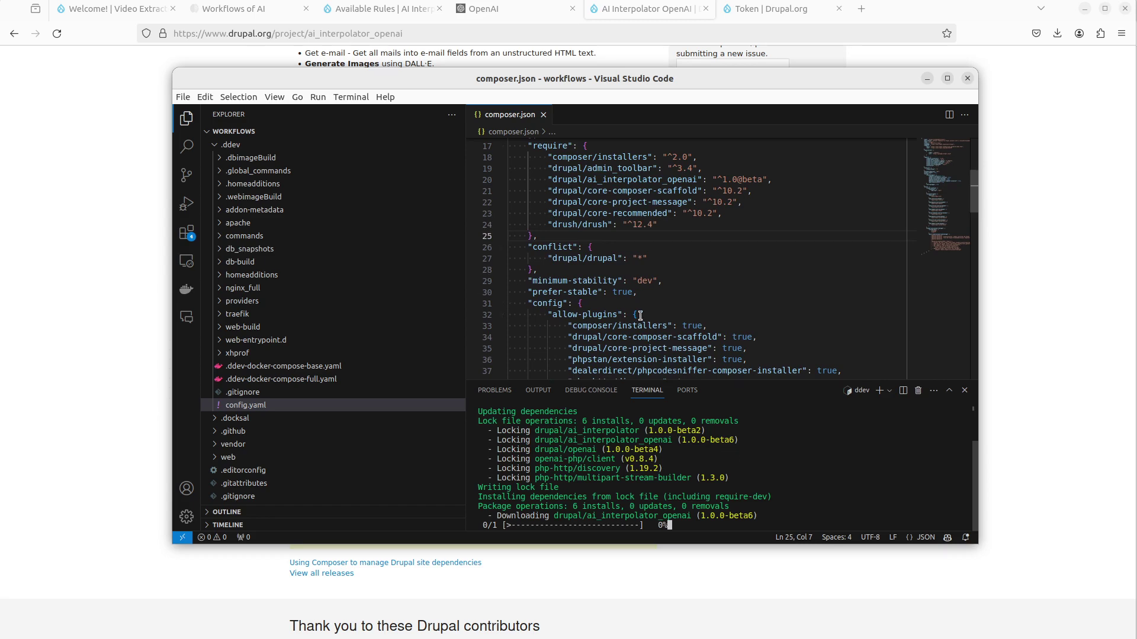
- Copy the Token composer require command from drupal.org and run it in the terminal
{"action": "left_click", "coordinate": [734, 8]}
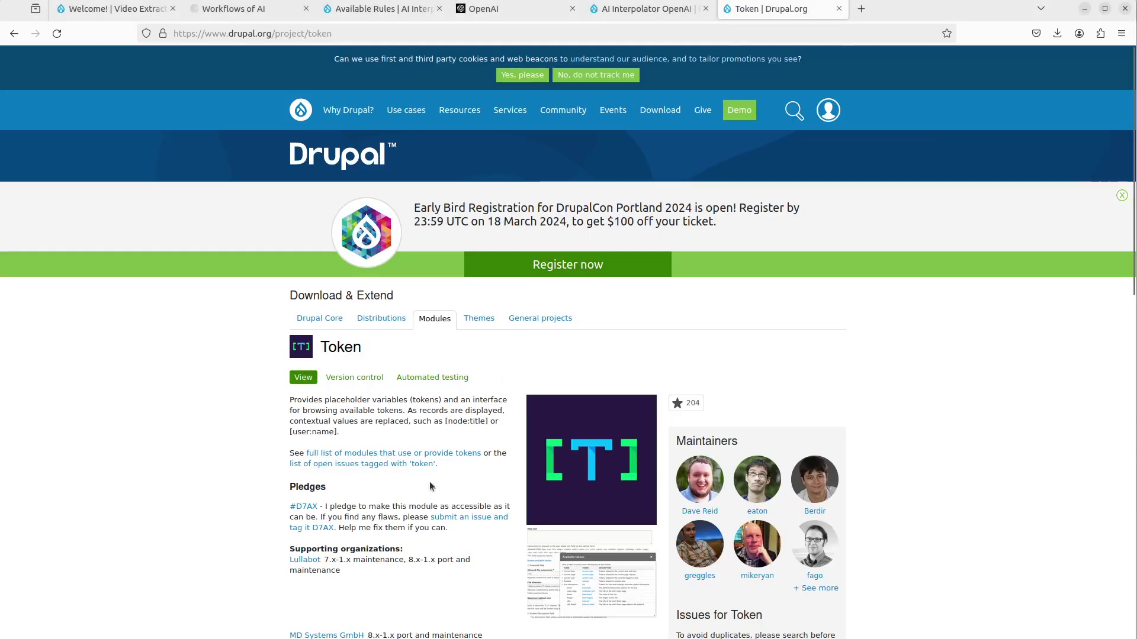
{"action": "scroll", "coordinate": [427, 450], "scroll_direction": "down", "scroll_amount": 5}
{"action": "scroll", "coordinate": [474, 438], "scroll_direction": "down", "scroll_amount": 5}
{"action": "scroll", "coordinate": [520, 414], "scroll_direction": "up", "scroll_amount": 2}
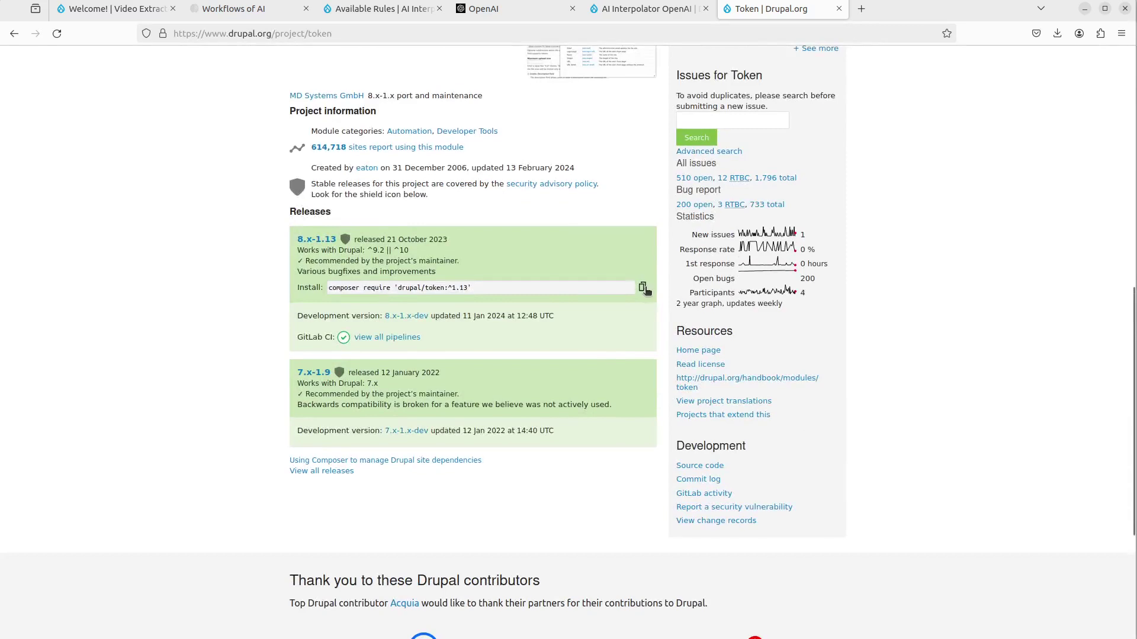
{"action": "left_click", "coordinate": [643, 288]}
{"action": "key", "text": "alt+Tab"}
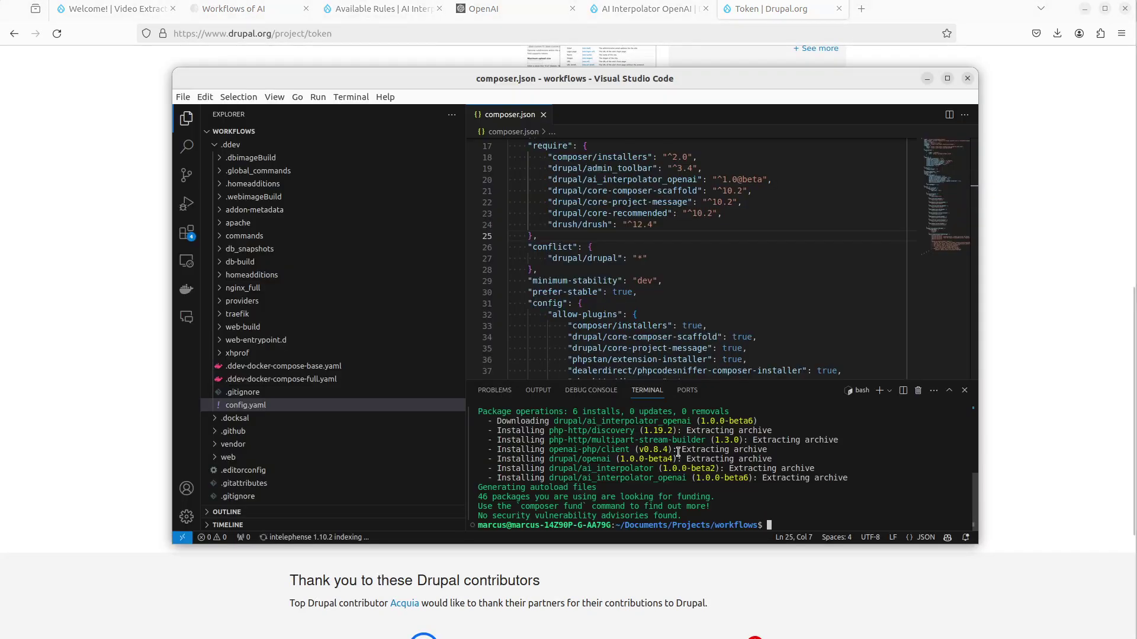
{"action": "key", "text": "ctrl+shift+v"}
{"action": "key", "text": "Return"}
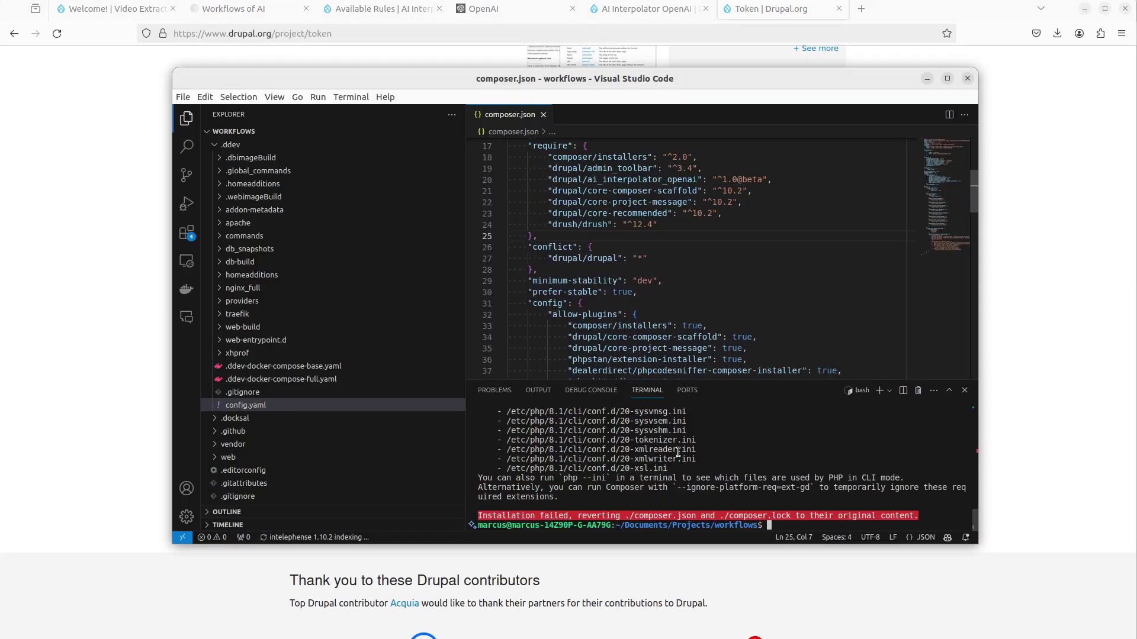
- Rerun the Token composer require command prefixed with ddev
{"action": "key", "text": "ctrl+c"}
{"action": "key", "text": "Up"}
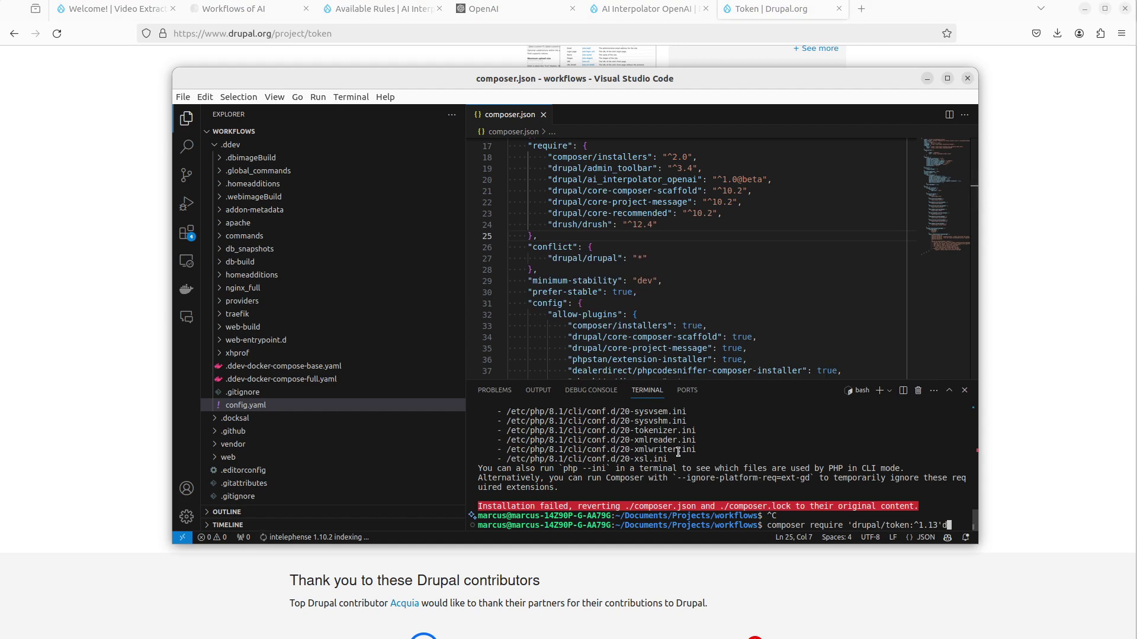
{"action": "key", "text": "BackSpace"}
{"action": "key", "text": "BackSpace"}
{"action": "key", "text": "BackSpace"}
{"action": "key", "text": "BackSpace"}
{"action": "key", "text": "BackSpace"}
{"action": "key", "text": "BackSpace"}
{"action": "key", "text": "BackSpace"}
{"action": "key", "text": "BackSpace"}
{"action": "key", "text": "BackSpace"}
{"action": "key", "text": "BackSpace"}
{"action": "key", "text": "BackSpace"}
{"action": "key", "text": "BackSpace"}
{"action": "key", "text": "BackSpace"}
{"action": "key", "text": "BackSpace"}
{"action": "key", "text": "BackSpace"}
{"action": "key", "text": "BackSpace"}
{"action": "key", "text": "BackSpace"}
{"action": "key", "text": "BackSpace"}
{"action": "key", "text": "BackSpace"}
{"action": "key", "text": "BackSpace"}
{"action": "type", "text": "ddev"}
{"action": "key", "text": "ctrl+shift+v"}
{"action": "key", "text": "Return"}
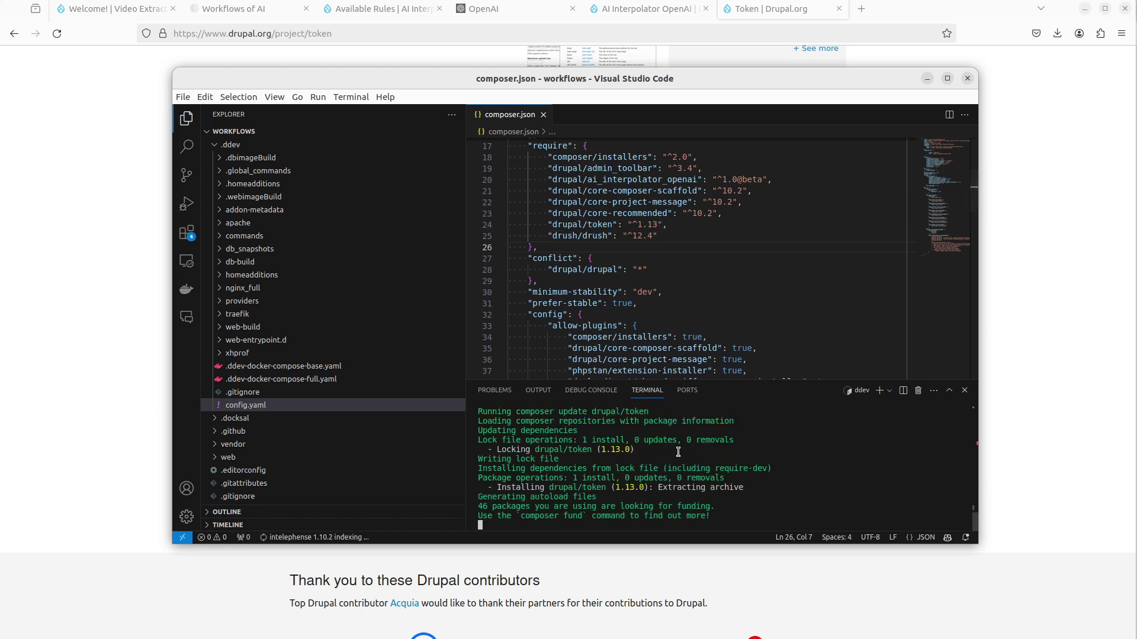
- Check the new requirement lines in composer.json, then return to the Video Extractor site
{"action": "left_click", "coordinate": [615, 178]}
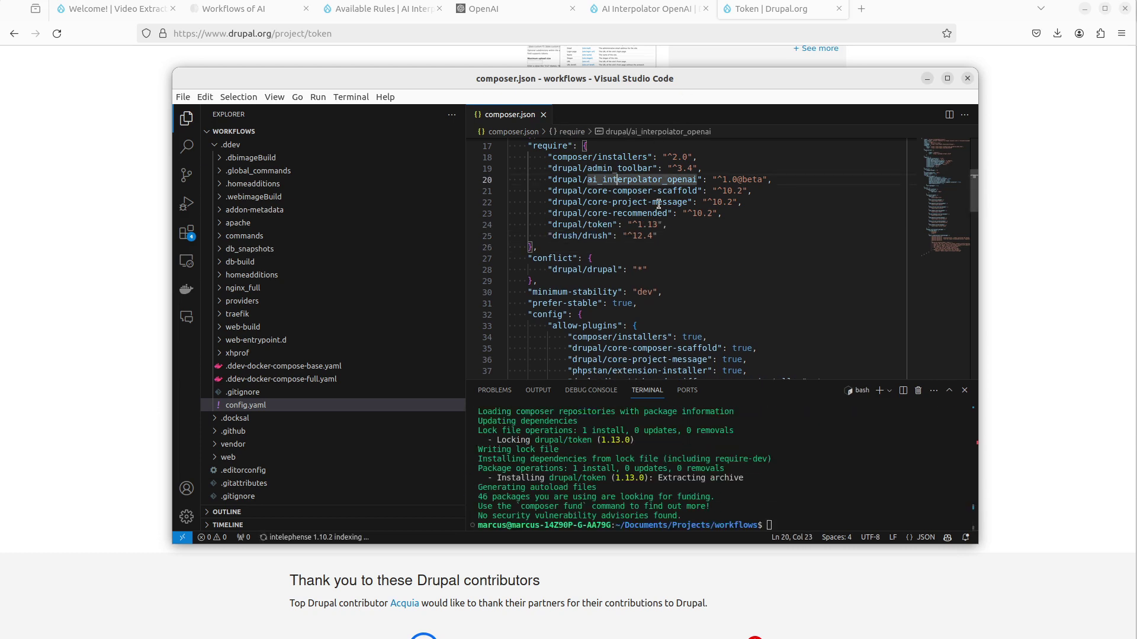
{"action": "left_click_drag", "start_coordinate": [586, 167], "coordinate": [652, 168]}
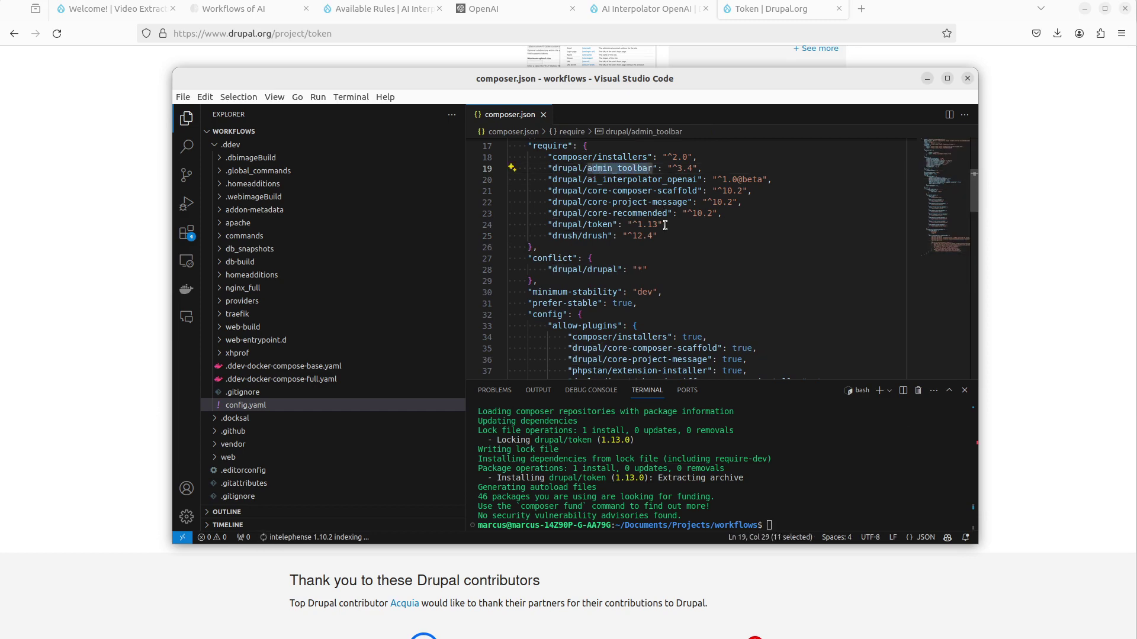
{"action": "left_click", "coordinate": [617, 250]}
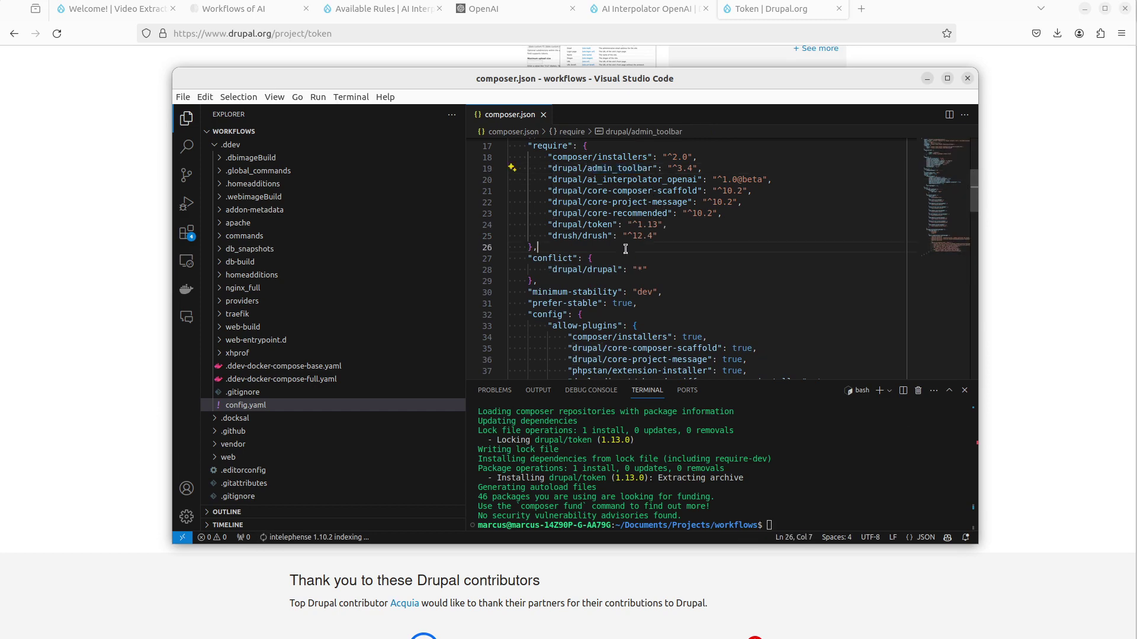
{"action": "left_click", "coordinate": [105, 117]}
{"action": "left_click", "coordinate": [115, 9]}
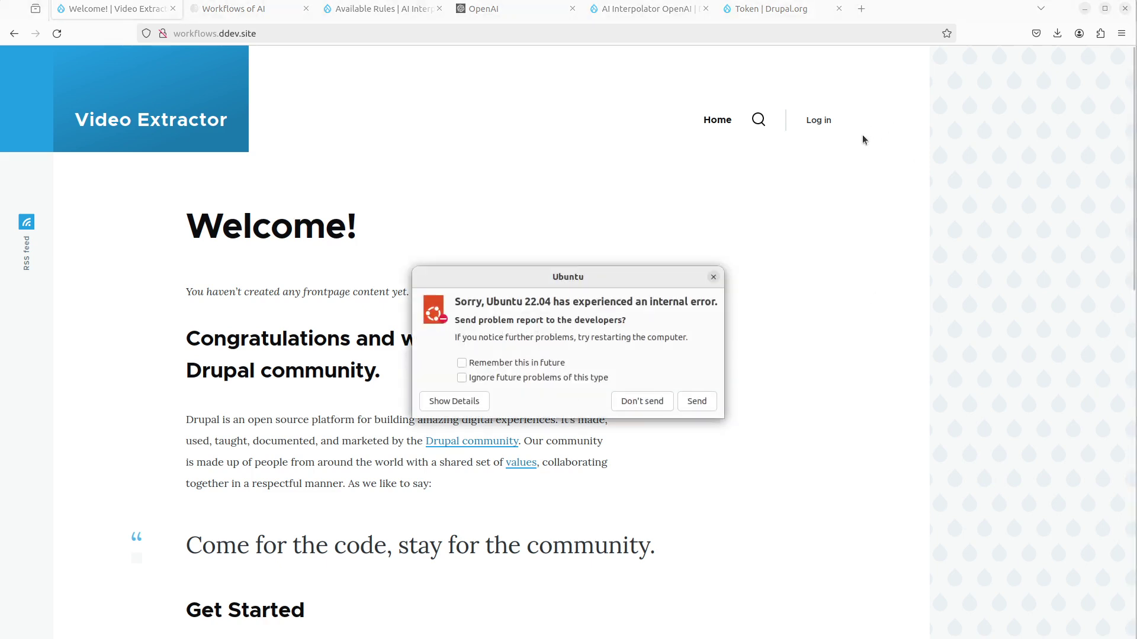
- Dismiss the Ubuntu error report and log in with the administrator credentials
{"action": "left_click", "coordinate": [714, 277]}
{"action": "left_click", "coordinate": [815, 121]}
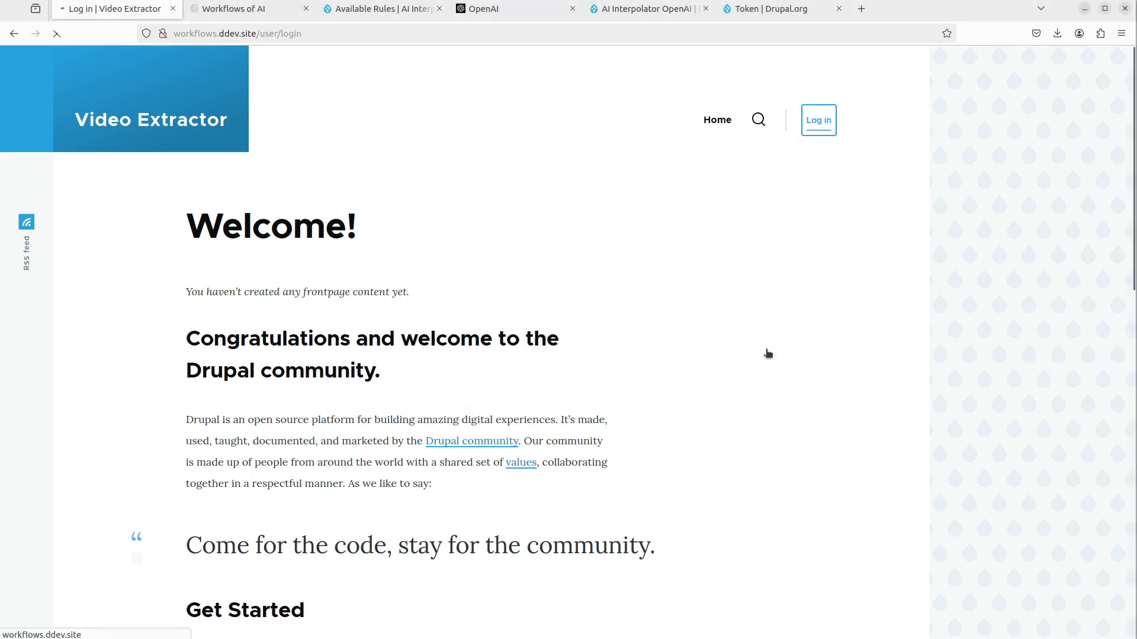
{"action": "type", "text": "admin"}
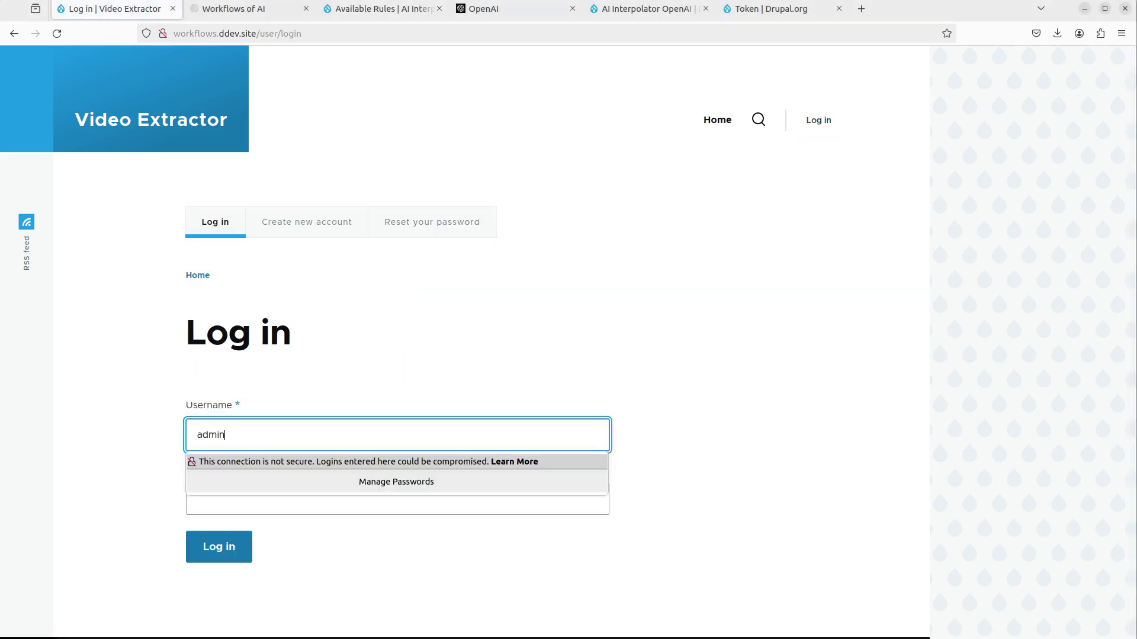
{"action": "key", "text": "Tab"}
{"action": "type", "text": "admin"}
{"action": "key", "text": "Return"}
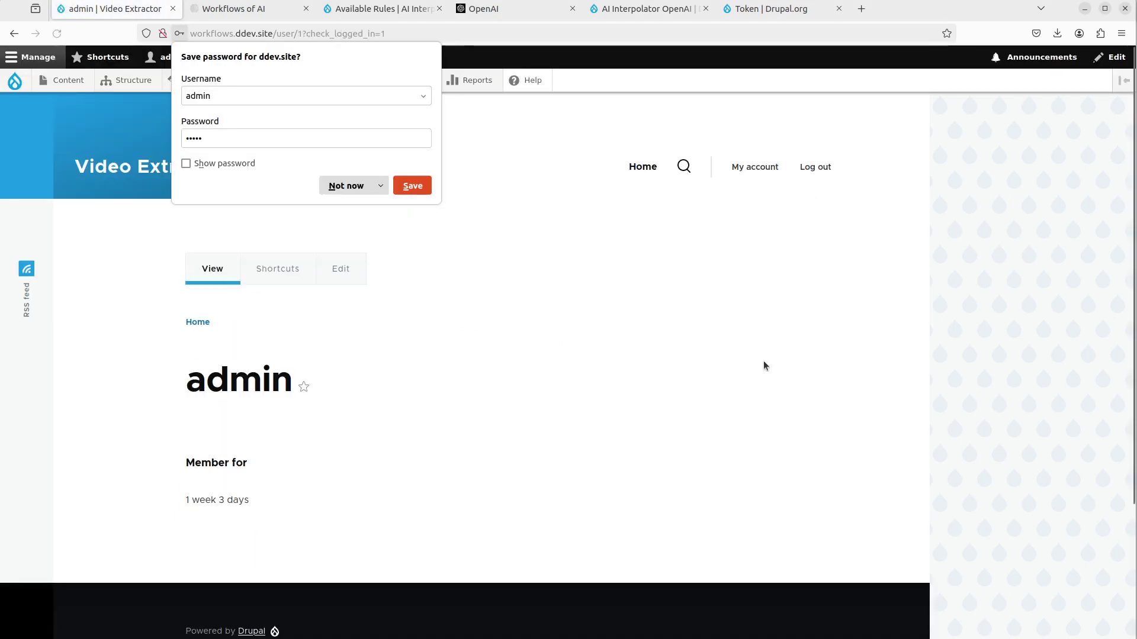
{"action": "left_click", "coordinate": [356, 190]}
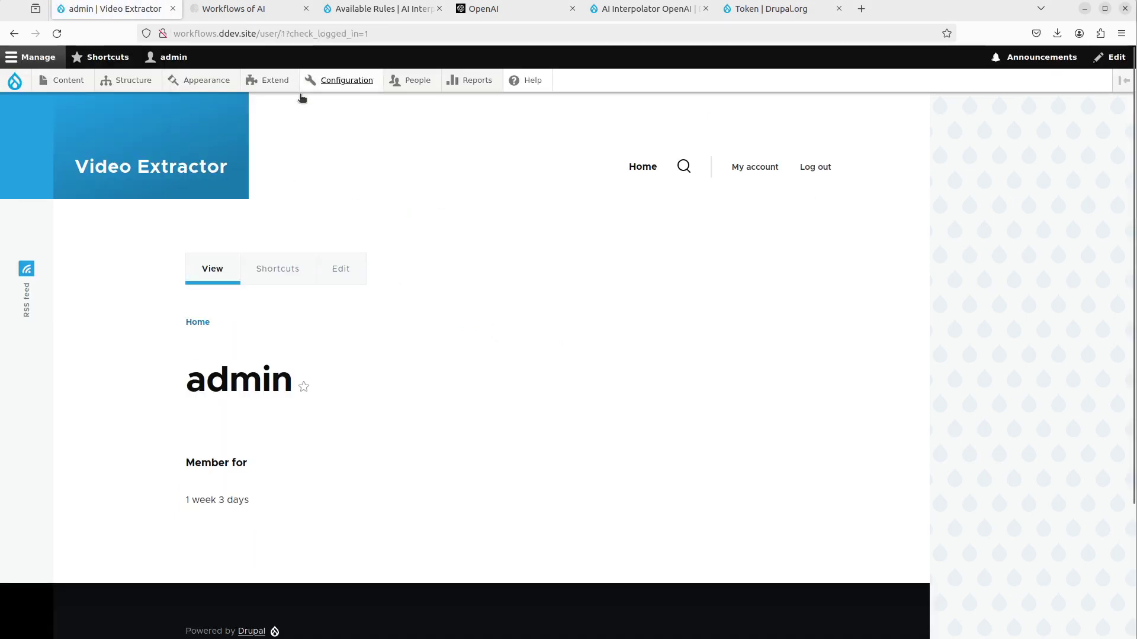
- On Extend, install AI Interpolator OpenAI and Token, accepting the AI Interpolator and OpenAI Core dependencies
{"action": "left_click", "coordinate": [268, 77]}
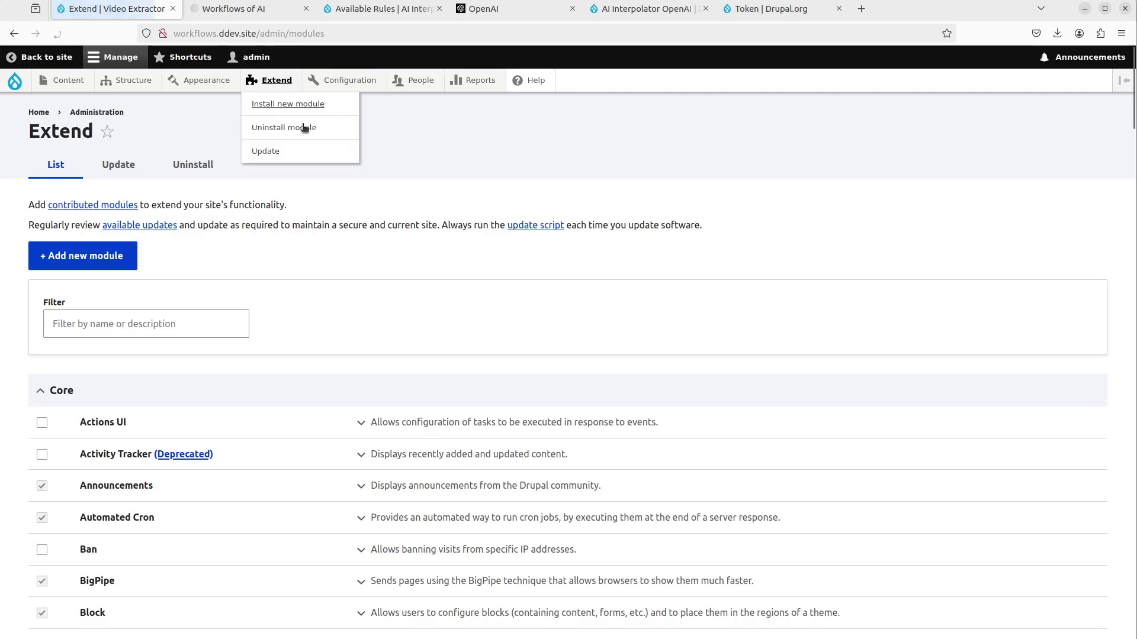
{"action": "left_click", "coordinate": [147, 314]}
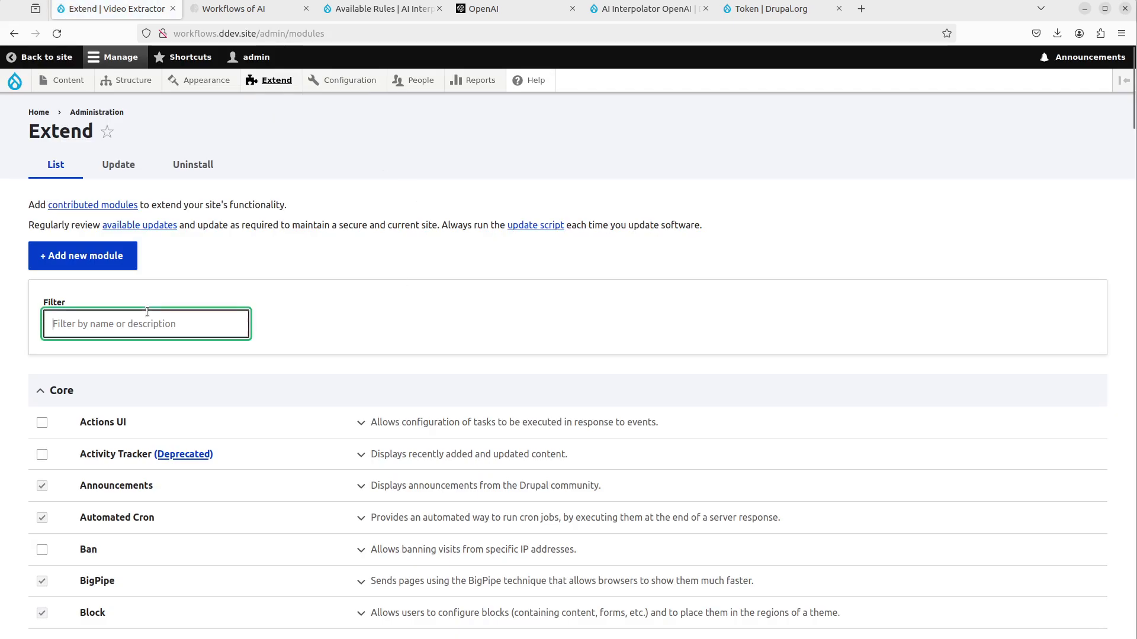
{"action": "type", "text": "ai inter"}
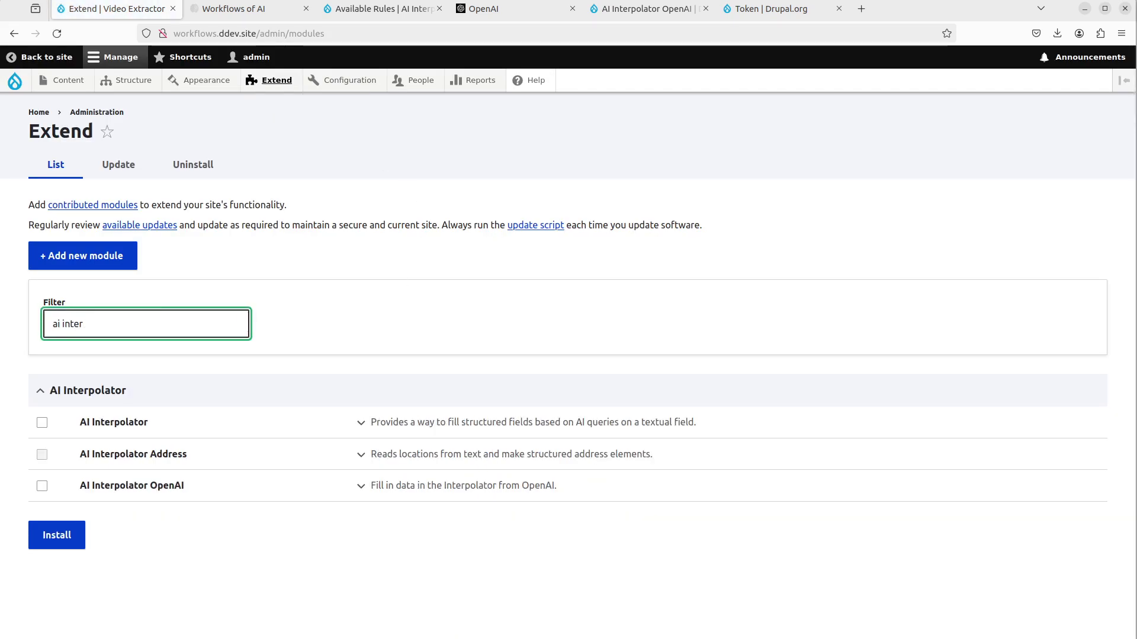
{"action": "left_click", "coordinate": [166, 486]}
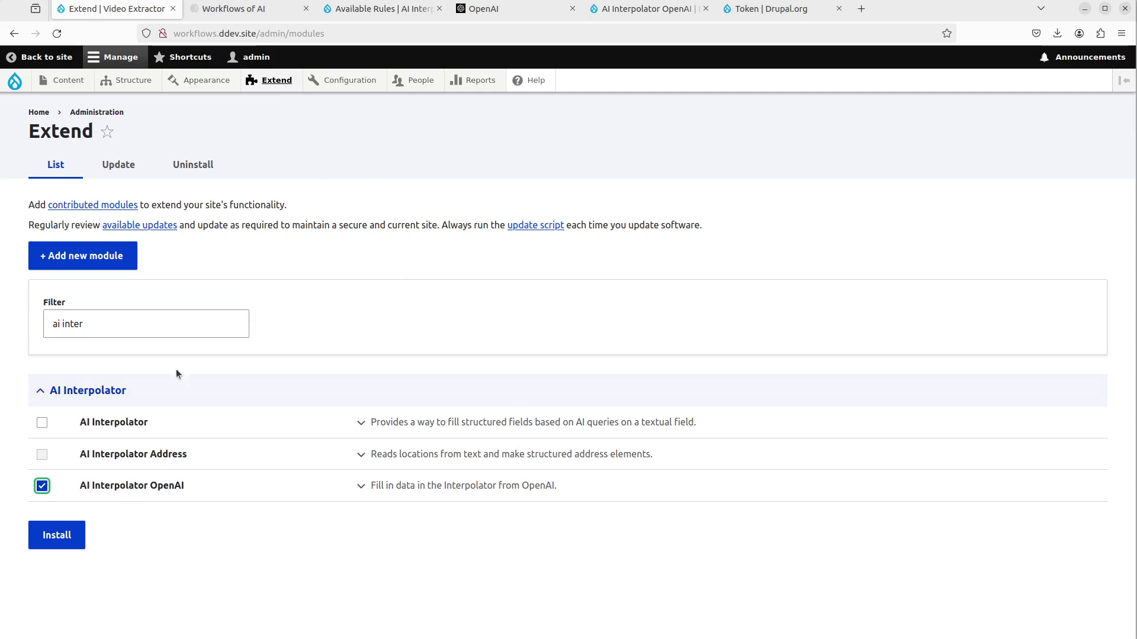
{"action": "left_click", "coordinate": [147, 324]}
{"action": "key", "text": "ctrl+shift+Left"}
{"action": "key", "text": "ctrl+shift+Left"}
{"action": "type", "text": "token"}
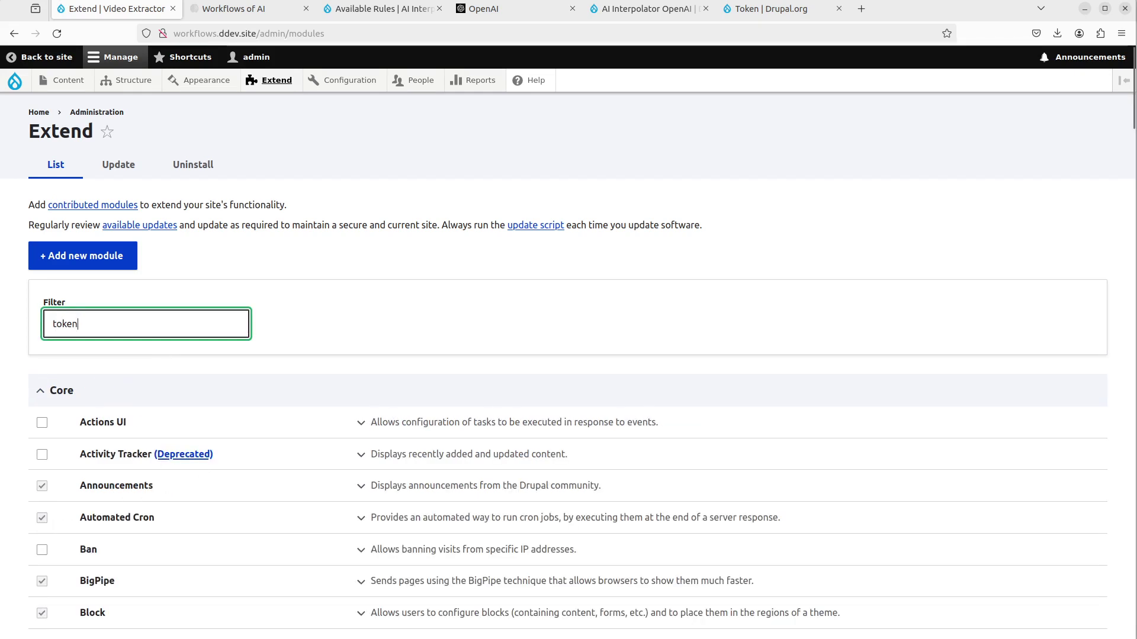
{"action": "left_click", "coordinate": [96, 429]}
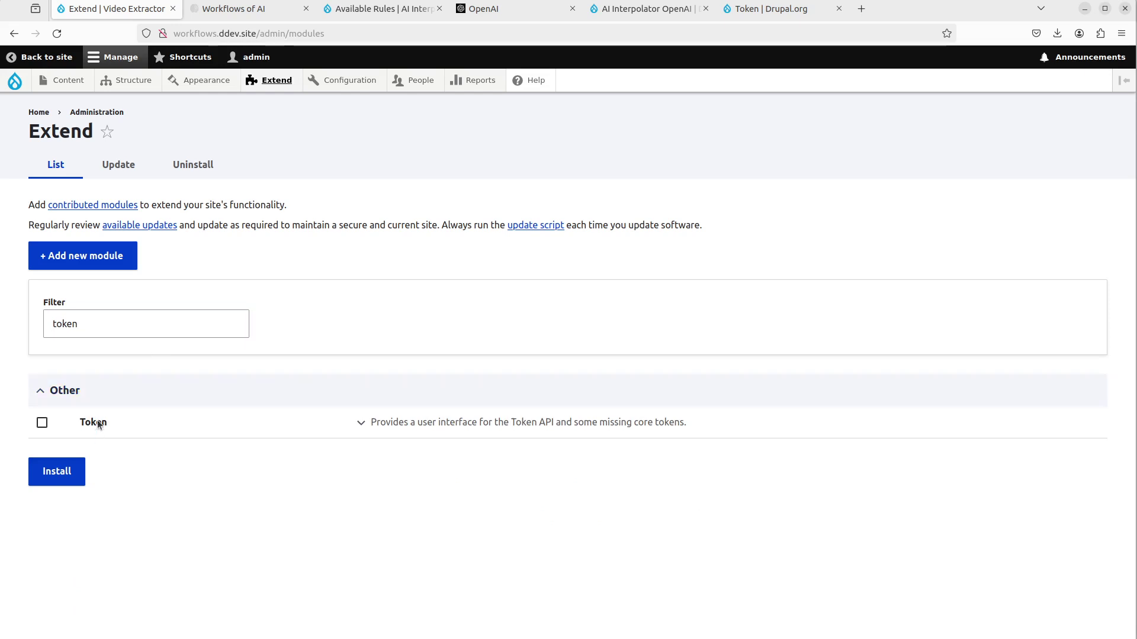
{"action": "left_click", "coordinate": [76, 472]}
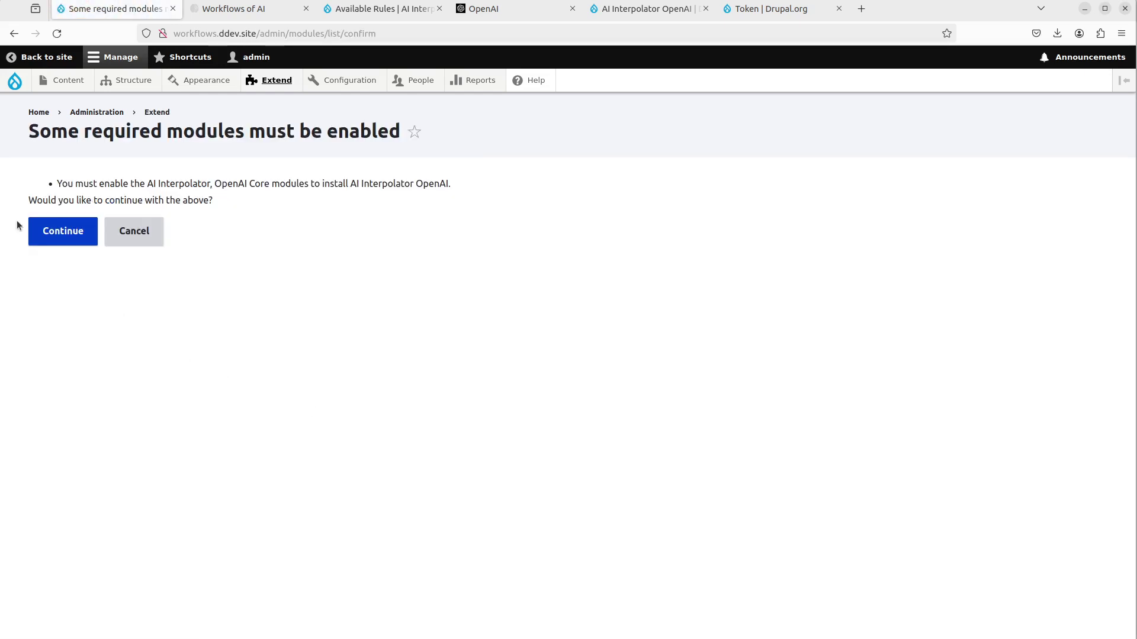
{"action": "left_click", "coordinate": [59, 242]}
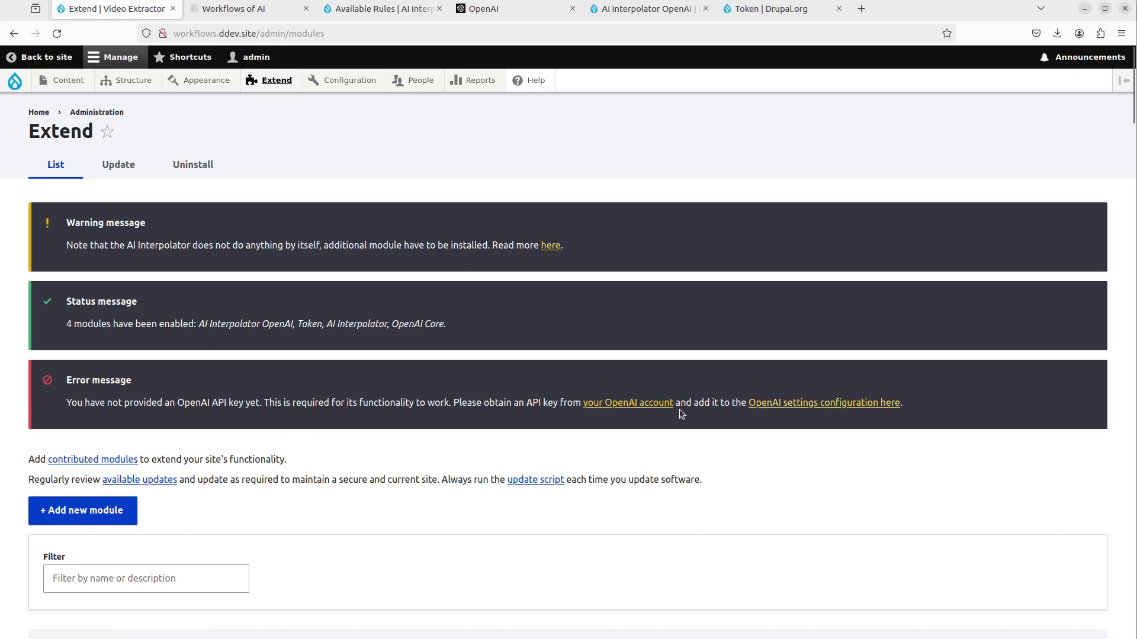
{"action": "left_click", "coordinate": [650, 405]}
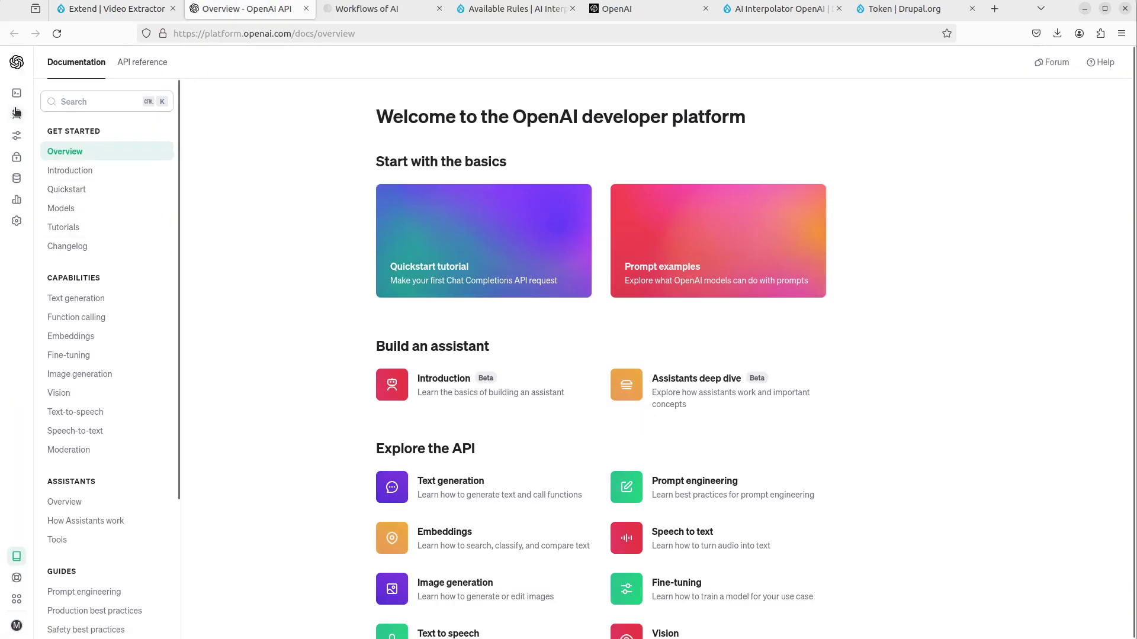
- Generate a secret key named HTMLKey under API keys, copy it, and return to Drupal's Extend page
{"action": "mouse_move", "coordinate": [16, 112]}
{"action": "left_click", "coordinate": [20, 156]}
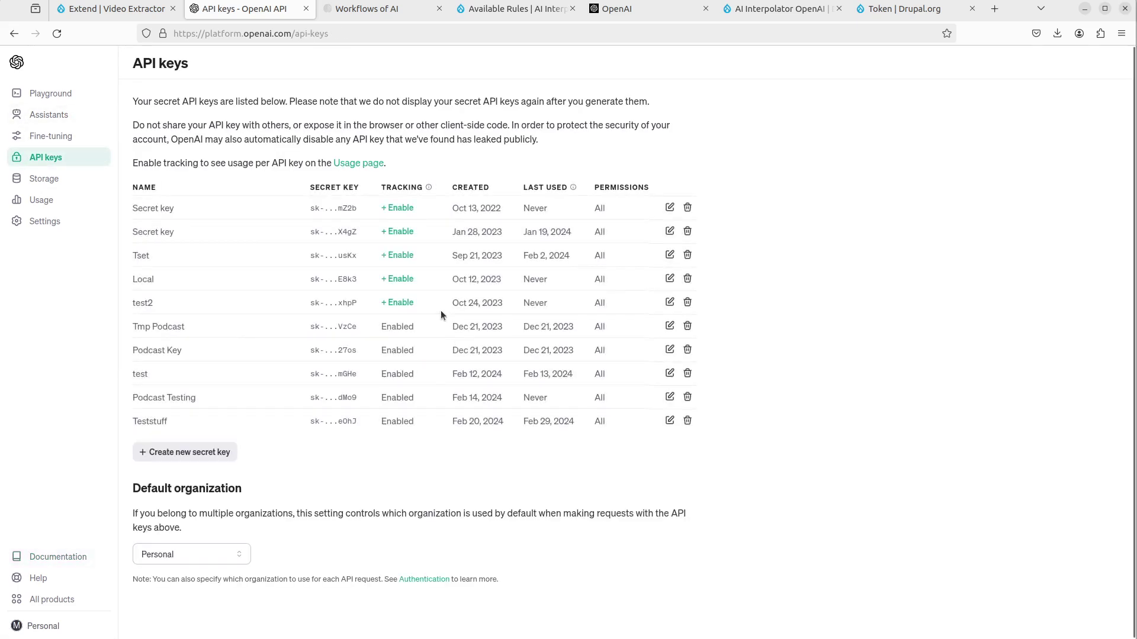
{"action": "left_click", "coordinate": [204, 452]}
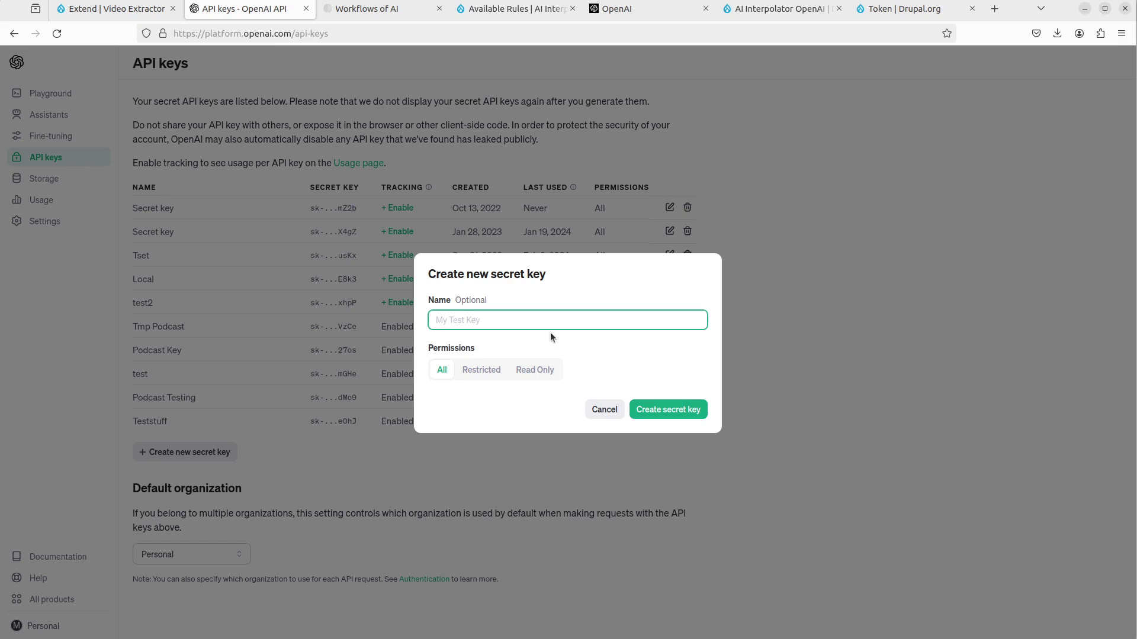
{"action": "type", "text": "HTMLKey"}
{"action": "left_click", "coordinate": [677, 411]}
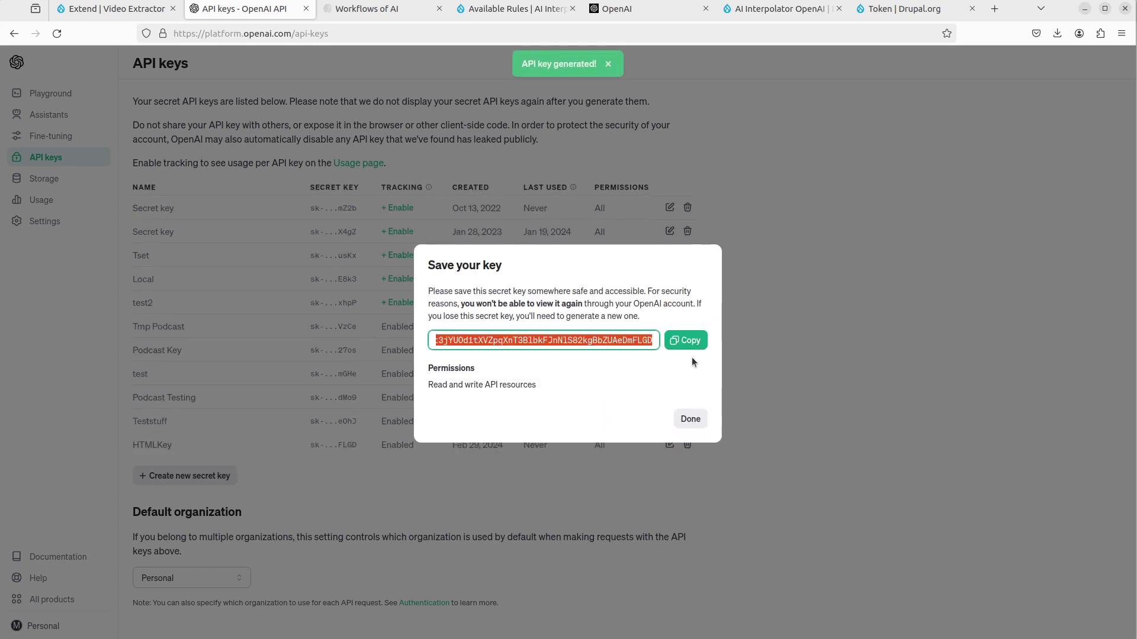
{"action": "left_click", "coordinate": [690, 348]}
{"action": "key", "text": "ctrl+Page_Up"}
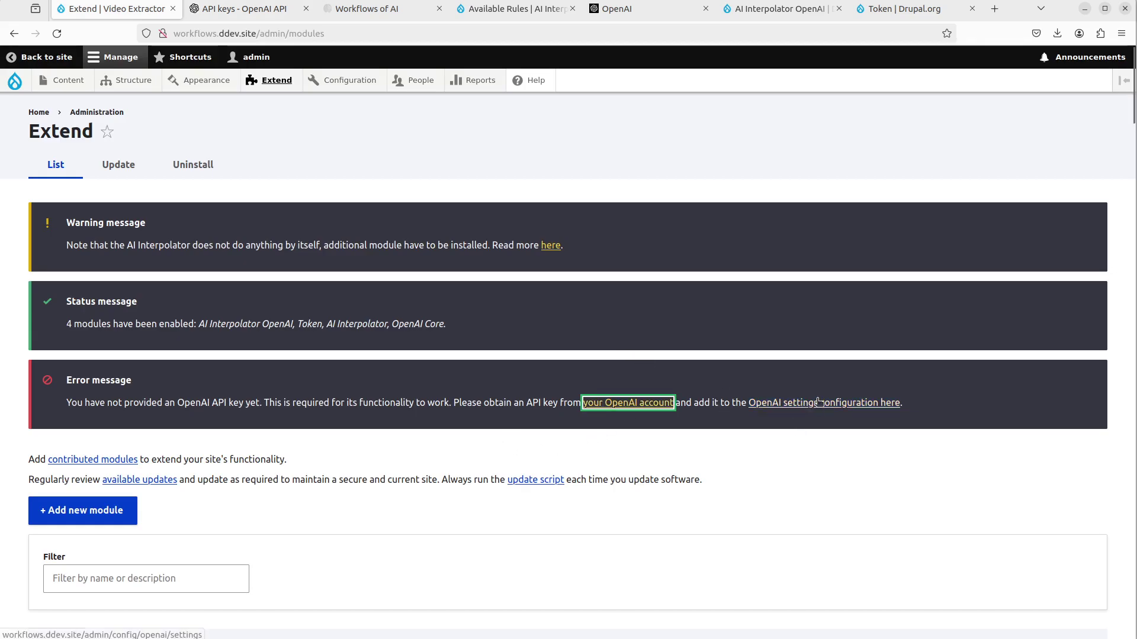
- Paste the copied secret key into the OpenAI Settings API Key field and save the configuration
{"action": "mouse_move", "coordinate": [364, 88]}
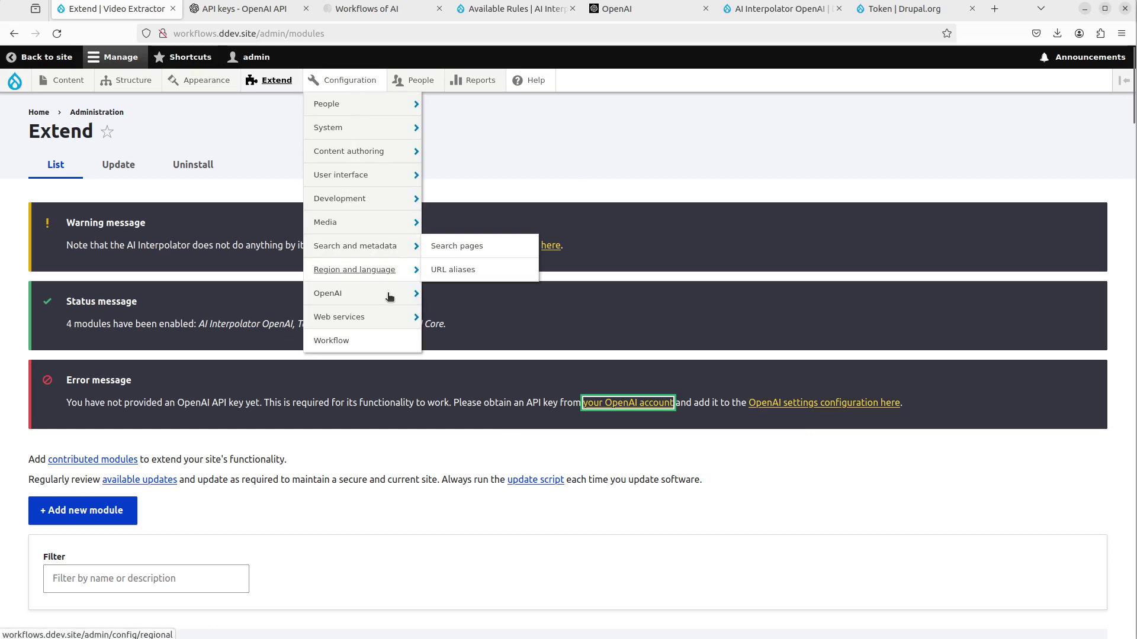
{"action": "mouse_move", "coordinate": [379, 294]}
{"action": "left_click", "coordinate": [474, 303]}
{"action": "left_click", "coordinate": [254, 332]}
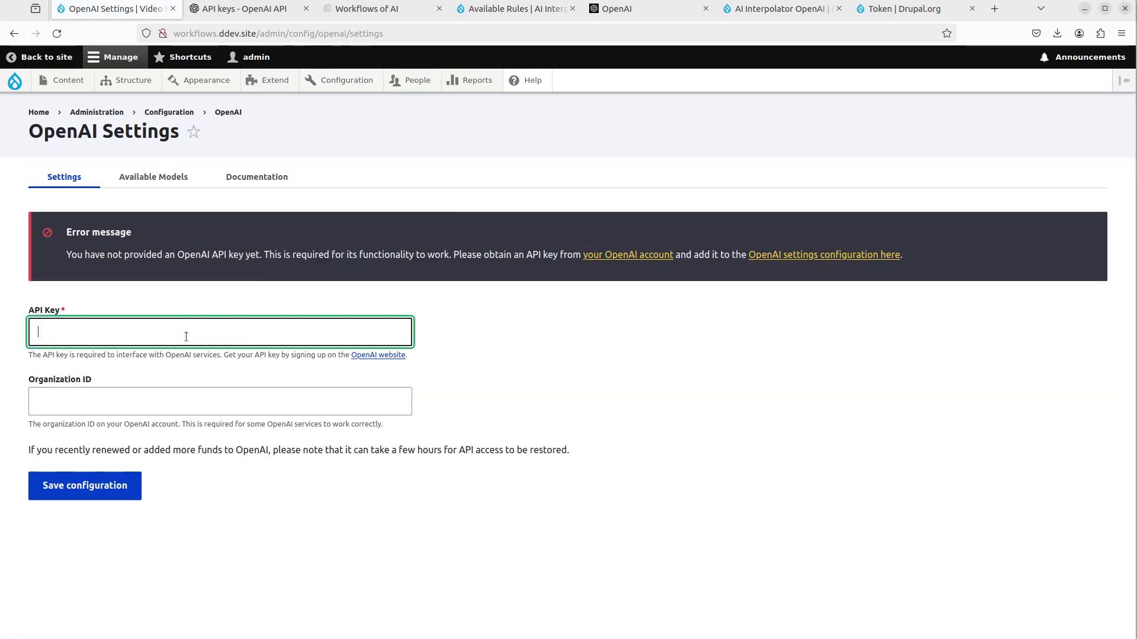
{"action": "key", "text": "ctrl+v"}
{"action": "left_click", "coordinate": [131, 487]}
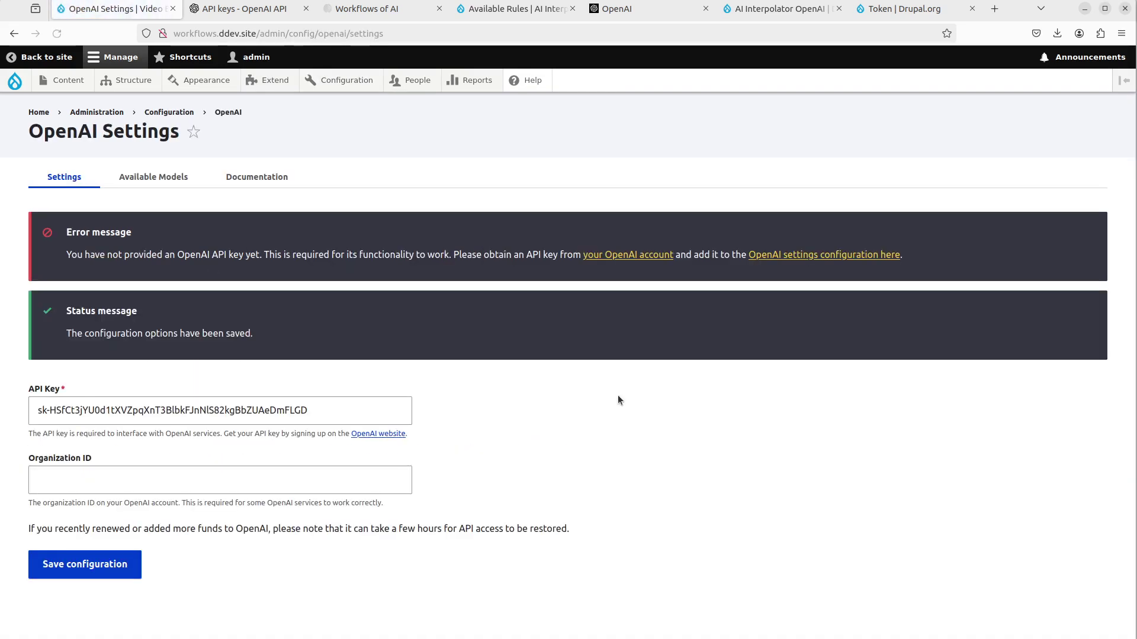
- Verify the saved API key value on the OpenAI Settings page
{"action": "left_click", "coordinate": [286, 304]}
{"action": "left_click", "coordinate": [573, 242]}
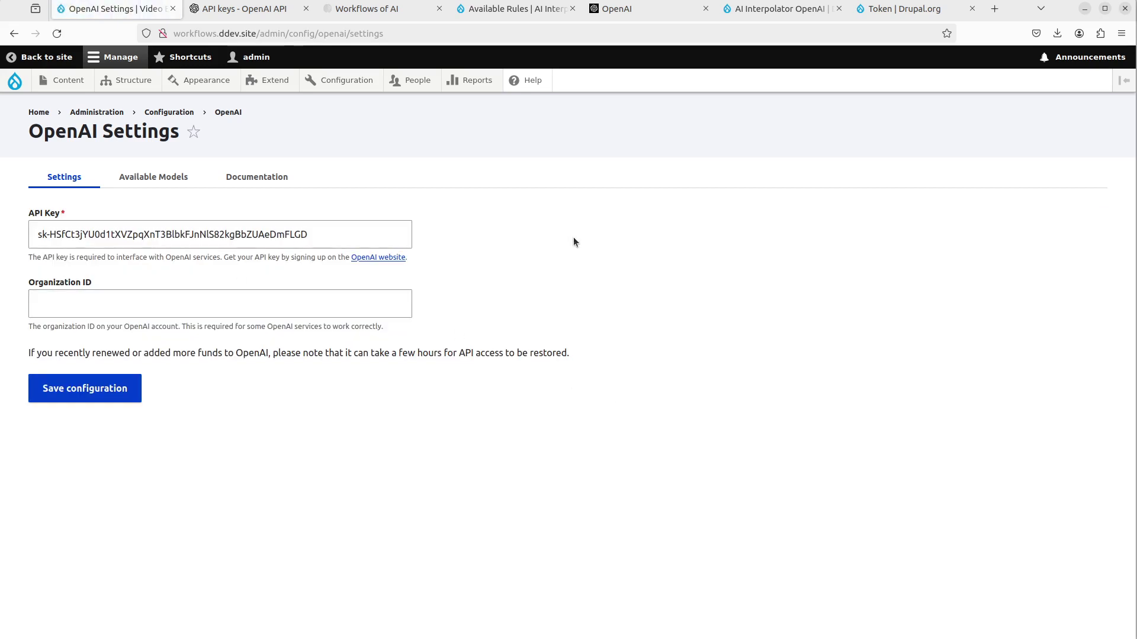
{"action": "left_click", "coordinate": [363, 305]}
{"action": "left_click", "coordinate": [267, 243]}
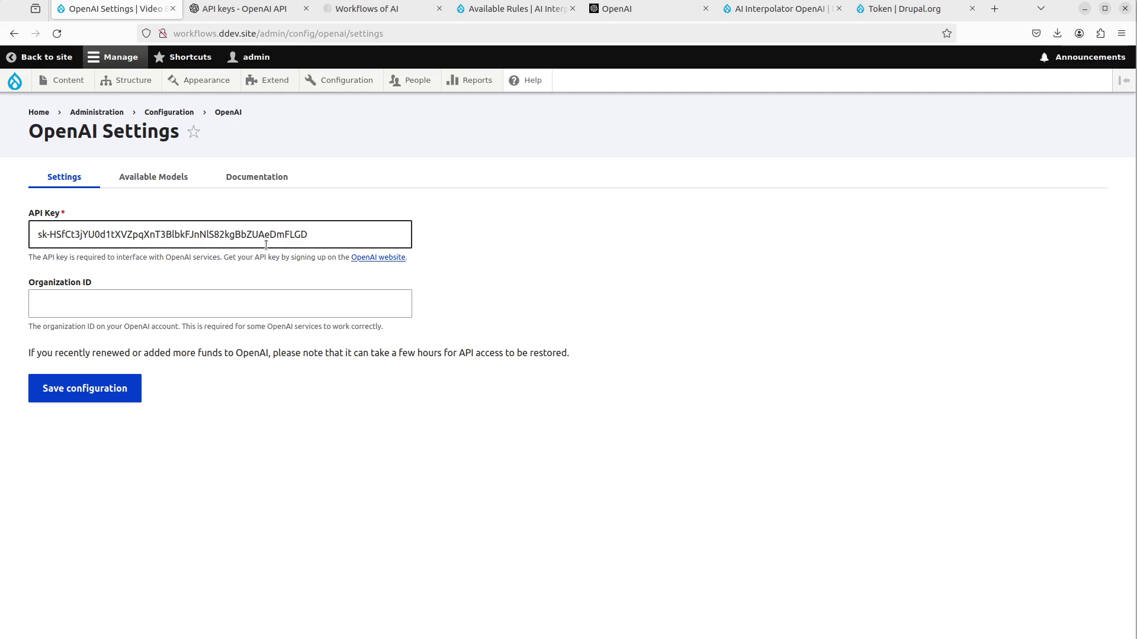
{"action": "left_click", "coordinate": [242, 208]}
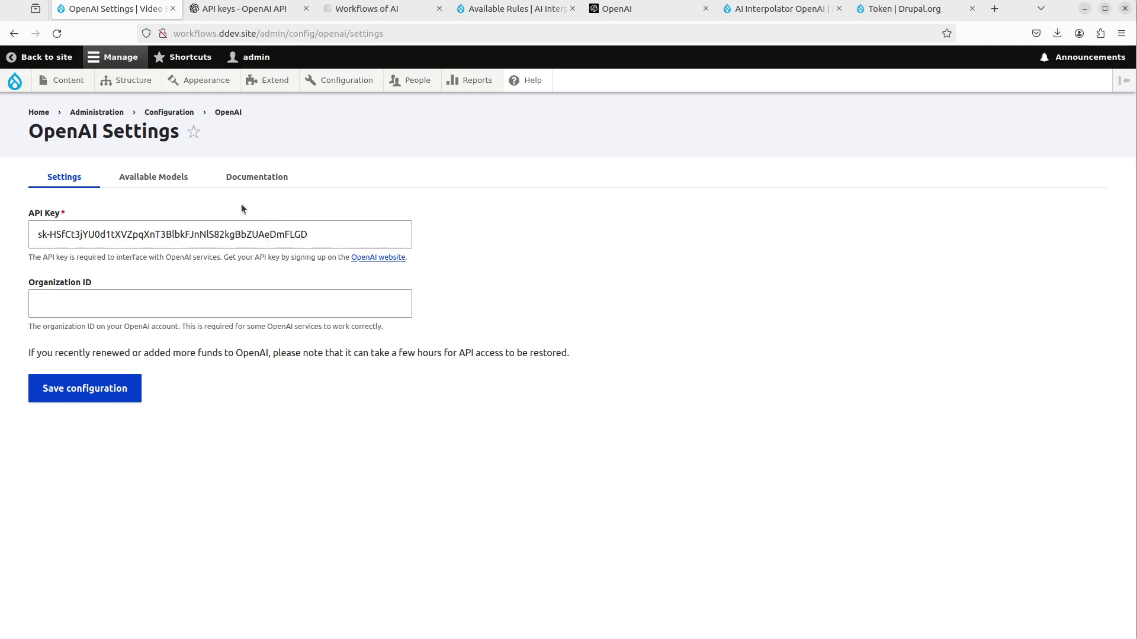
{"action": "mouse_move", "coordinate": [138, 83]}
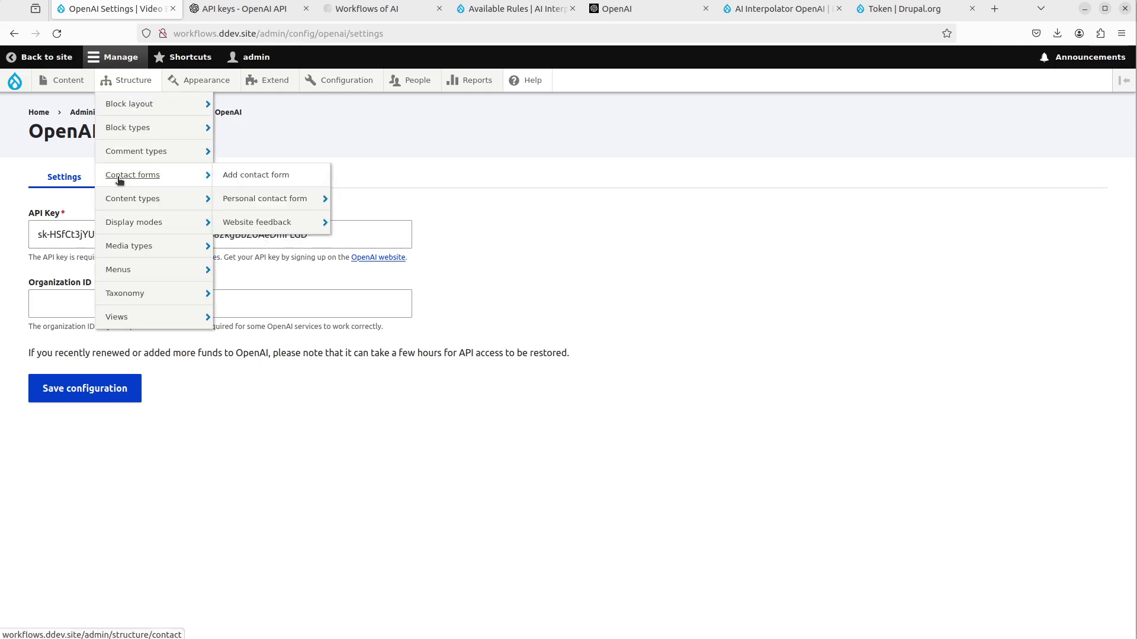
{"action": "mouse_move", "coordinate": [134, 205]}
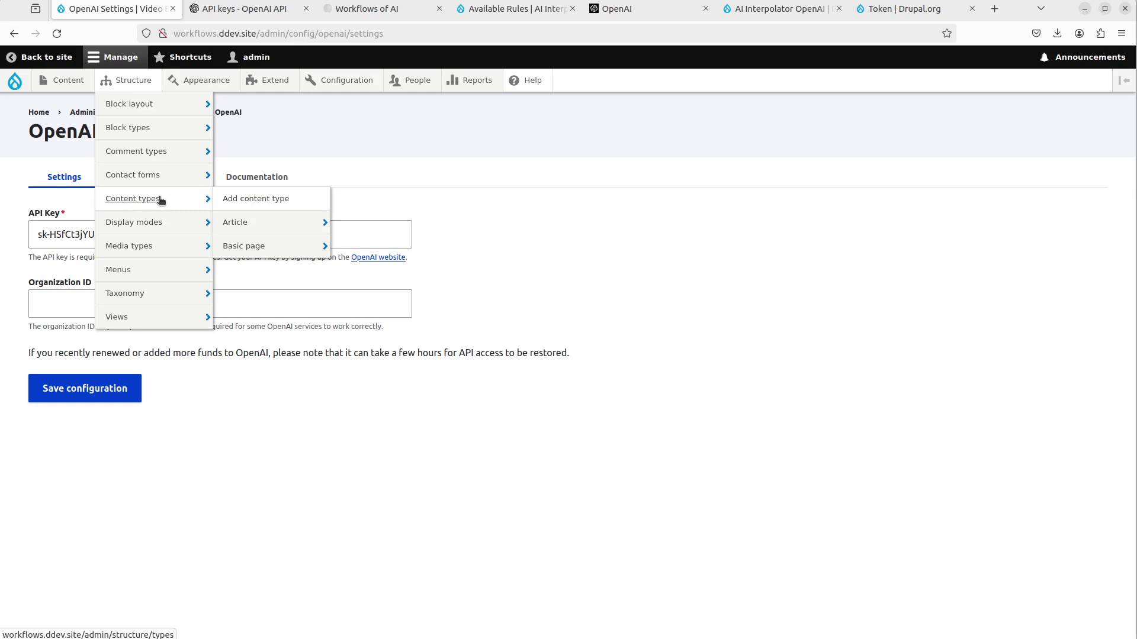
- Start a new content type named 'Video to HTML' with preview set to Disabled
{"action": "left_click", "coordinate": [256, 198]}
{"action": "left_click", "coordinate": [162, 226]}
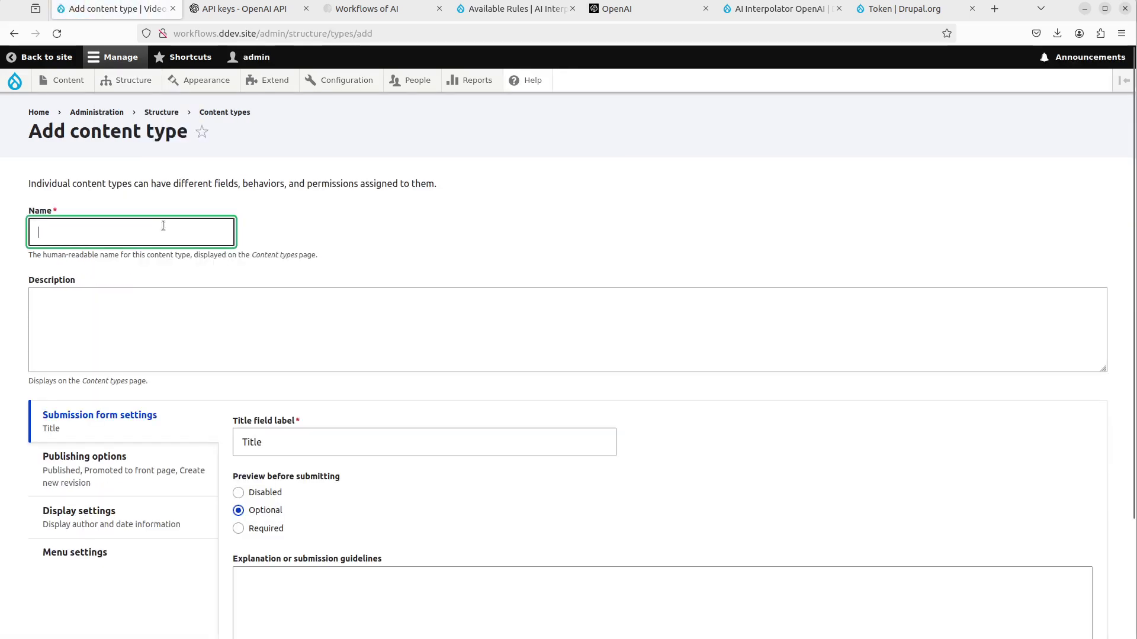
{"action": "type", "text": "Video "}
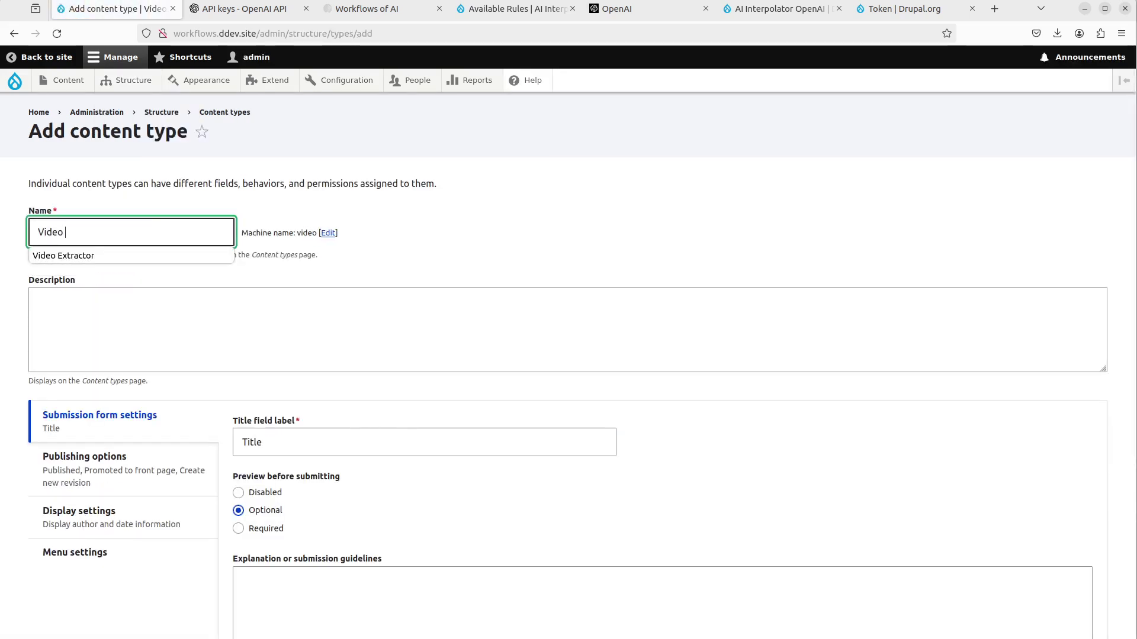
{"action": "type", "text": "to HTML"}
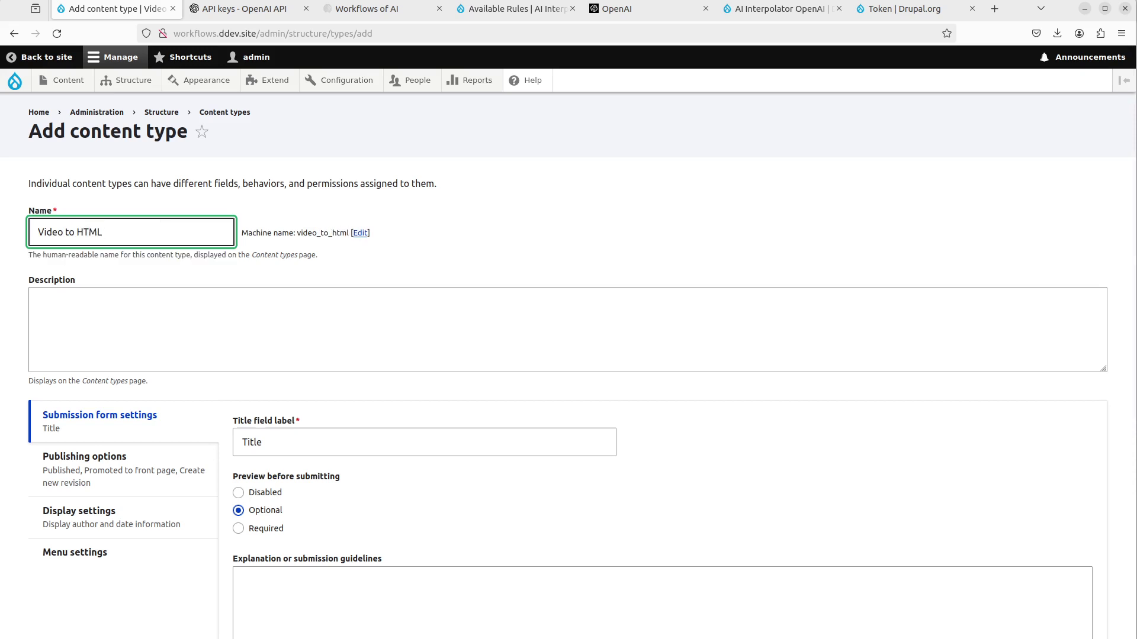
{"action": "scroll", "coordinate": [258, 409], "scroll_direction": "down", "scroll_amount": 3}
{"action": "left_click", "coordinate": [261, 357]}
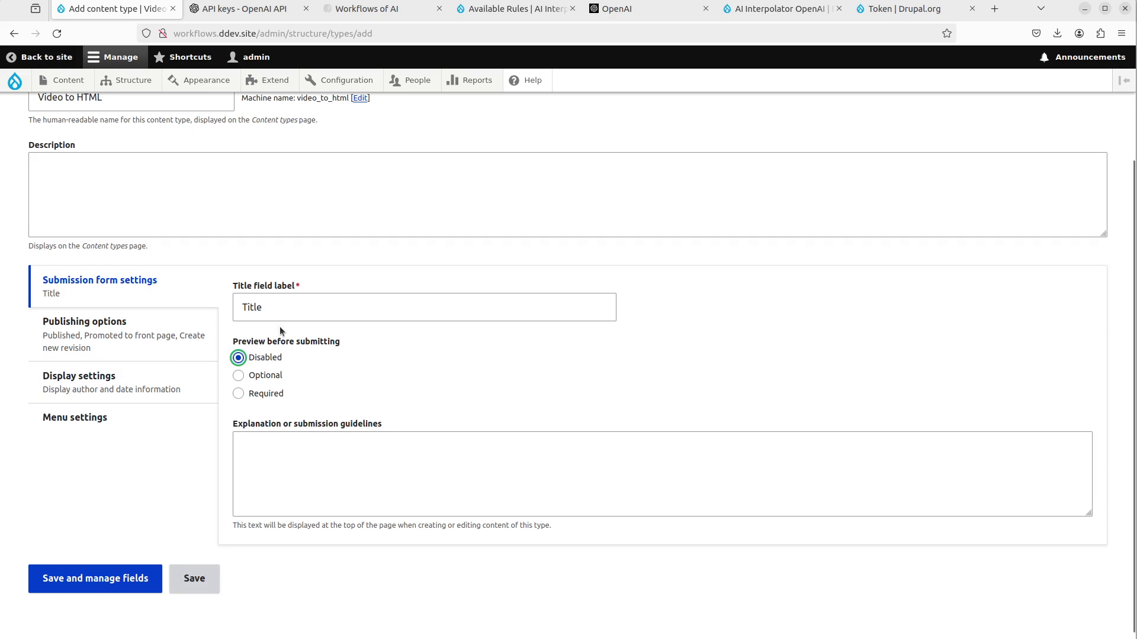
- Untick front-page promotion, new revisions, author/date display and Main navigation, then save and manage fields
{"action": "left_click", "coordinate": [126, 346]}
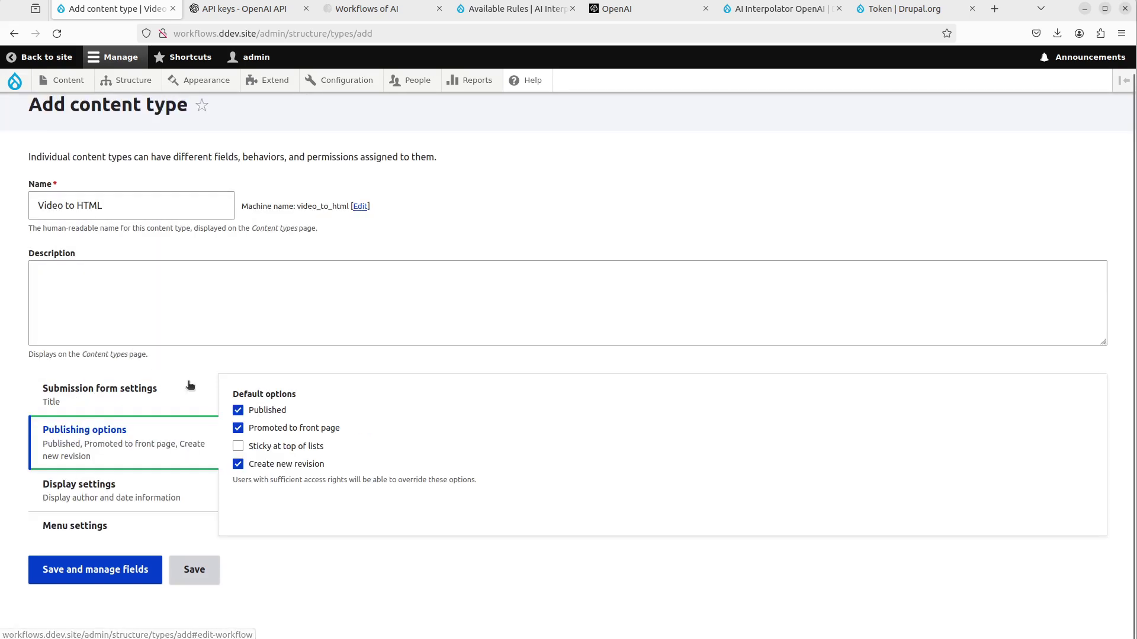
{"action": "left_click", "coordinate": [274, 427]}
{"action": "scroll", "coordinate": [275, 420], "scroll_direction": "up", "scroll_amount": 1}
{"action": "left_click", "coordinate": [237, 477]}
{"action": "left_click", "coordinate": [89, 489]}
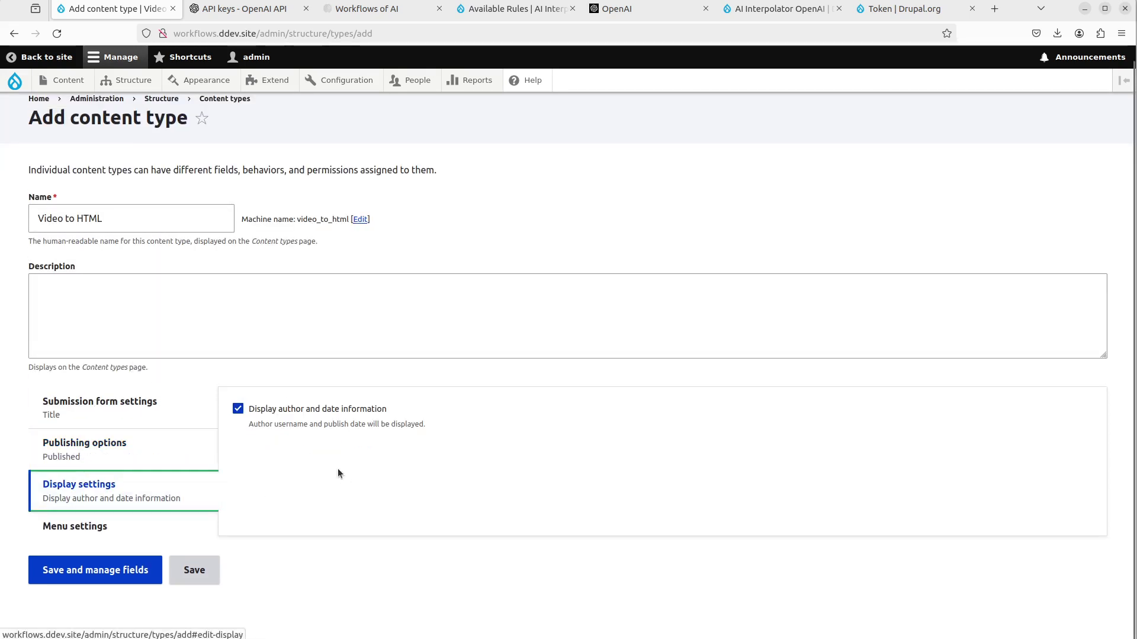
{"action": "left_click", "coordinate": [238, 409]}
{"action": "left_click", "coordinate": [151, 523]}
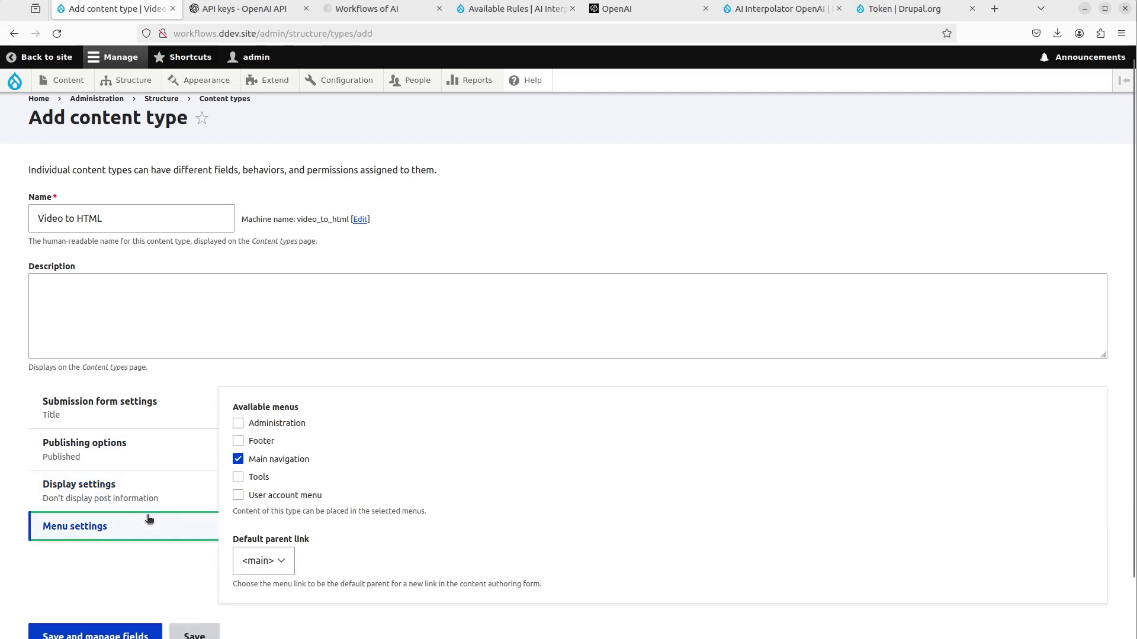
{"action": "left_click", "coordinate": [238, 459]}
{"action": "left_click", "coordinate": [131, 565]}
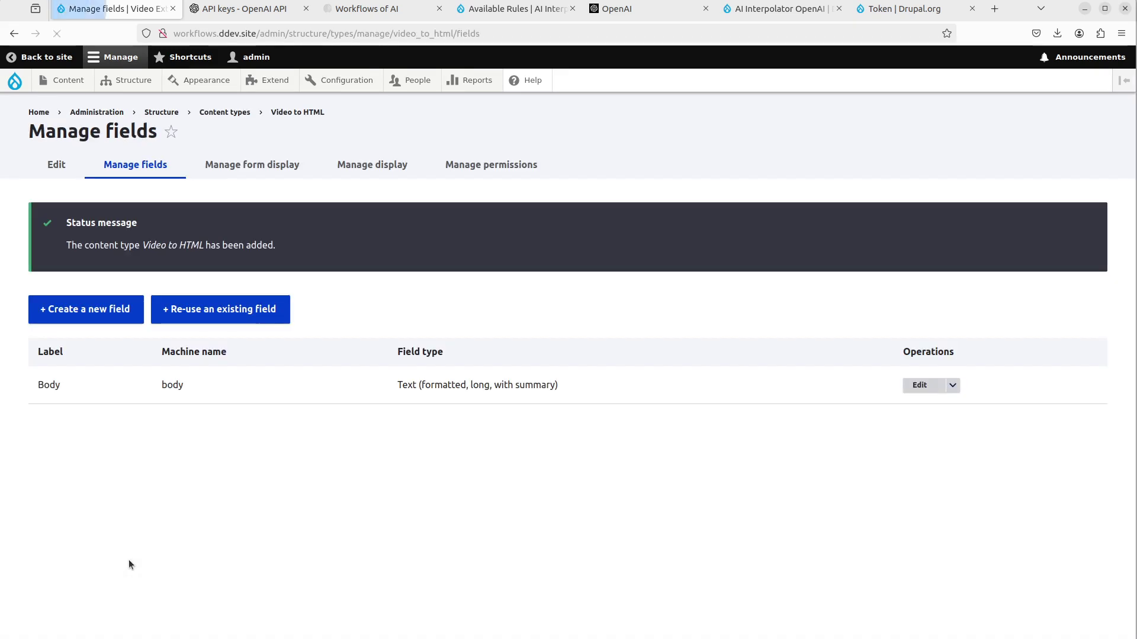
- Delete the default Body field from the Video to HTML content type and confirm
{"action": "left_click", "coordinate": [951, 386]}
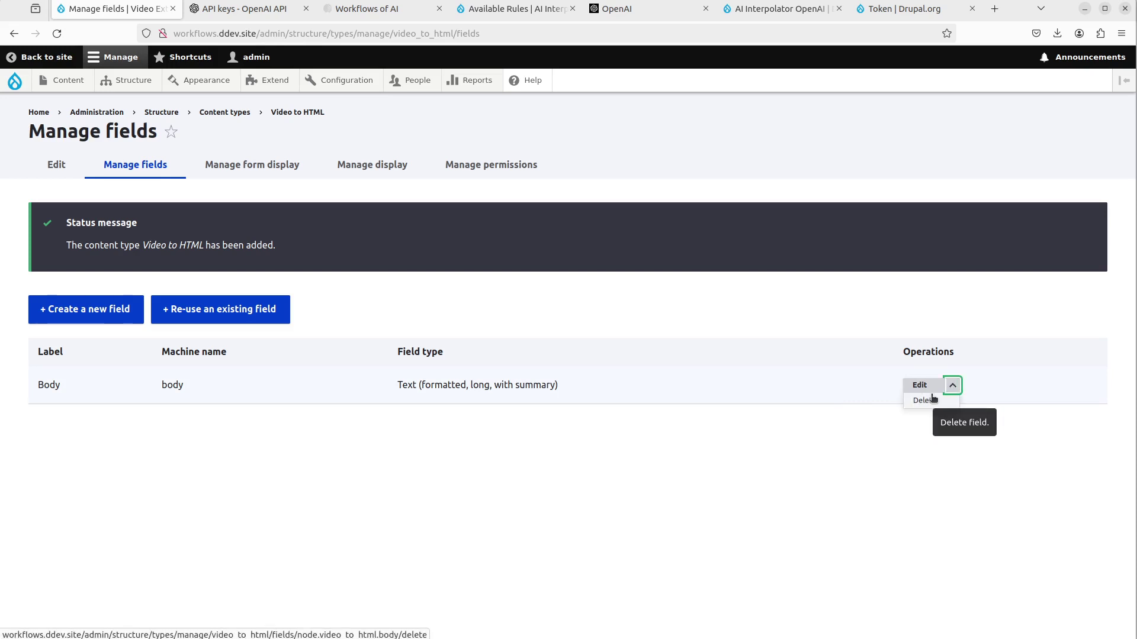
{"action": "left_click", "coordinate": [932, 399]}
{"action": "left_click", "coordinate": [718, 477]}
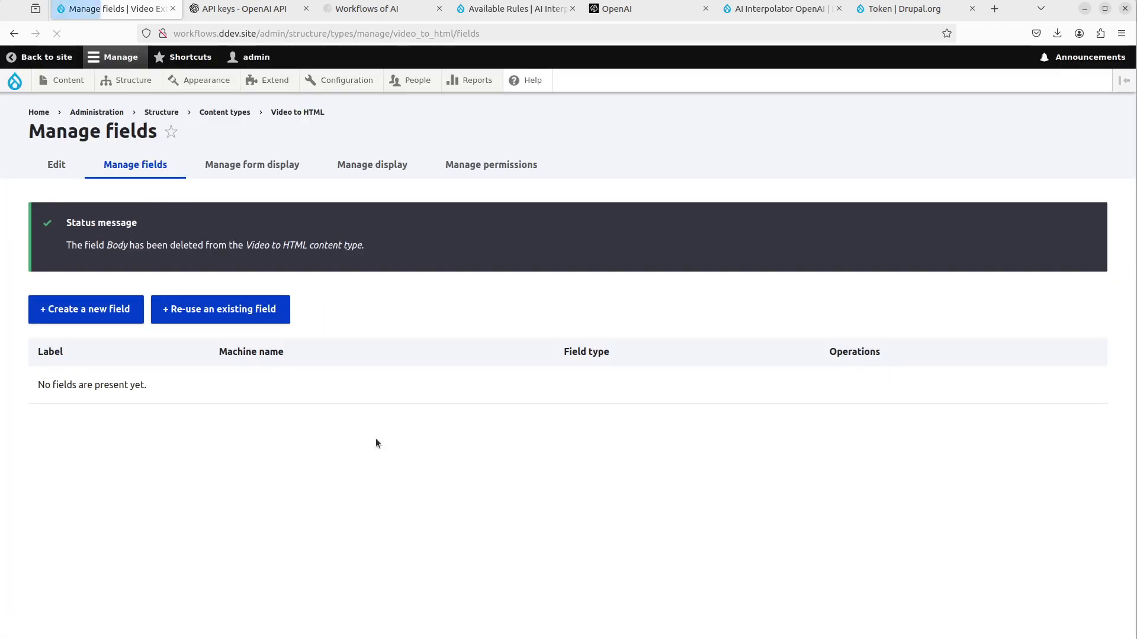
- Create a new File upload field of type File labelled 'Video Source'
{"action": "left_click", "coordinate": [110, 314]}
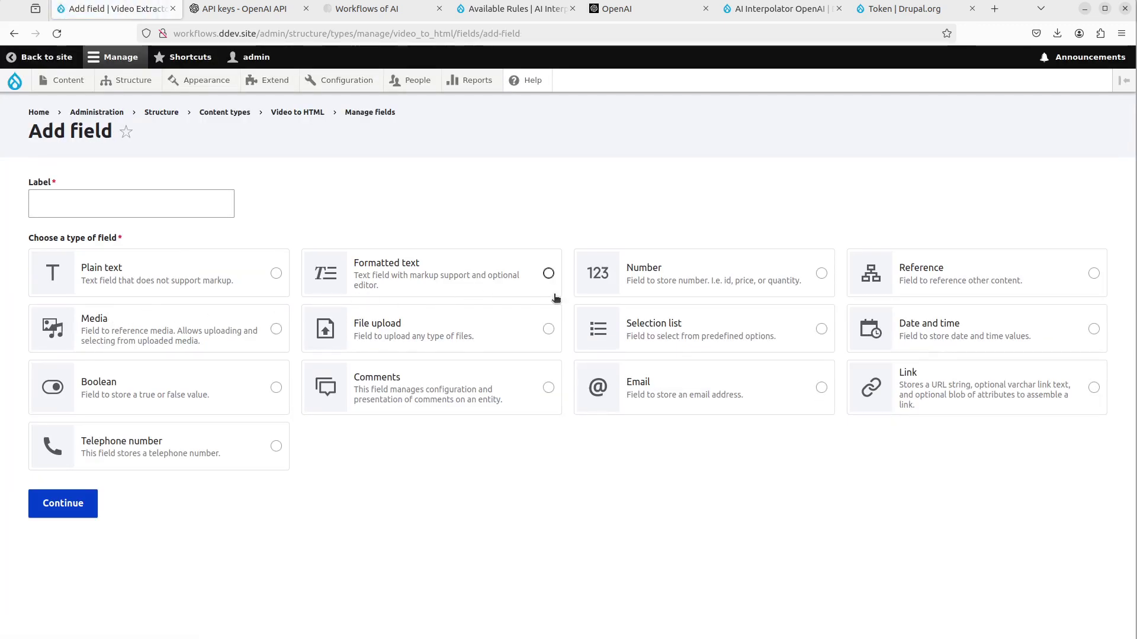
{"action": "left_click", "coordinate": [501, 348]}
{"action": "scroll", "coordinate": [521, 490], "scroll_direction": "down", "scroll_amount": 3}
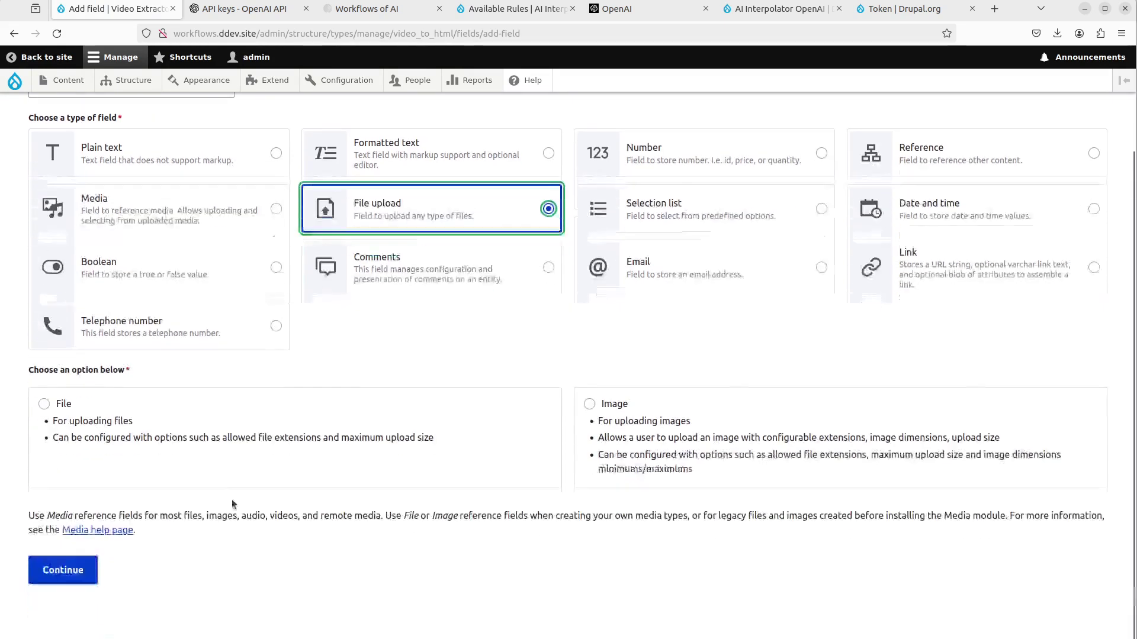
{"action": "left_click", "coordinate": [234, 422]}
{"action": "scroll", "coordinate": [149, 252], "scroll_direction": "up", "scroll_amount": 3}
{"action": "left_click", "coordinate": [148, 207]}
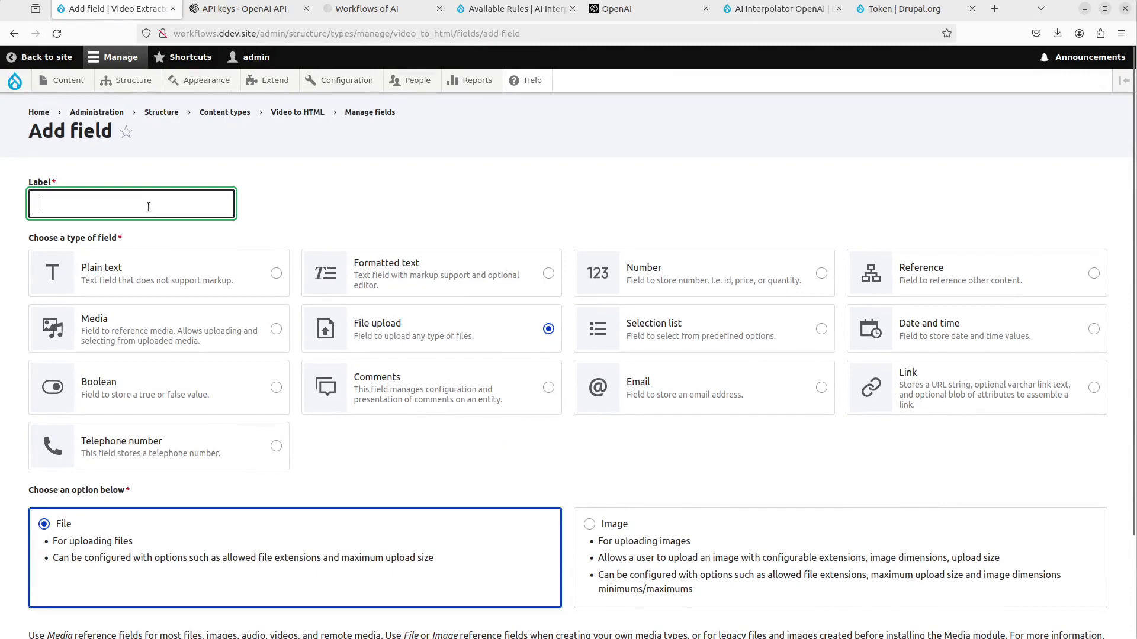
{"action": "type", "text": "Video S"}
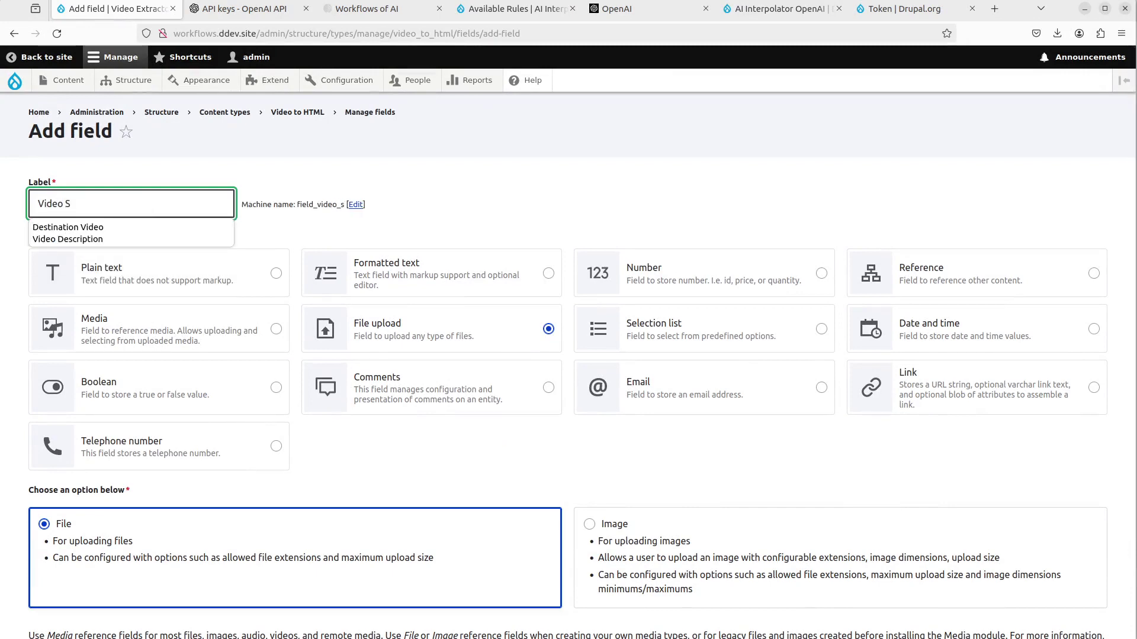
{"action": "type", "text": "ource"}
{"action": "scroll", "coordinate": [89, 426], "scroll_direction": "down", "scroll_amount": 3}
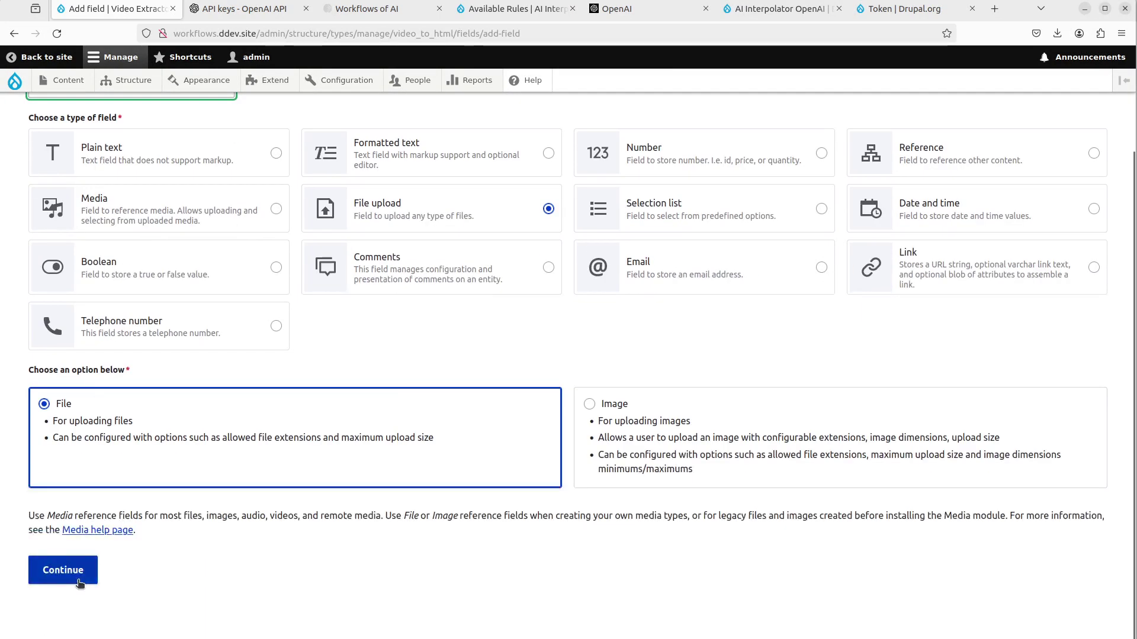
{"action": "left_click", "coordinate": [63, 570]}
- Replace the allowed extension txt with mp4 and save the Video Source settings
{"action": "scroll", "coordinate": [248, 462], "scroll_direction": "down", "scroll_amount": 2}
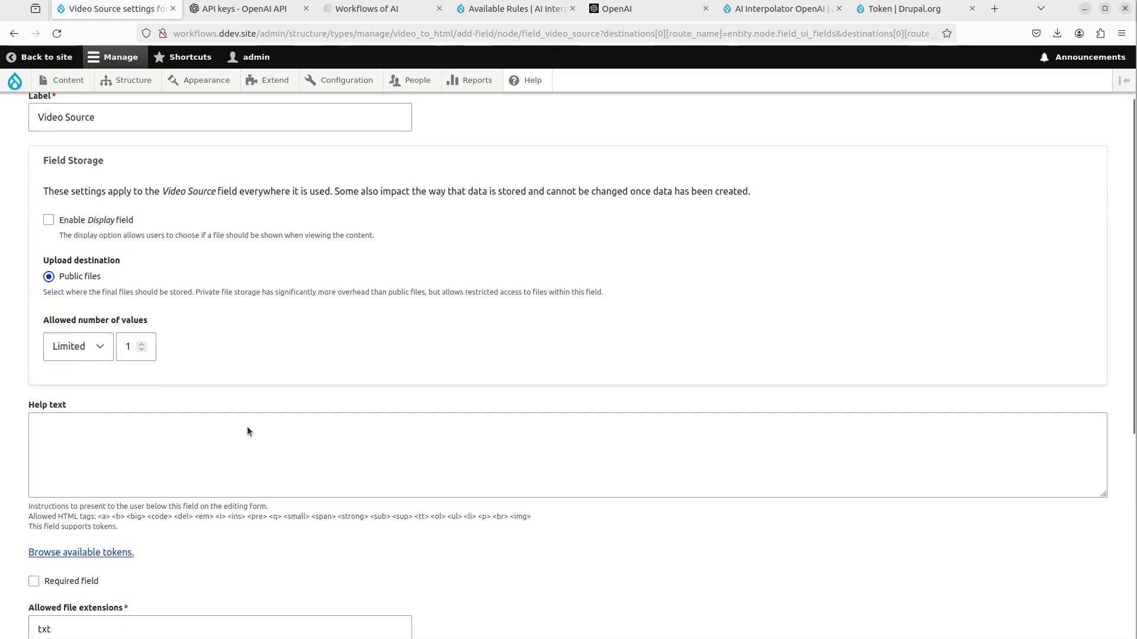
{"action": "scroll", "coordinate": [247, 431], "scroll_direction": "down", "scroll_amount": 1}
{"action": "double_click", "coordinate": [29, 571]}
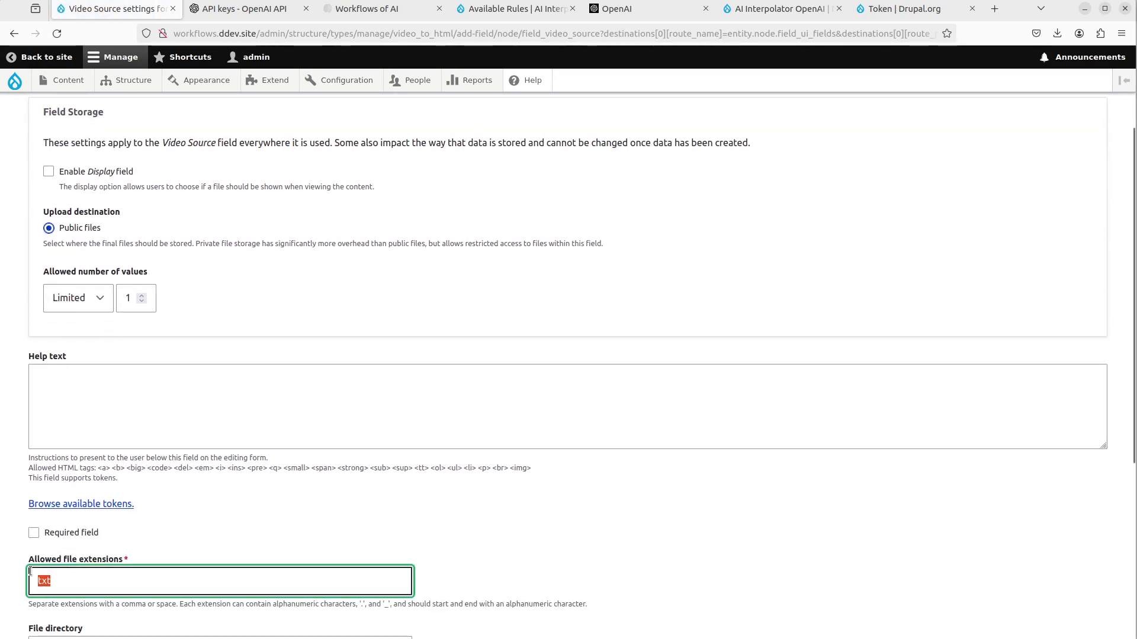
{"action": "type", "text": "mp4"}
{"action": "scroll", "coordinate": [302, 489], "scroll_direction": "down", "scroll_amount": 1}
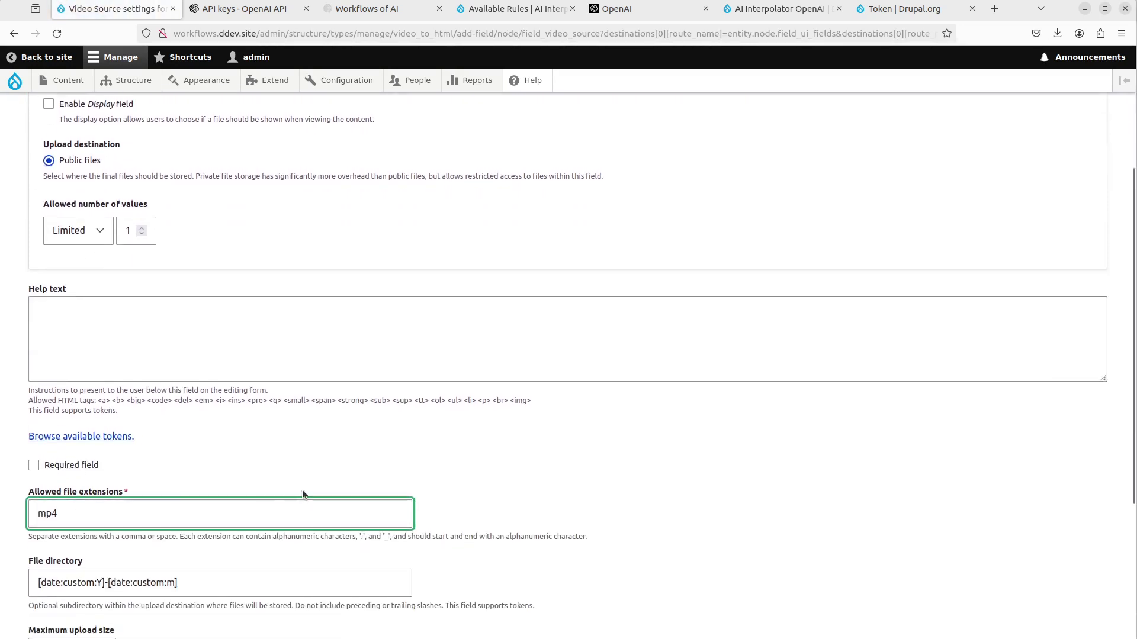
{"action": "scroll", "coordinate": [254, 471], "scroll_direction": "down", "scroll_amount": 2}
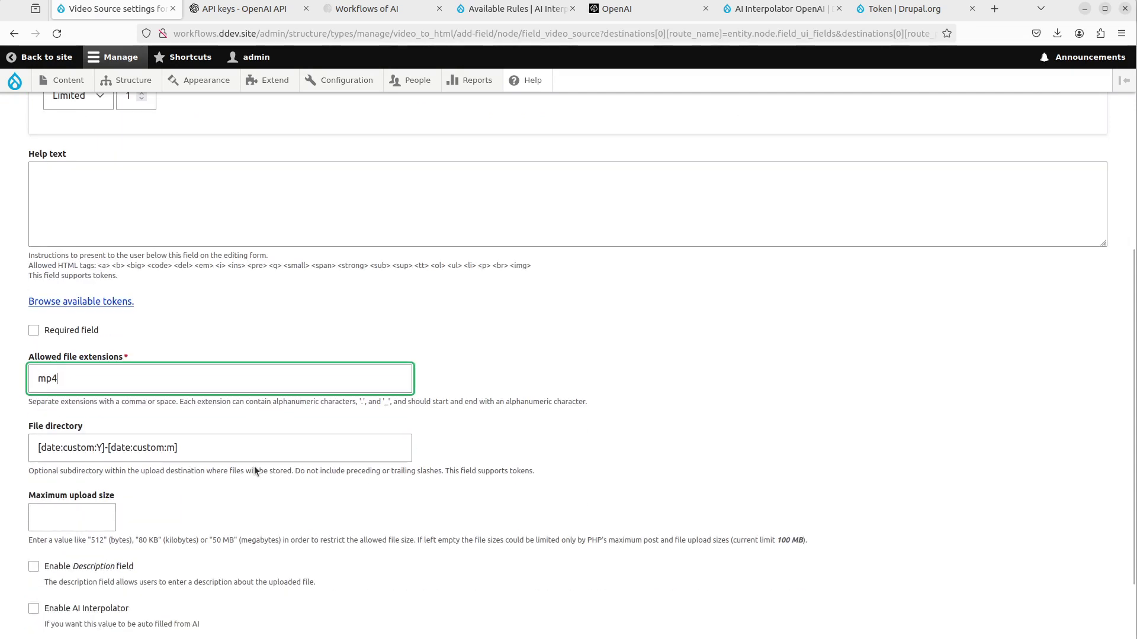
{"action": "scroll", "coordinate": [254, 457], "scroll_direction": "down", "scroll_amount": 2}
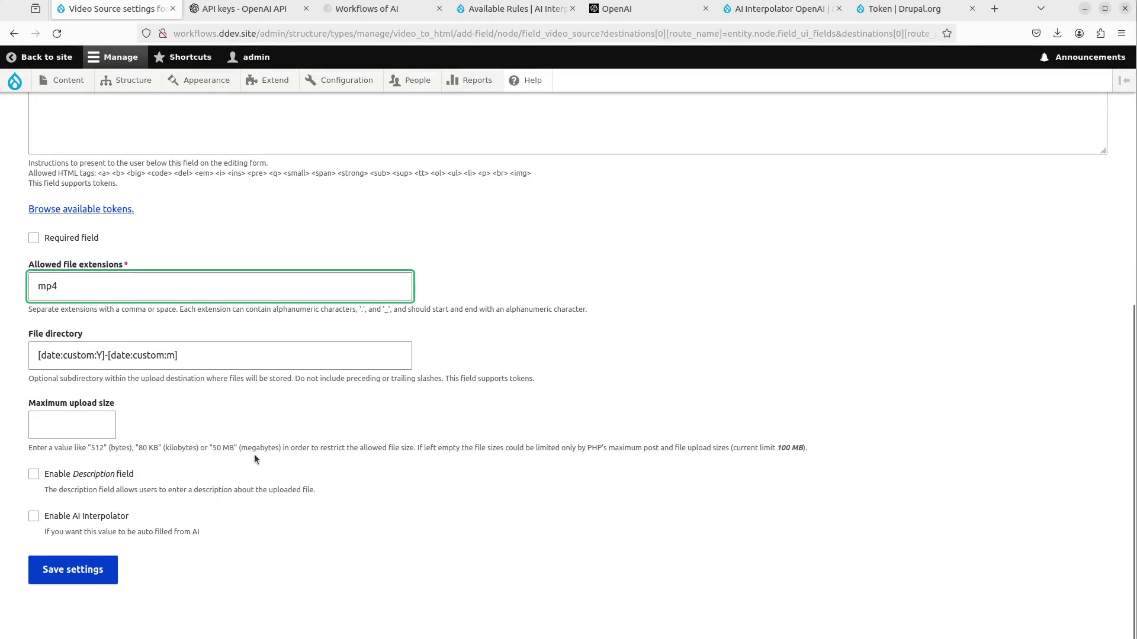
{"action": "scroll", "coordinate": [254, 453], "scroll_direction": "up", "scroll_amount": 1}
{"action": "scroll", "coordinate": [254, 454], "scroll_direction": "down", "scroll_amount": 1}
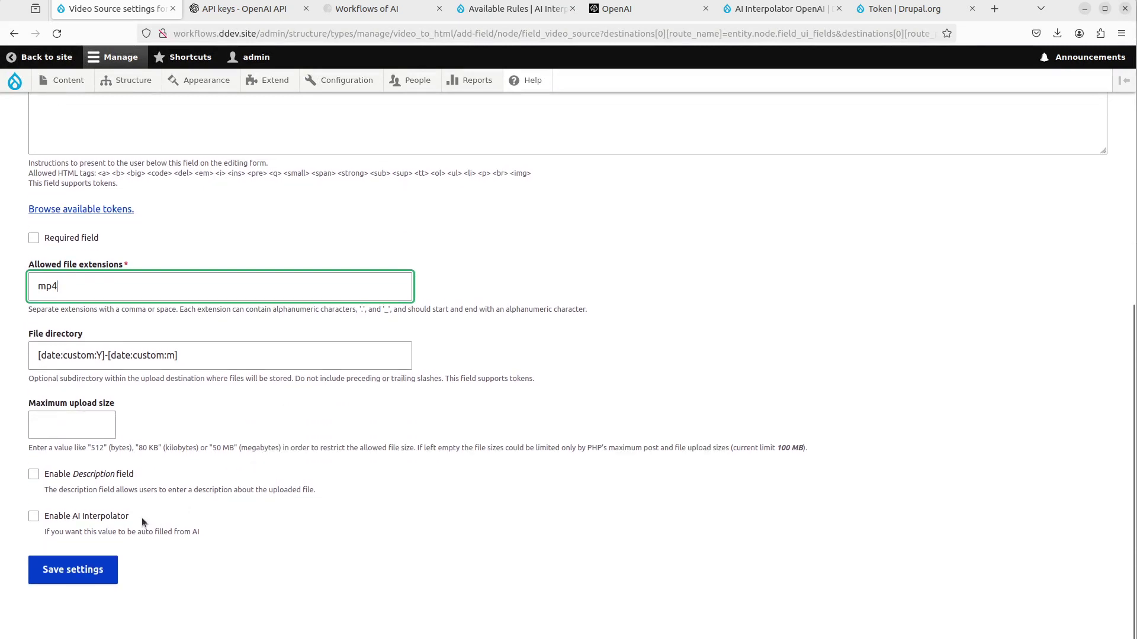
{"action": "left_click", "coordinate": [109, 564]}
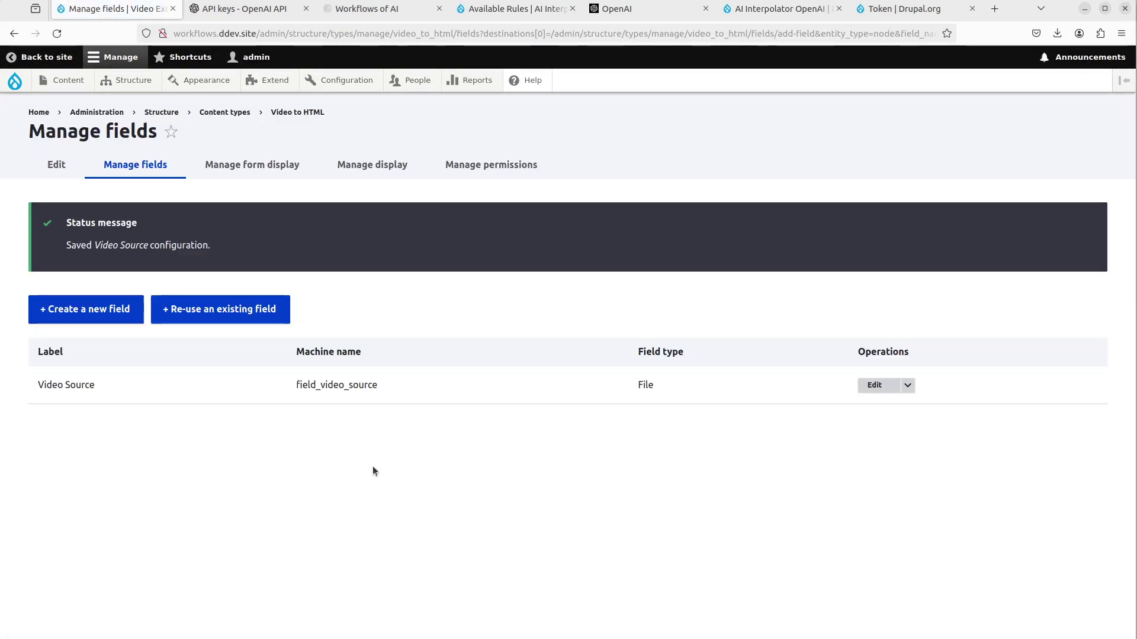
- Add a required Text (plain, long) field labelled 'Prompt to generate HTML'
{"action": "left_click", "coordinate": [101, 309]}
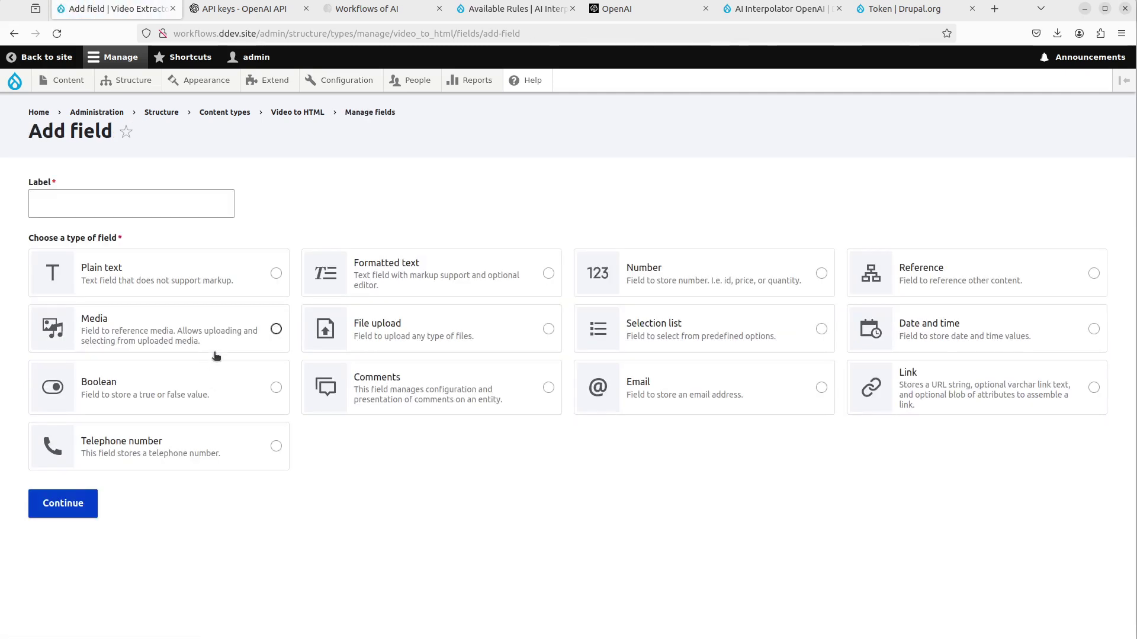
{"action": "left_click", "coordinate": [236, 278]}
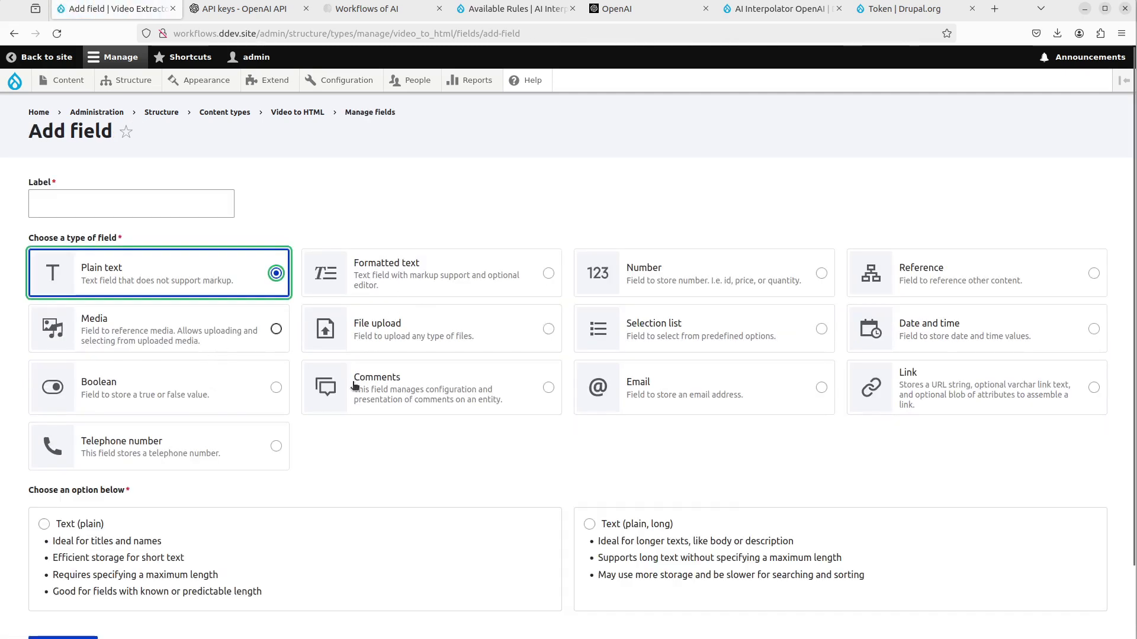
{"action": "left_click", "coordinate": [669, 536]}
{"action": "left_click", "coordinate": [135, 202]}
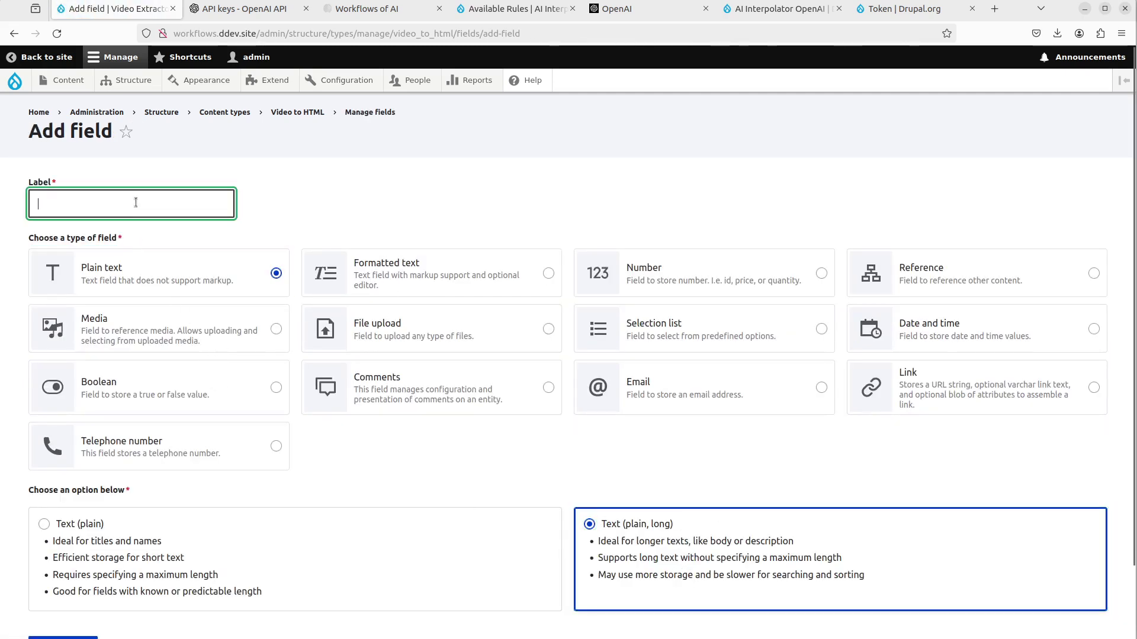
{"action": "type", "text": "Pr"}
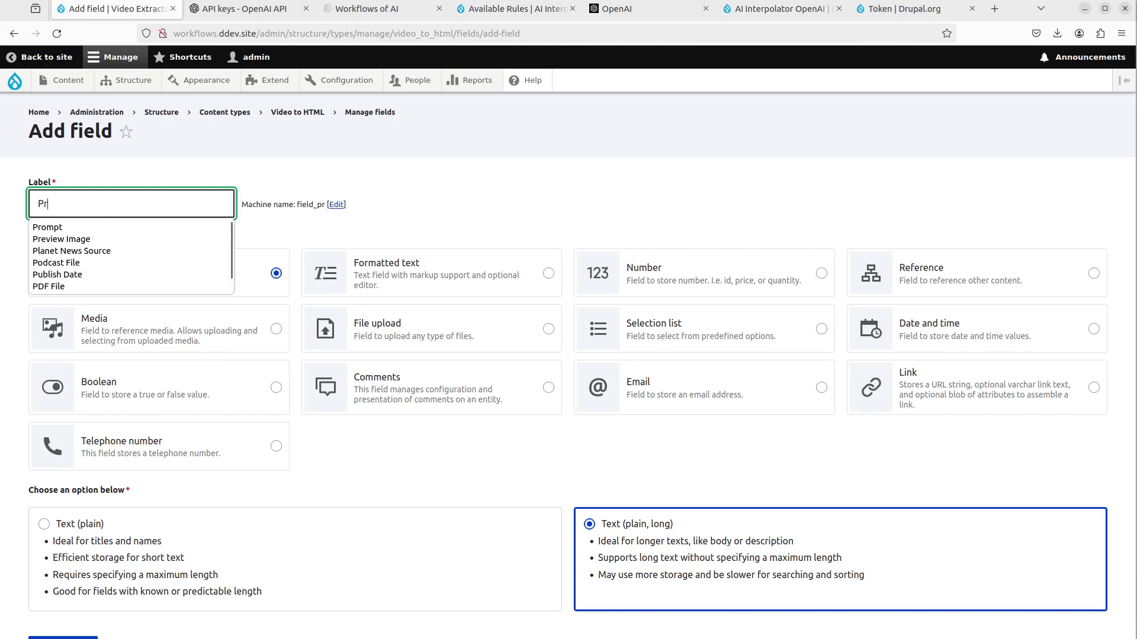
{"action": "type", "text": "ompt to generate HTML"}
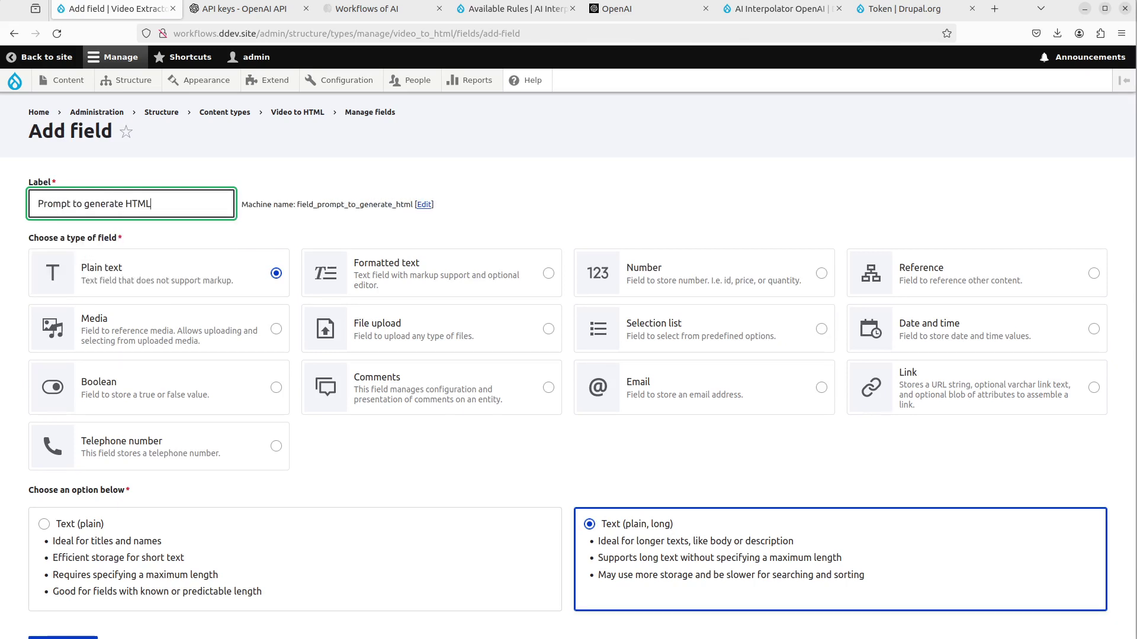
{"action": "scroll", "coordinate": [57, 409], "scroll_direction": "down", "scroll_amount": 3}
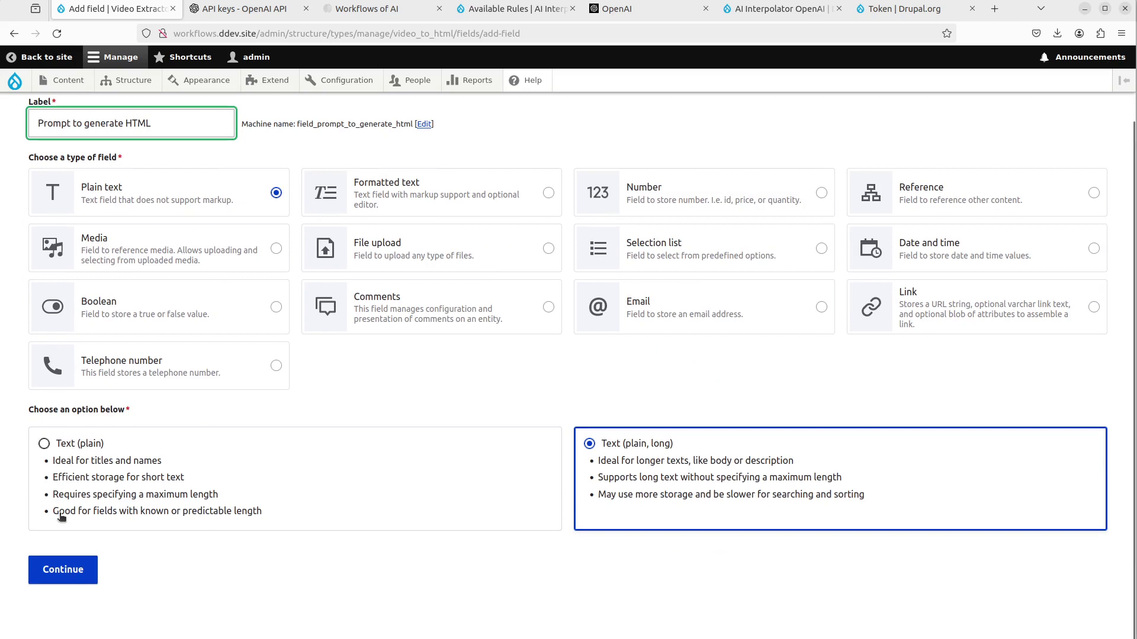
{"action": "left_click", "coordinate": [77, 567]}
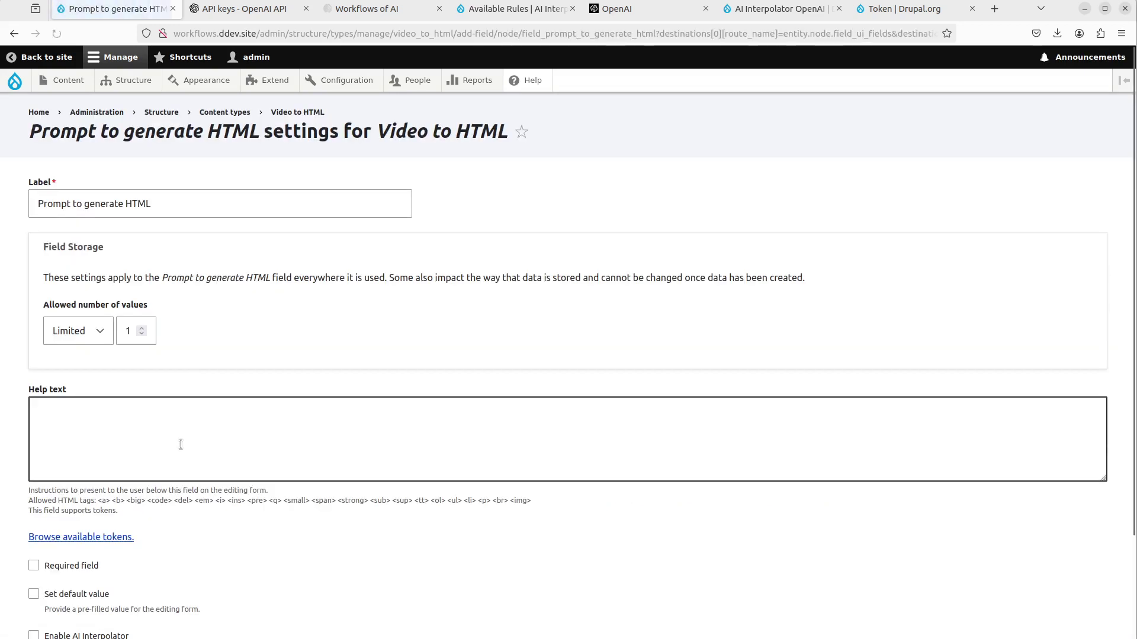
{"action": "scroll", "coordinate": [181, 444], "scroll_direction": "down", "scroll_amount": 3}
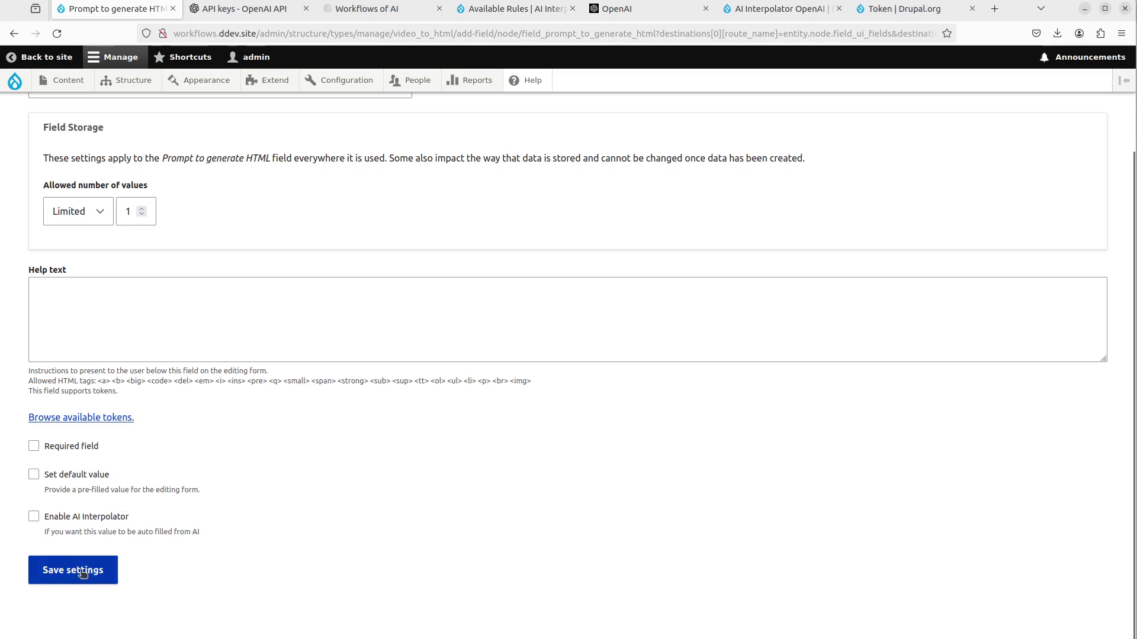
{"action": "left_click", "coordinate": [89, 447]}
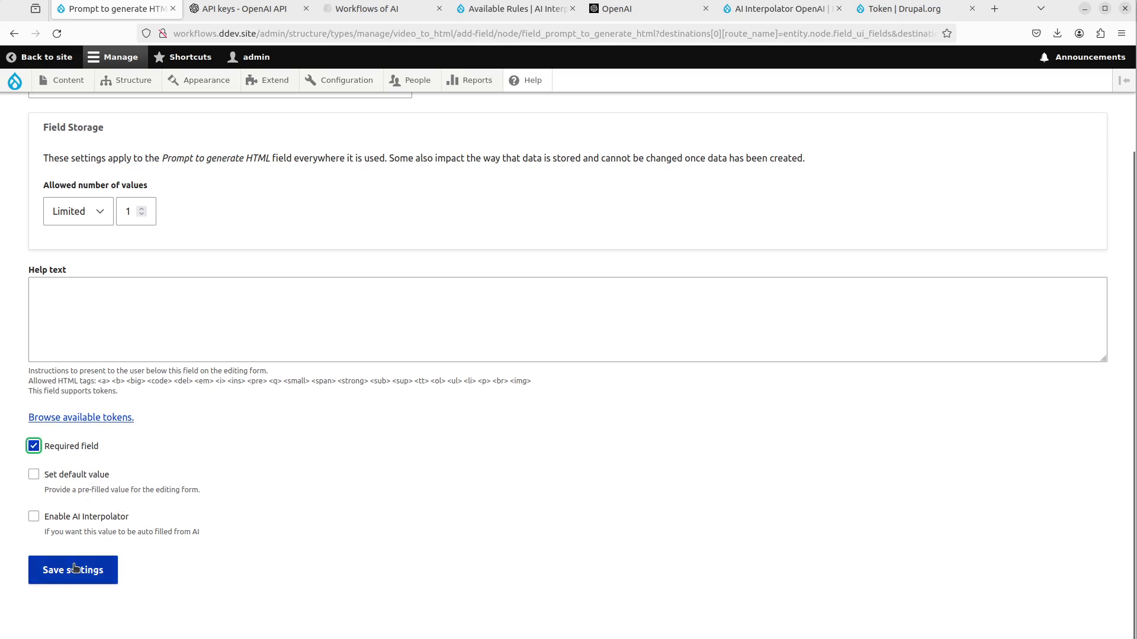
{"action": "left_click", "coordinate": [74, 572]}
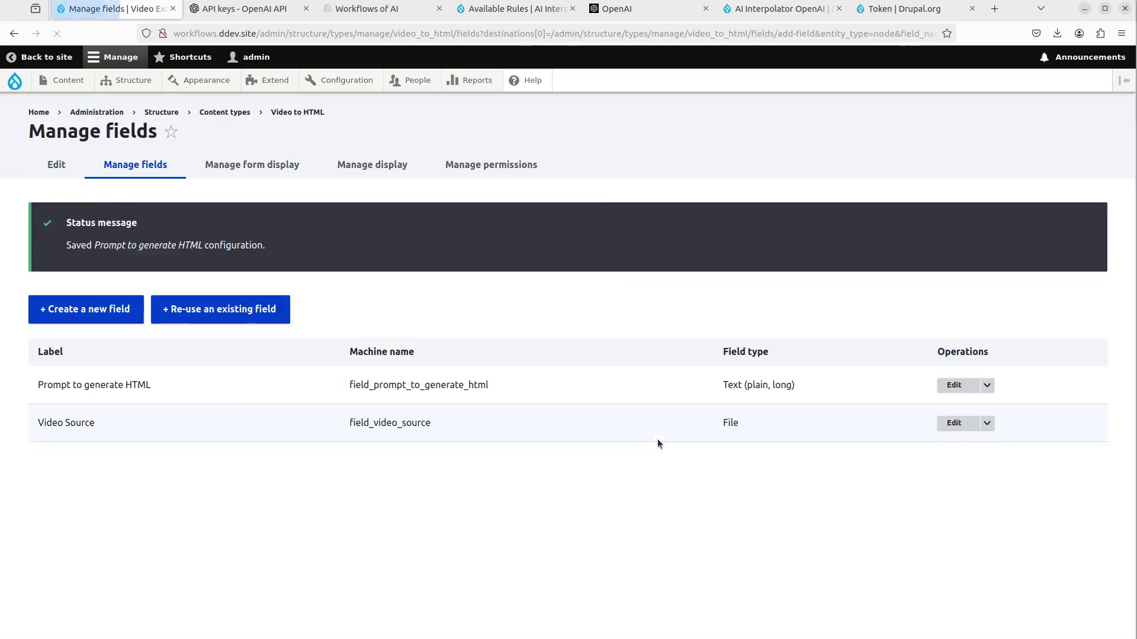
- Mark the Video Source field as required and save it
{"action": "left_click", "coordinate": [949, 423]}
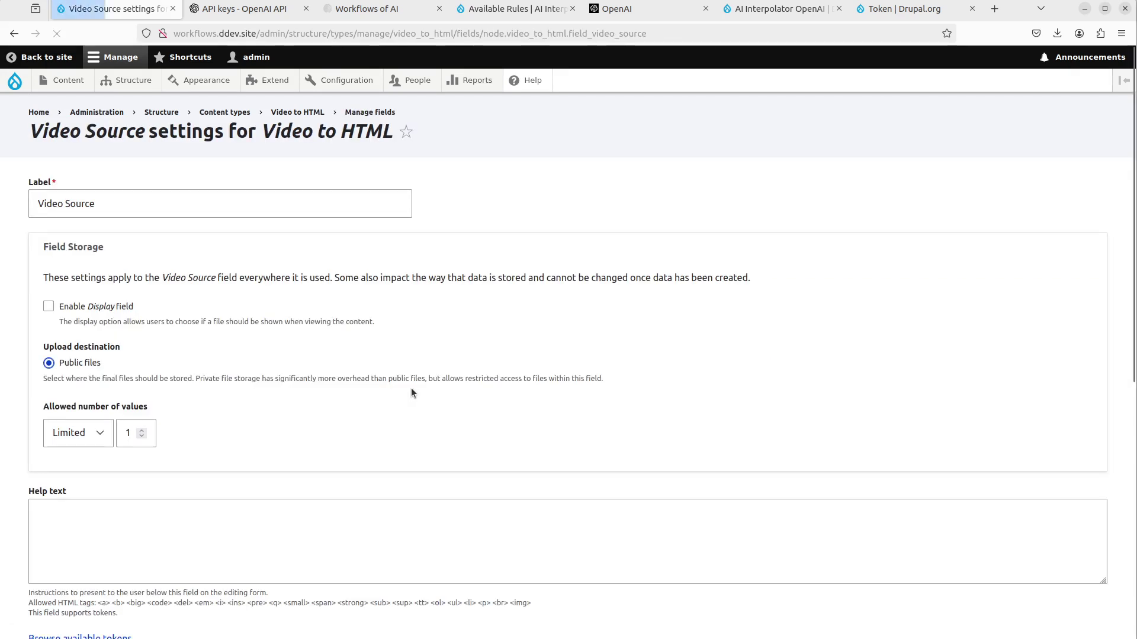
{"action": "scroll", "coordinate": [411, 389], "scroll_direction": "down", "scroll_amount": 3}
{"action": "left_click", "coordinate": [67, 461]}
{"action": "scroll", "coordinate": [66, 461], "scroll_direction": "down", "scroll_amount": 4}
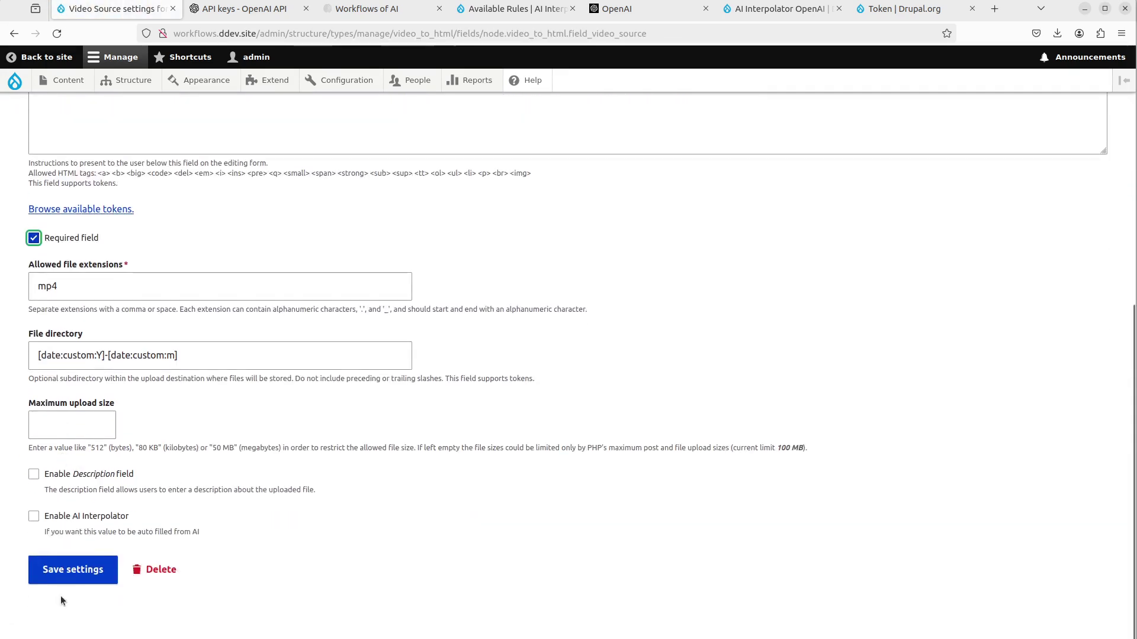
{"action": "left_click", "coordinate": [77, 572]}
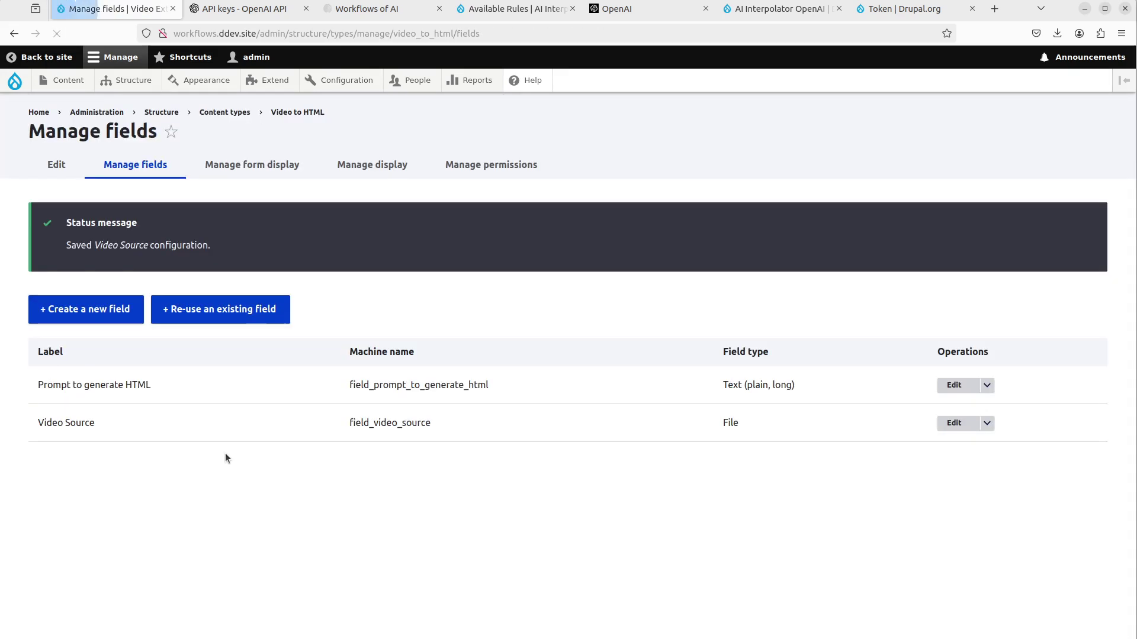
- Create a Text (formatted, long) field labelled 'Full Page HTML' and continue to its settings
{"action": "left_click", "coordinate": [101, 310]}
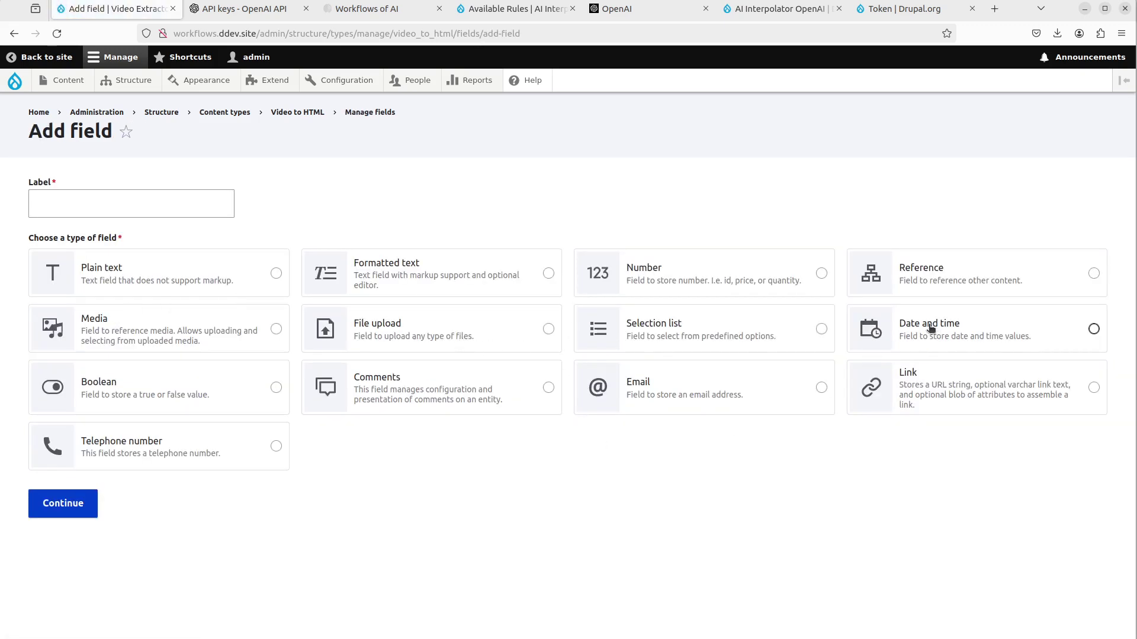
{"action": "left_click", "coordinate": [419, 274]}
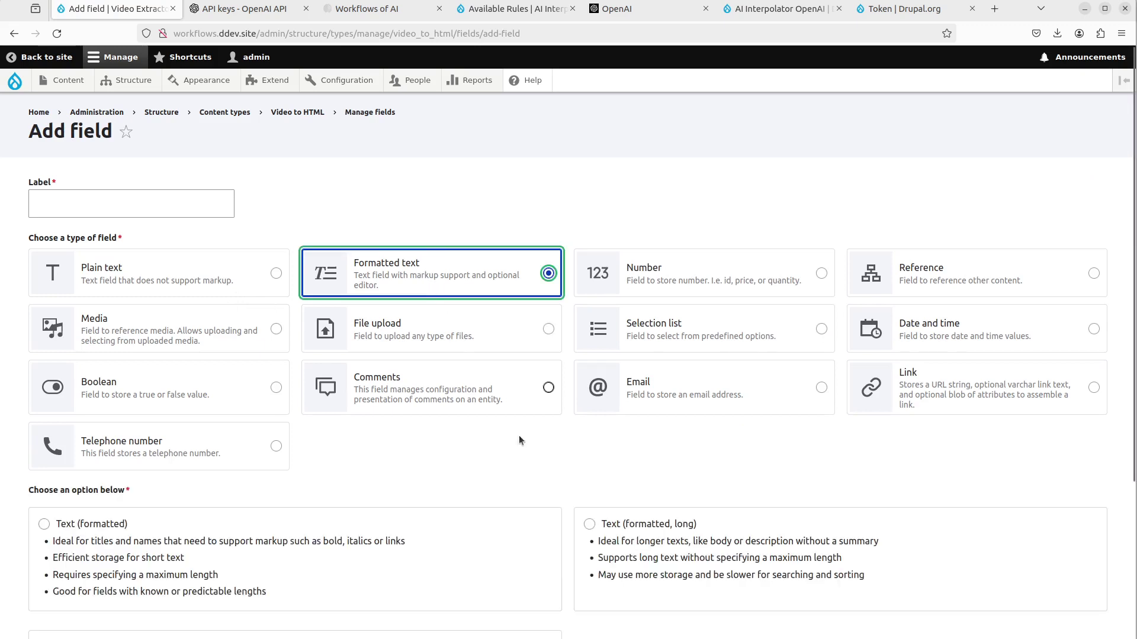
{"action": "scroll", "coordinate": [518, 440], "scroll_direction": "down", "scroll_amount": 1}
{"action": "left_click", "coordinate": [636, 572]}
{"action": "scroll", "coordinate": [663, 435], "scroll_direction": "up", "scroll_amount": 1}
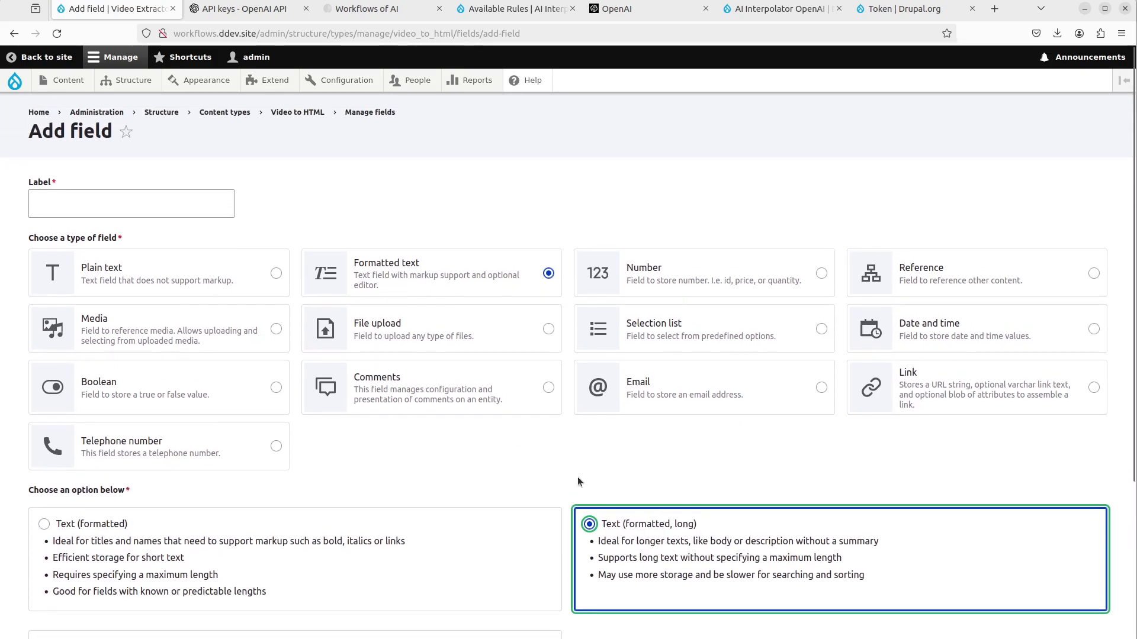
{"action": "left_click", "coordinate": [100, 213]}
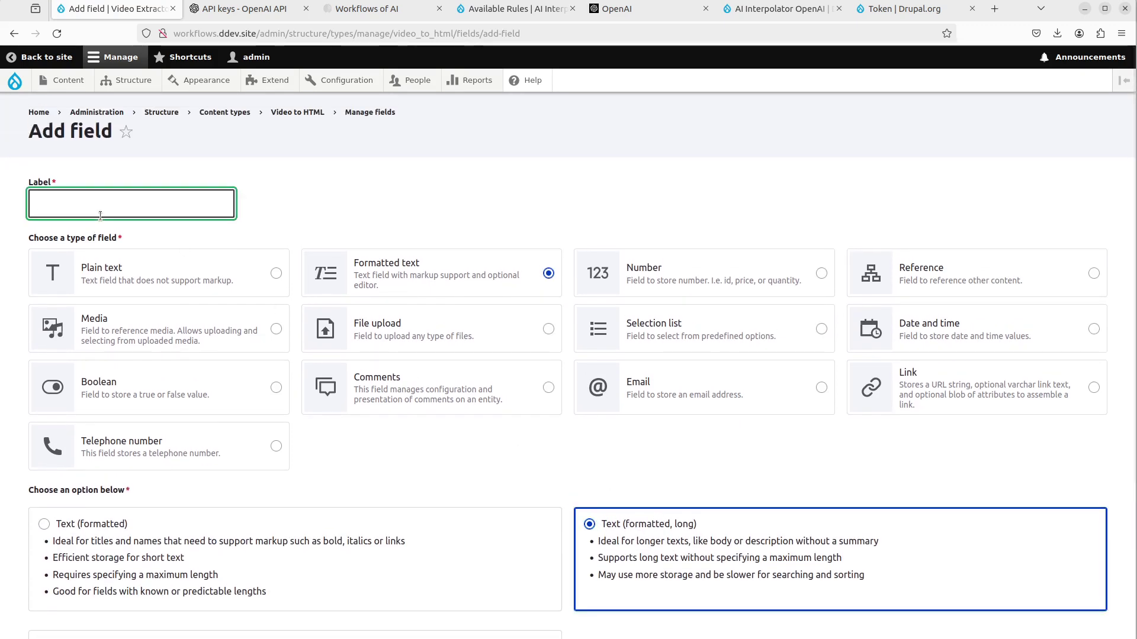
{"action": "type", "text": "F"}
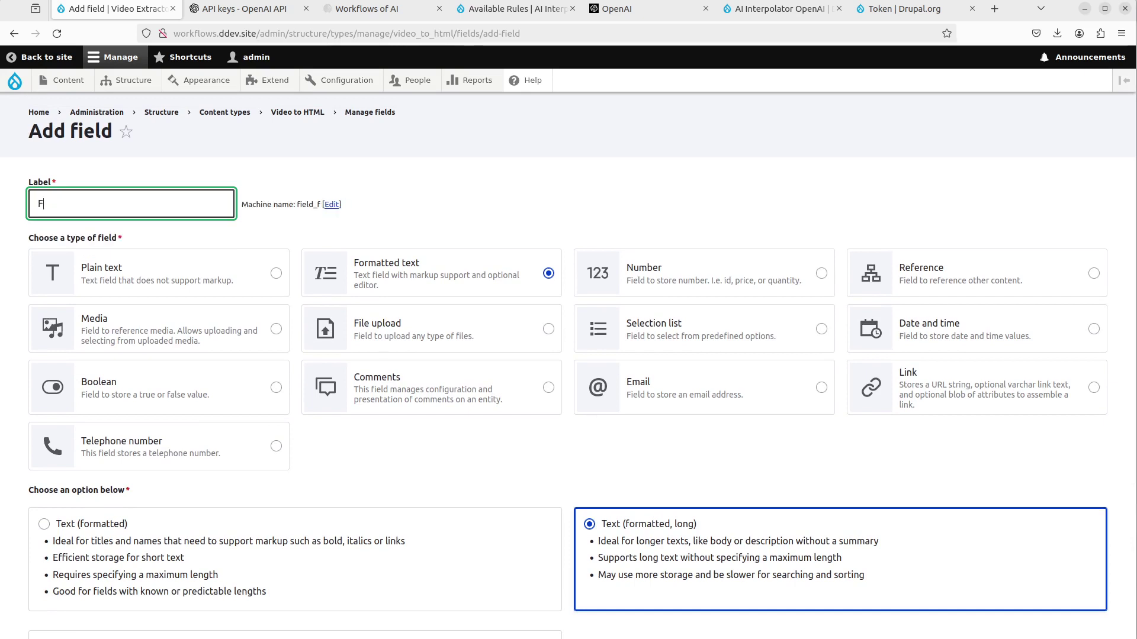
{"action": "type", "text": "ull Page HTML"}
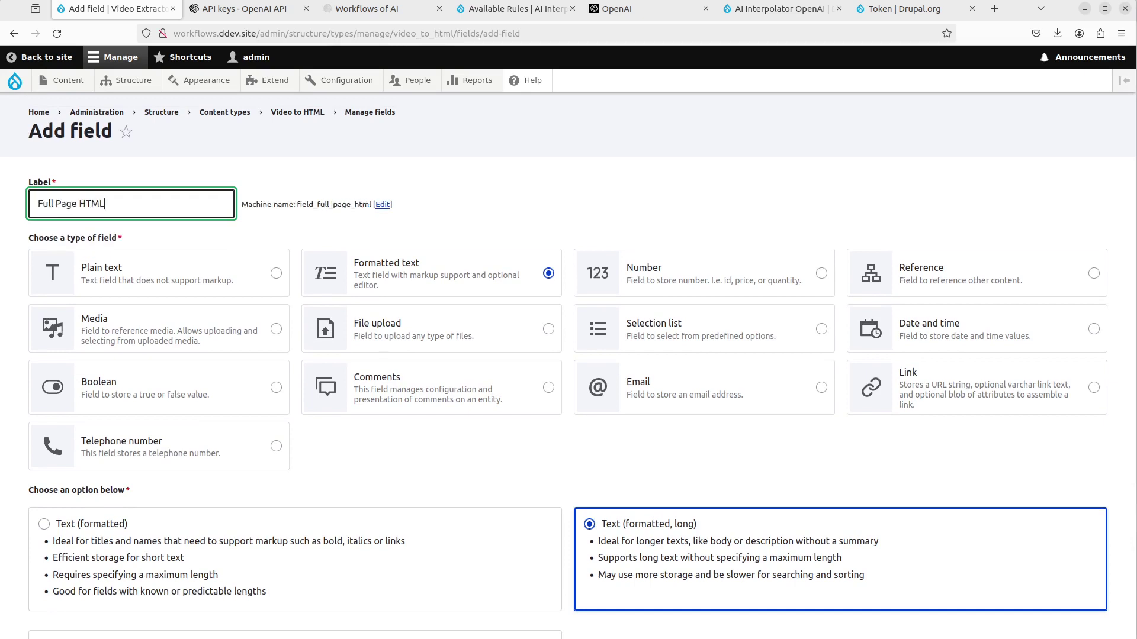
{"action": "scroll", "coordinate": [26, 467], "scroll_direction": "down", "scroll_amount": 3}
{"action": "left_click", "coordinate": [83, 577]}
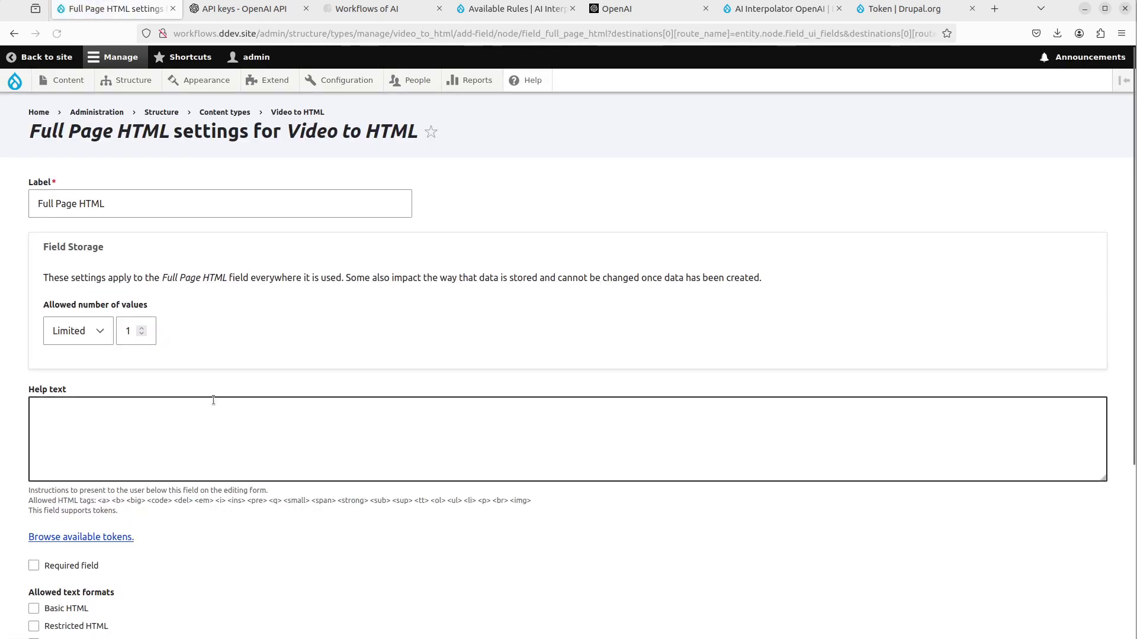
- Tick Full HTML as the only allowed text format for Full Page HTML
{"action": "scroll", "coordinate": [211, 364], "scroll_direction": "down", "scroll_amount": 2}
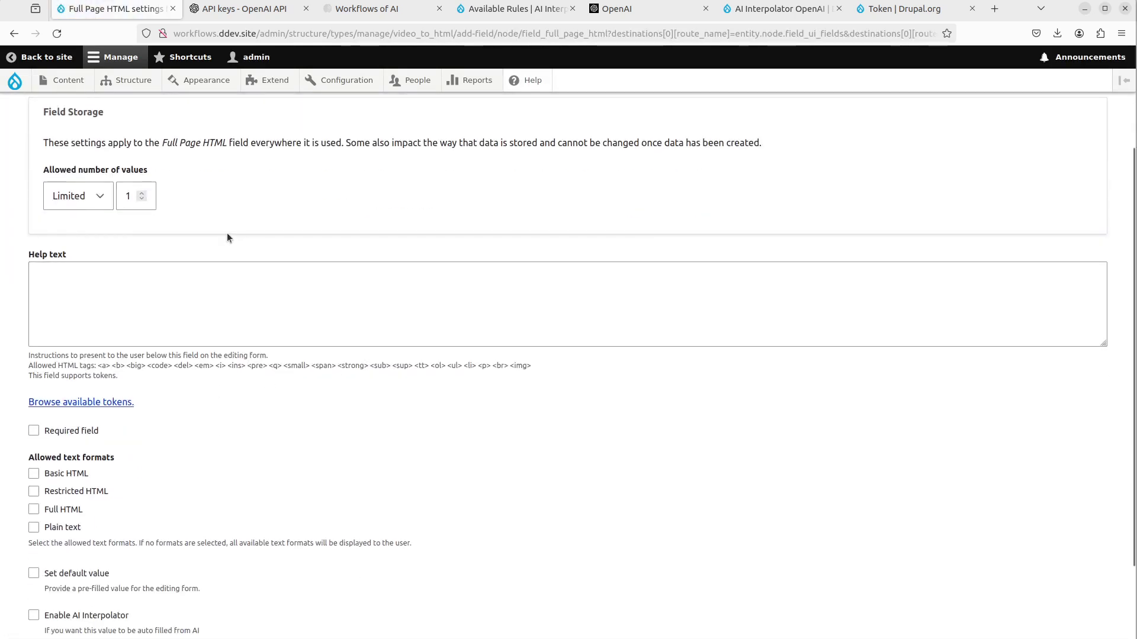
{"action": "scroll", "coordinate": [222, 286], "scroll_direction": "down", "scroll_amount": 2}
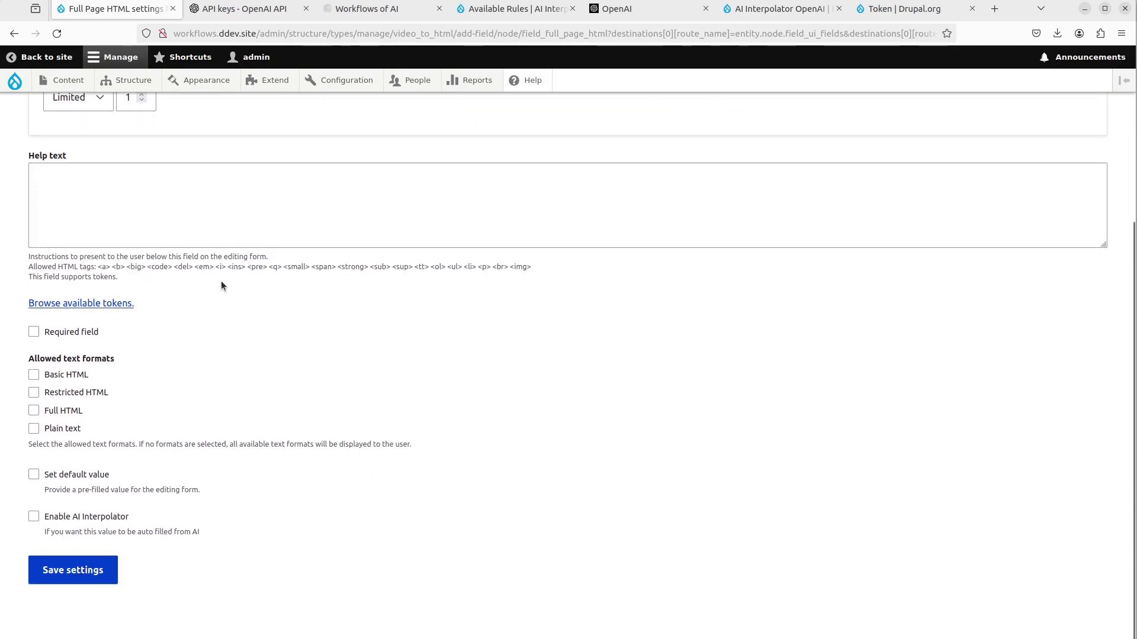
{"action": "left_click", "coordinate": [59, 412]}
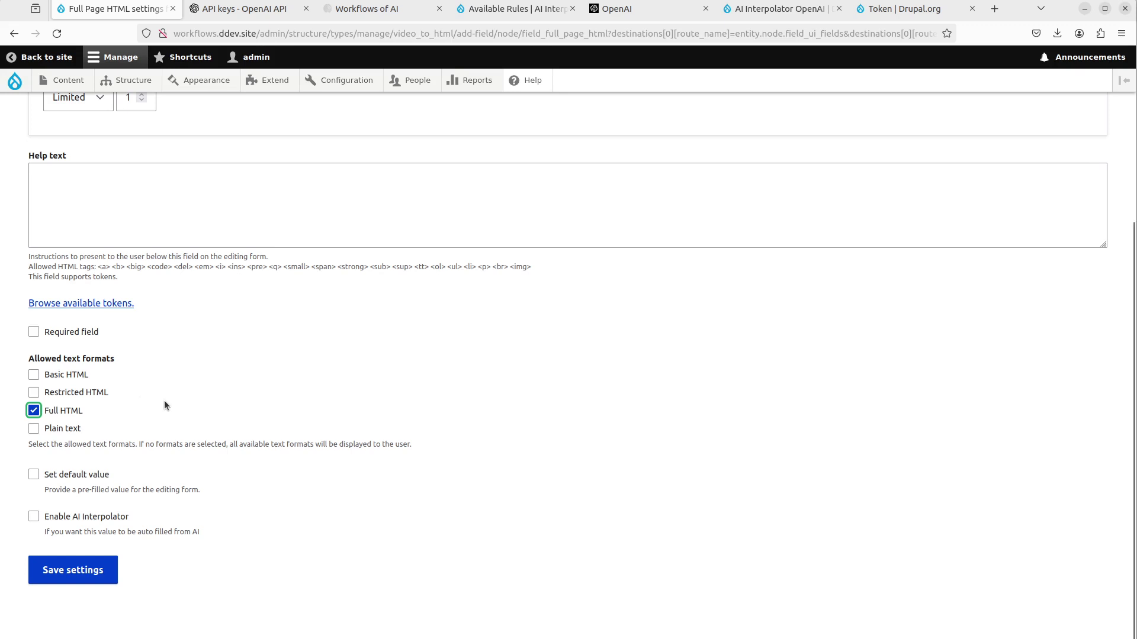
- Enable AI Interpolator and choose the OpenAI Video To HTML (Experimental) rule
{"action": "left_click", "coordinate": [91, 520]}
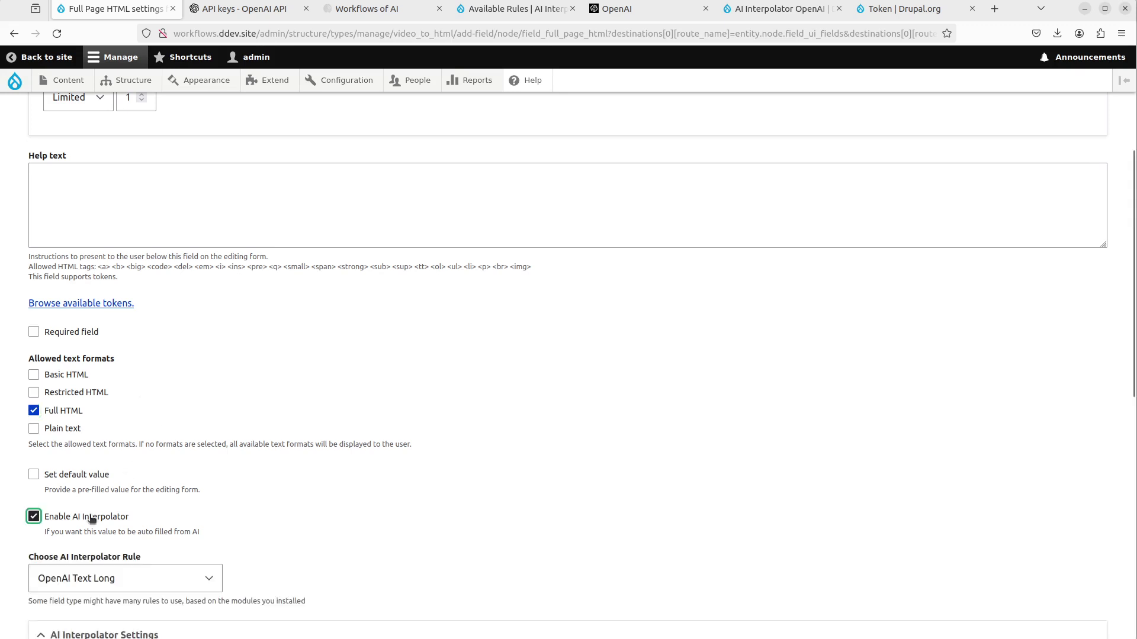
{"action": "scroll", "coordinate": [408, 317], "scroll_direction": "down", "scroll_amount": 5}
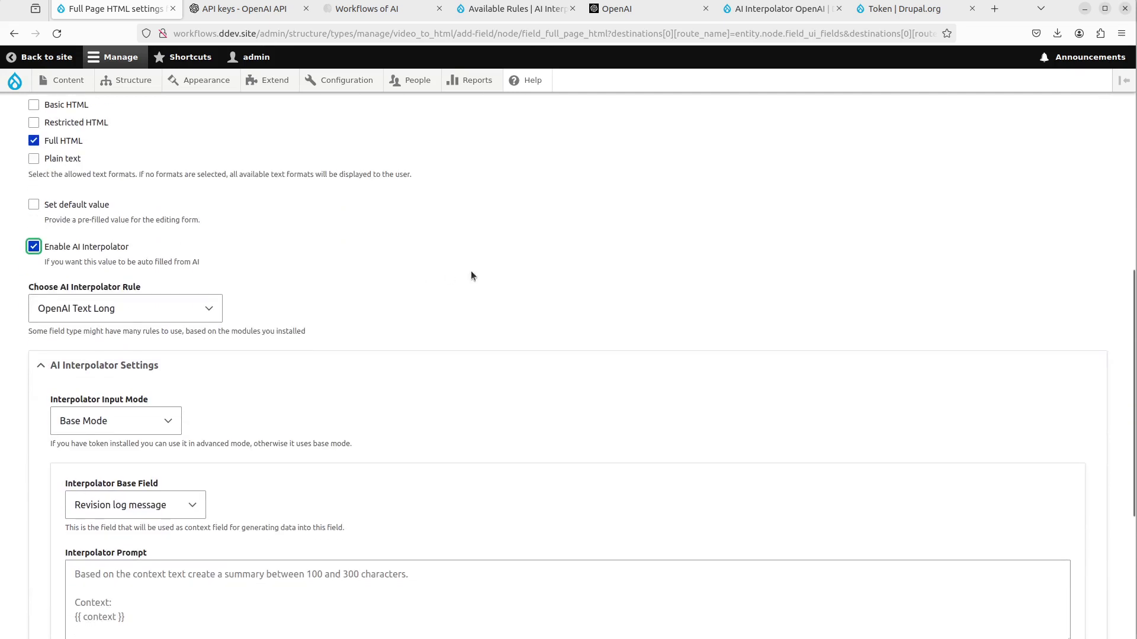
{"action": "left_click", "coordinate": [189, 318]}
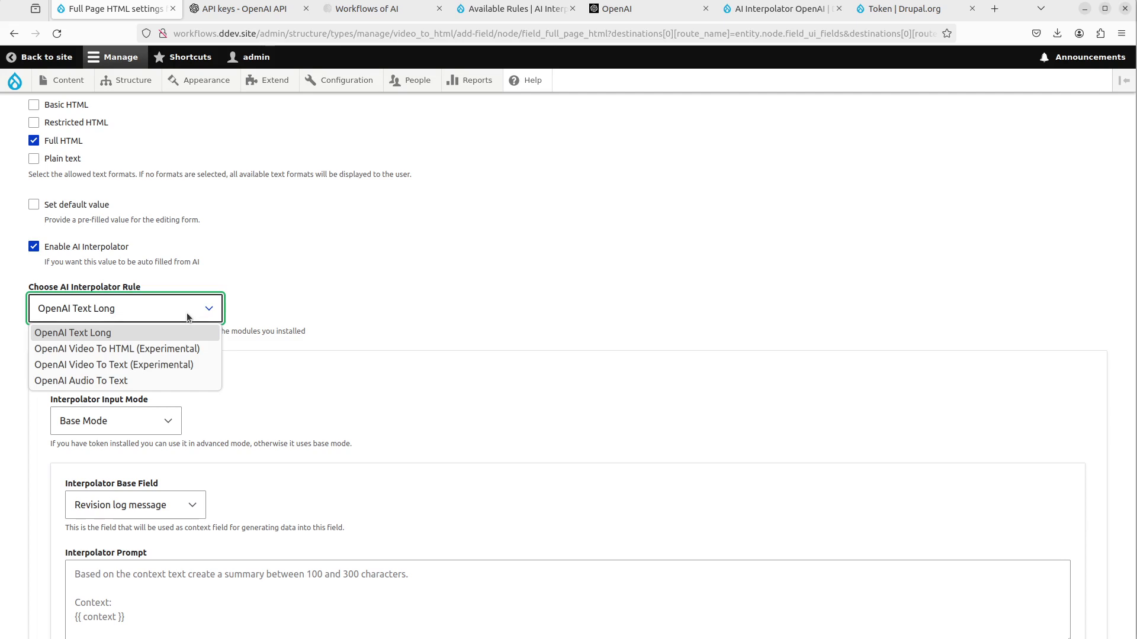
{"action": "left_click", "coordinate": [97, 348]}
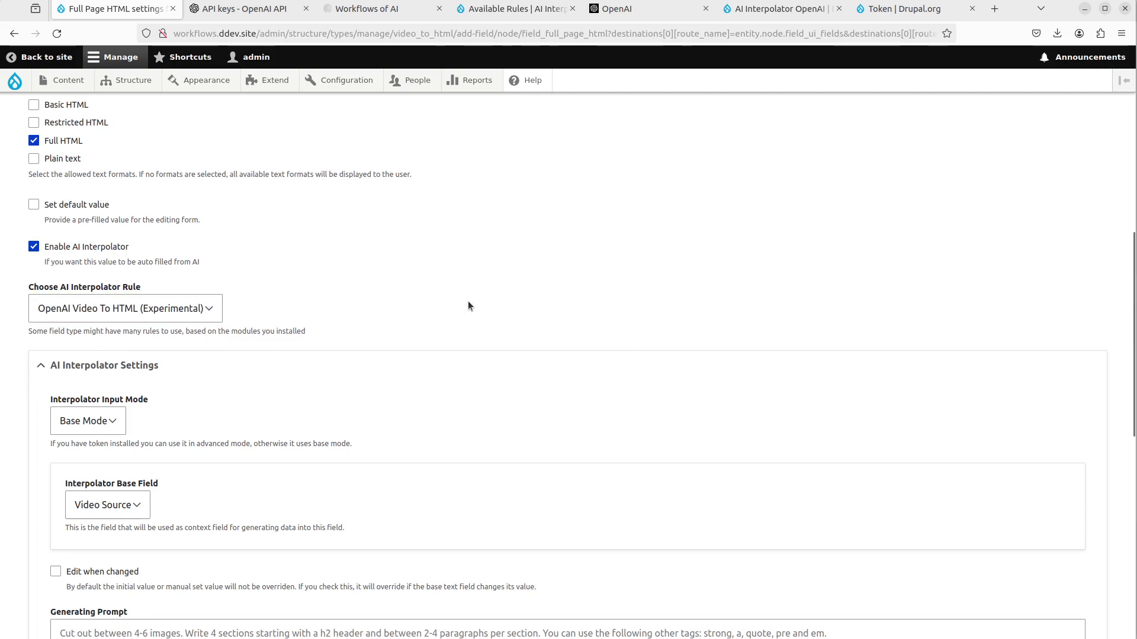
- Keep Video Source as the base field and place the cursor in Generating Prompt
{"action": "scroll", "coordinate": [468, 306], "scroll_direction": "down", "scroll_amount": 3}
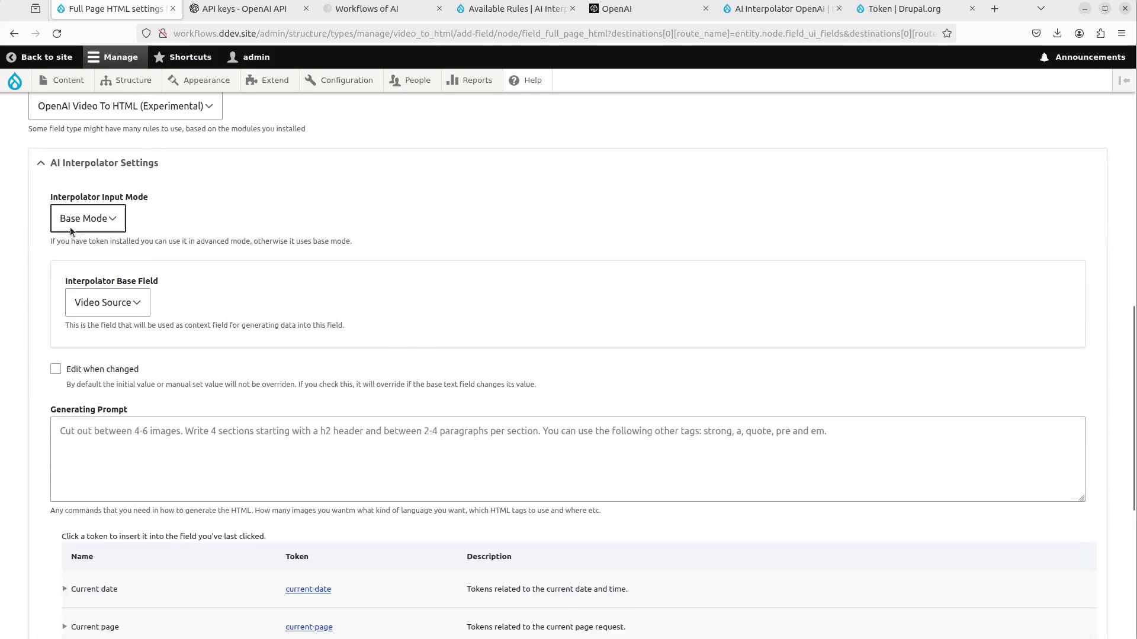
{"action": "left_click", "coordinate": [89, 218]}
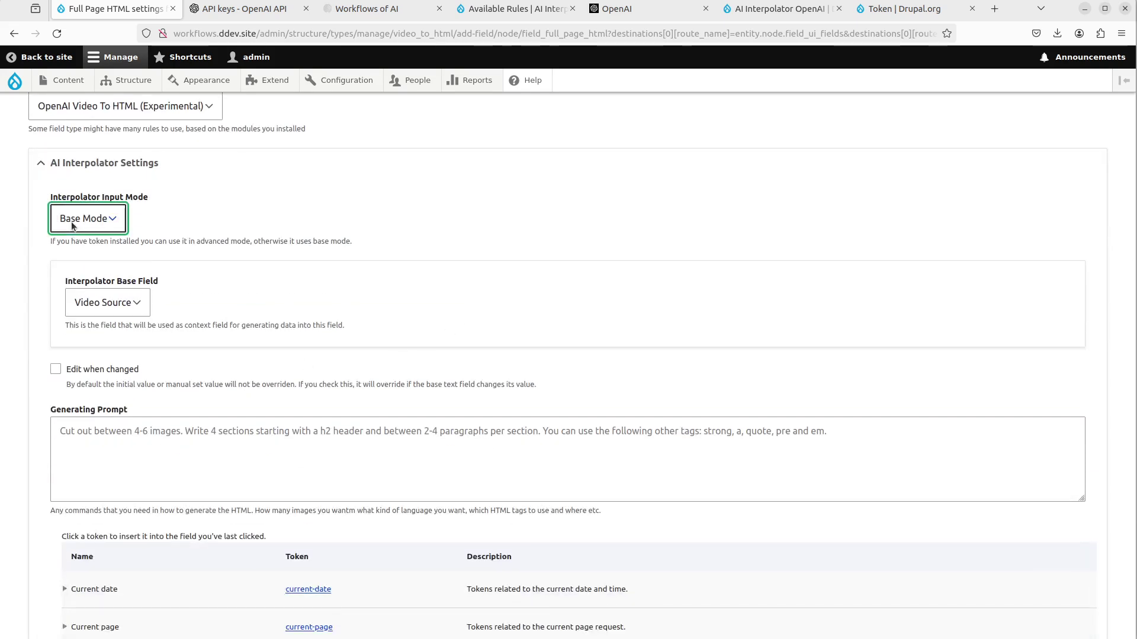
{"action": "left_click", "coordinate": [113, 311]}
{"action": "left_click", "coordinate": [113, 312]}
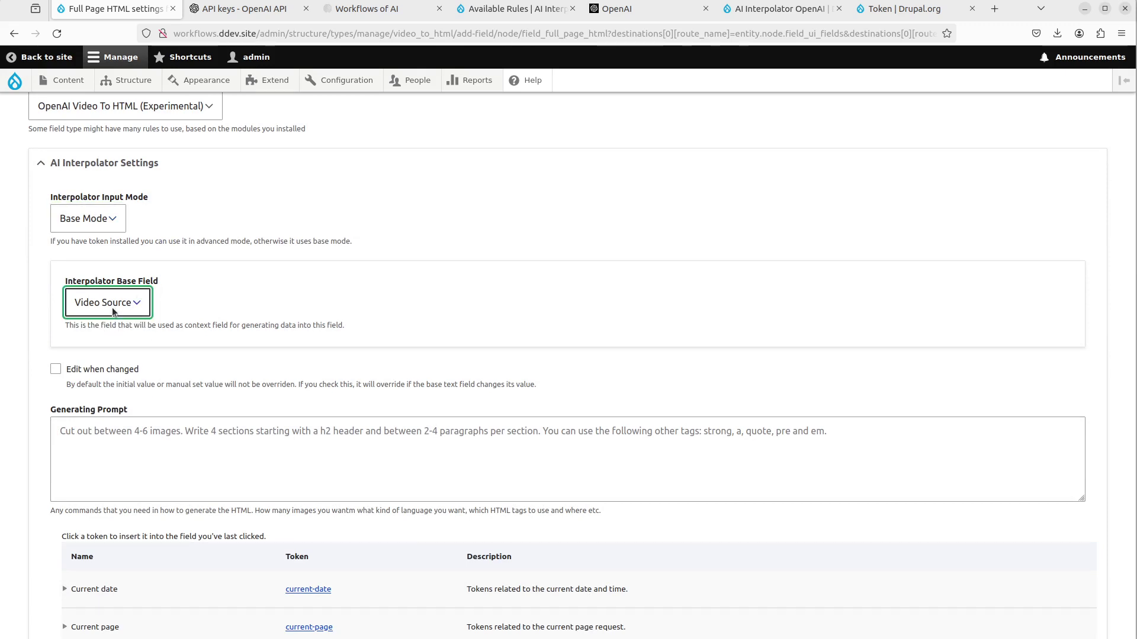
{"action": "left_click", "coordinate": [114, 312]}
{"action": "left_click", "coordinate": [113, 312]}
{"action": "left_click", "coordinate": [314, 444]}
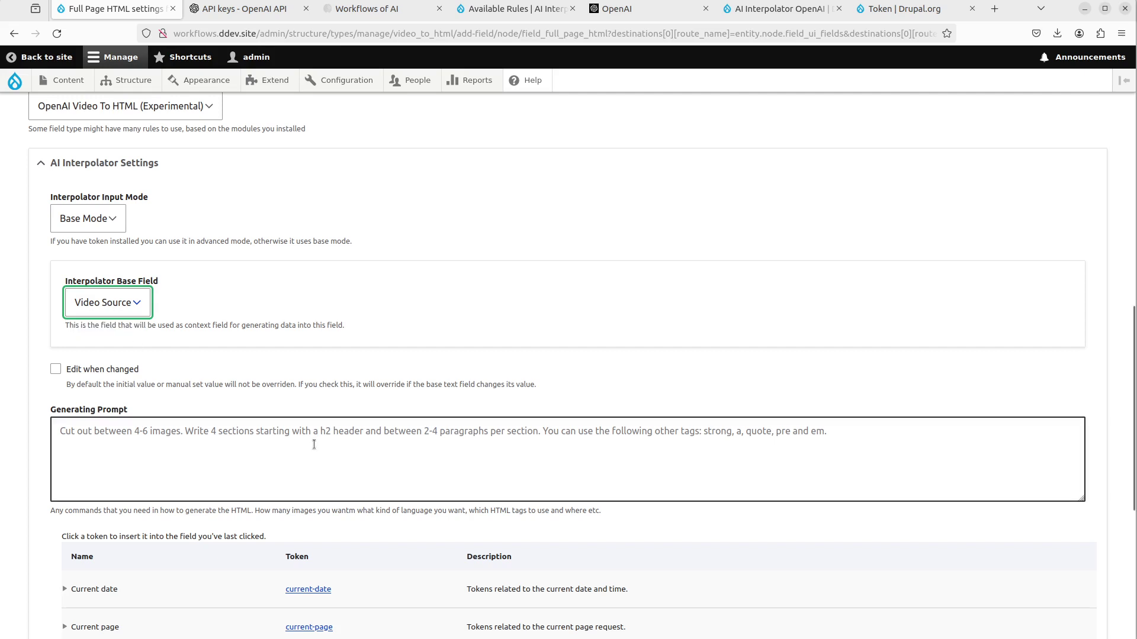
{"action": "left_click", "coordinate": [218, 452]}
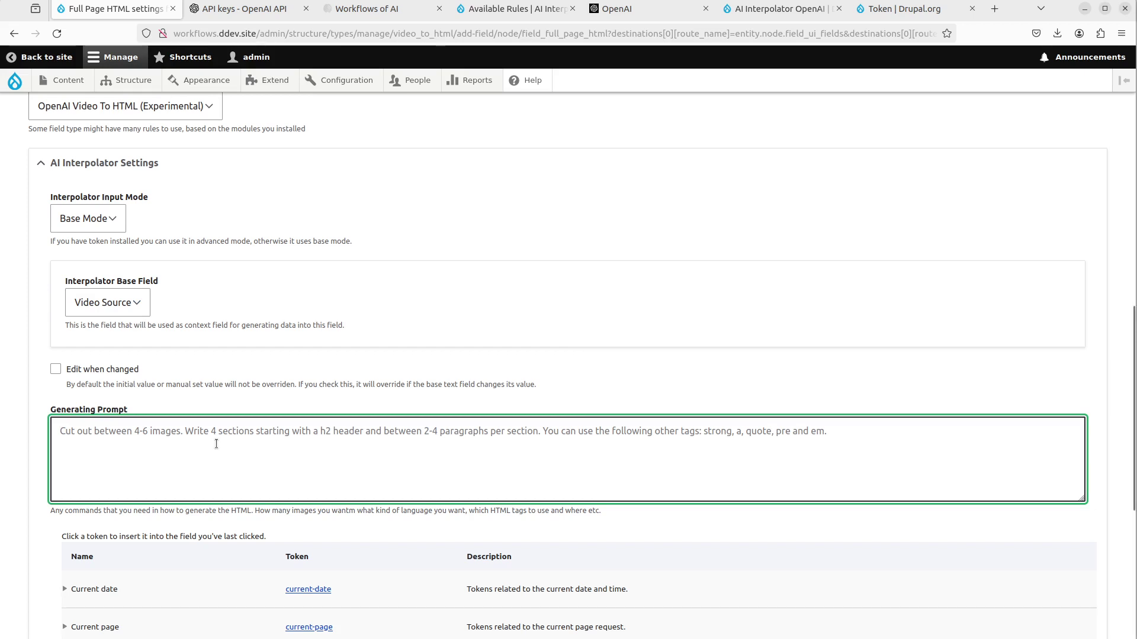
- Insert the [node:field_prompt_to_generate_html] token from the Nodes list into the Generating Prompt
{"action": "scroll", "coordinate": [216, 444], "scroll_direction": "down", "scroll_amount": 2}
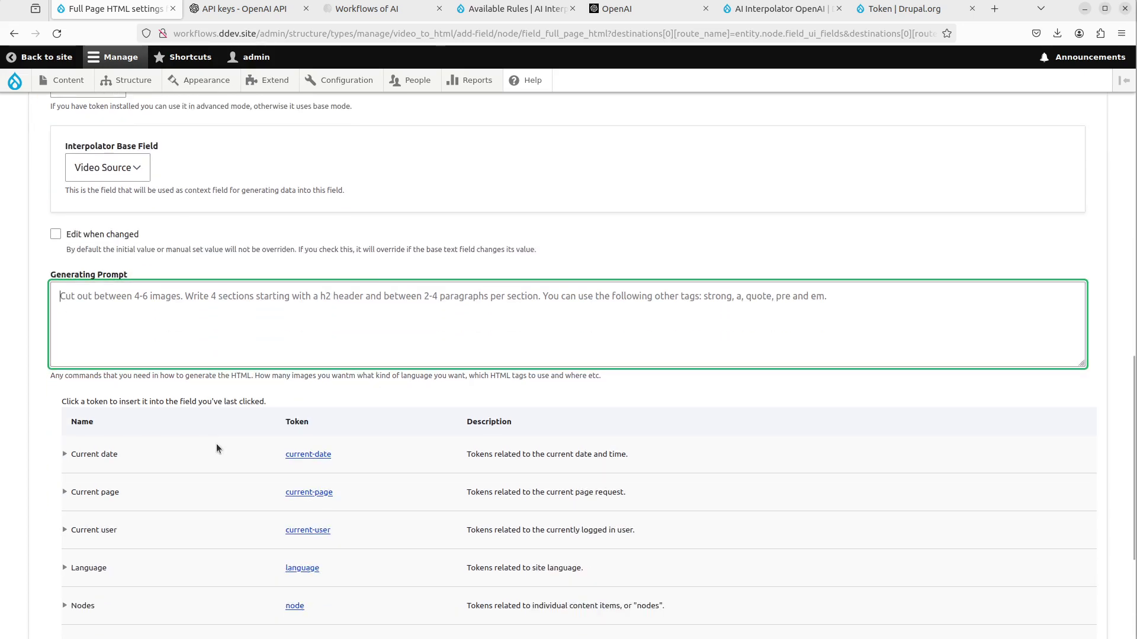
{"action": "scroll", "coordinate": [215, 443], "scroll_direction": "down", "scroll_amount": 1}
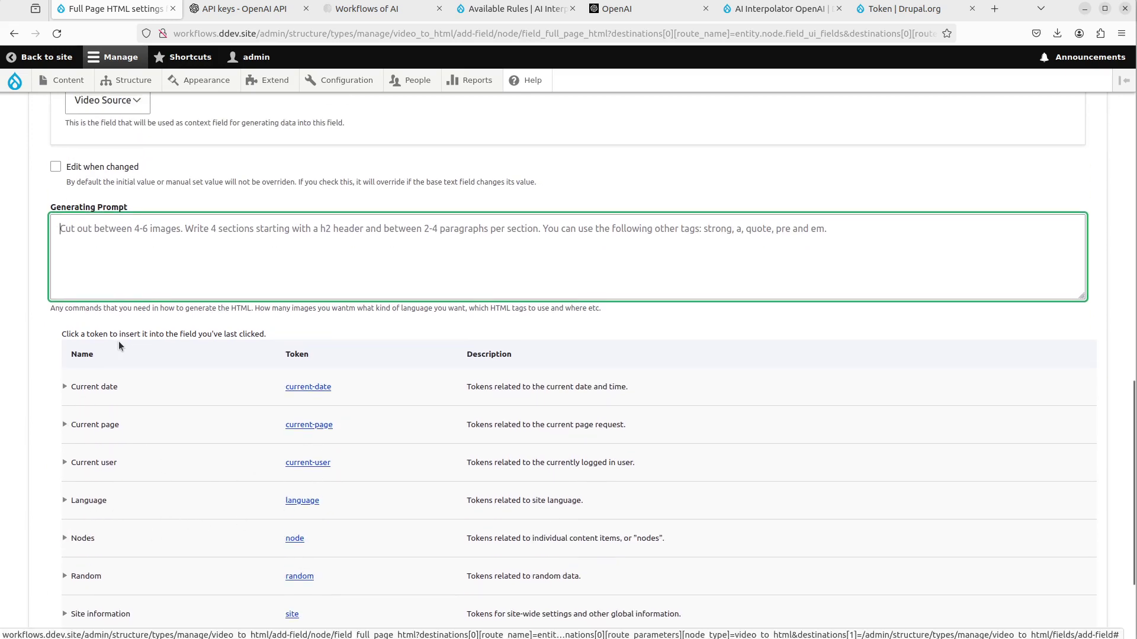
{"action": "left_click", "coordinate": [65, 538]}
{"action": "scroll", "coordinate": [127, 521], "scroll_direction": "down", "scroll_amount": 11}
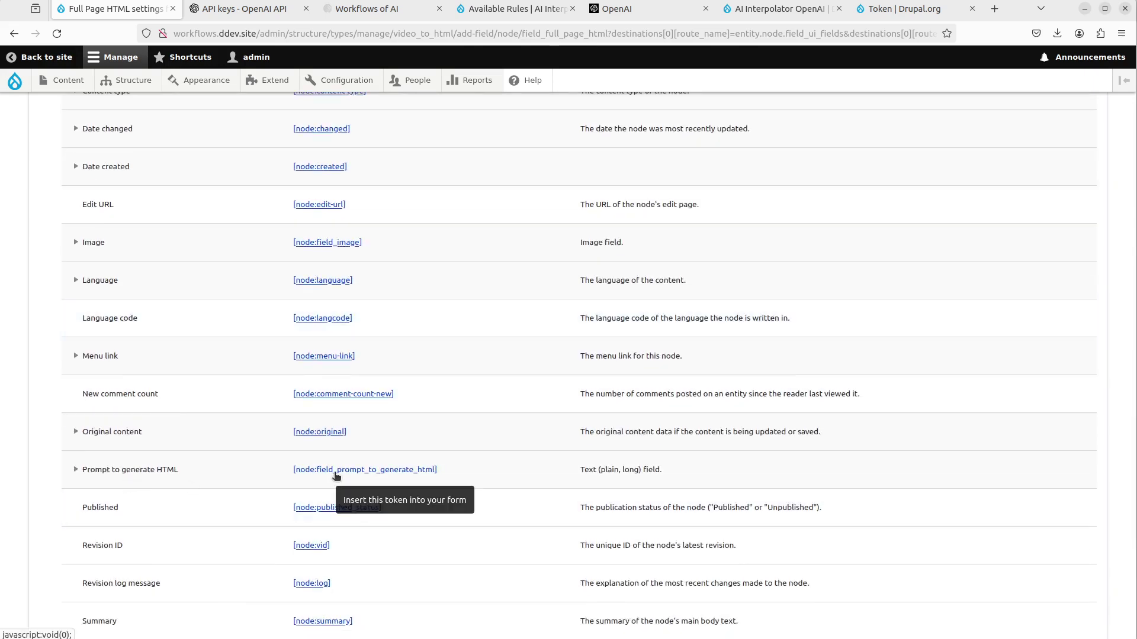
{"action": "left_click", "coordinate": [335, 475]}
{"action": "scroll", "coordinate": [275, 484], "scroll_direction": "up", "scroll_amount": 12}
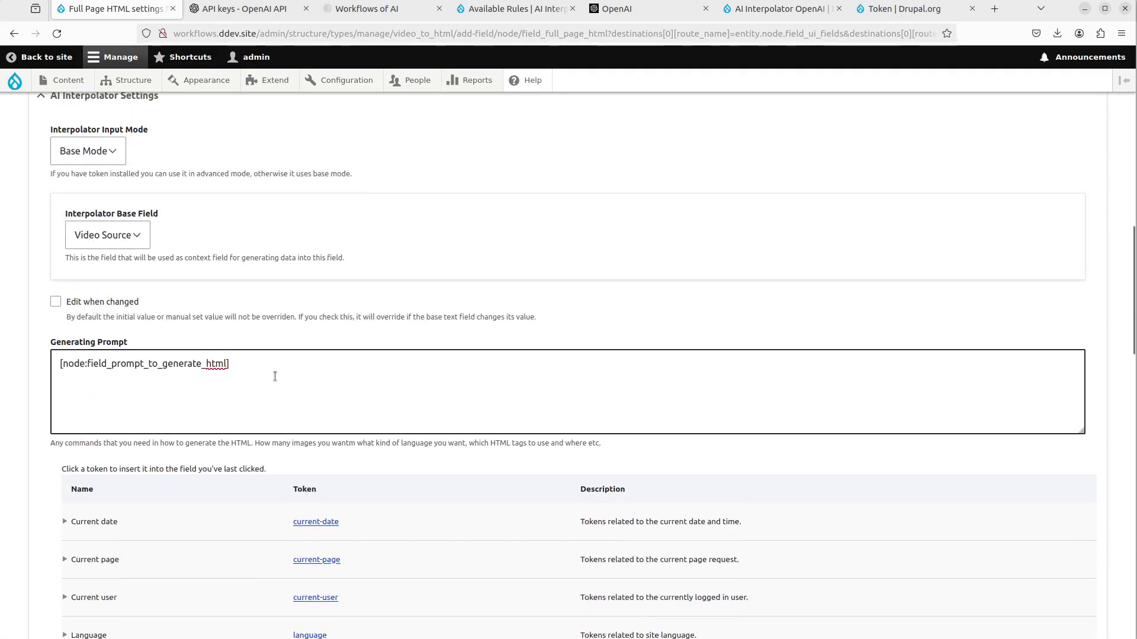
{"action": "left_click_drag", "start_coordinate": [267, 376], "coordinate": [57, 348]}
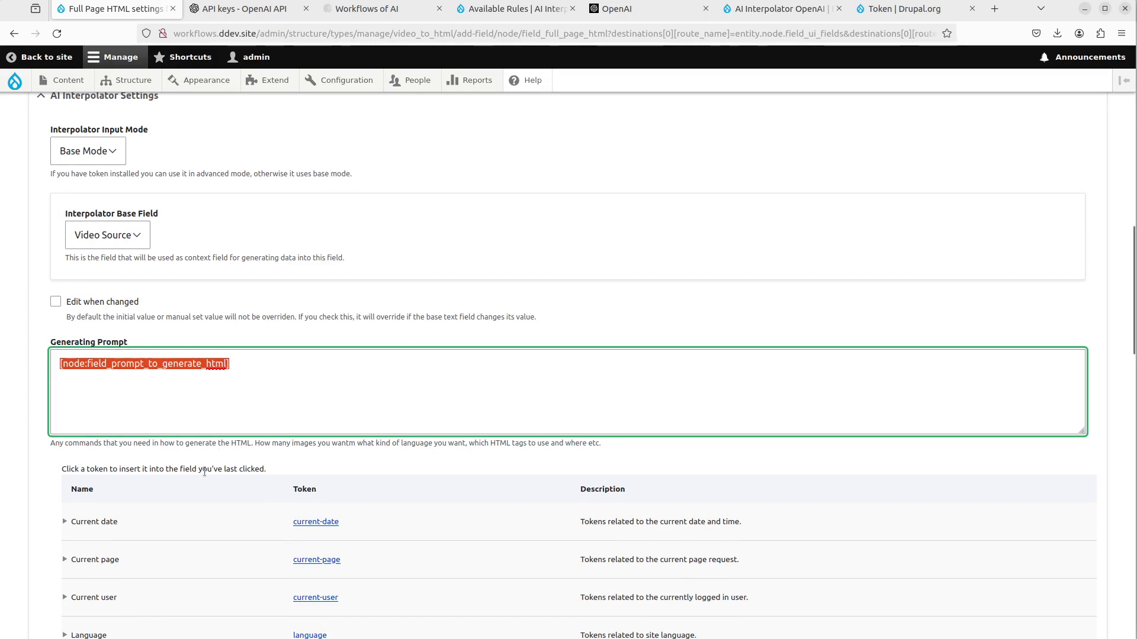
{"action": "scroll", "coordinate": [192, 460], "scroll_direction": "down", "scroll_amount": 4}
{"action": "scroll", "coordinate": [192, 460], "scroll_direction": "down", "scroll_amount": 15}
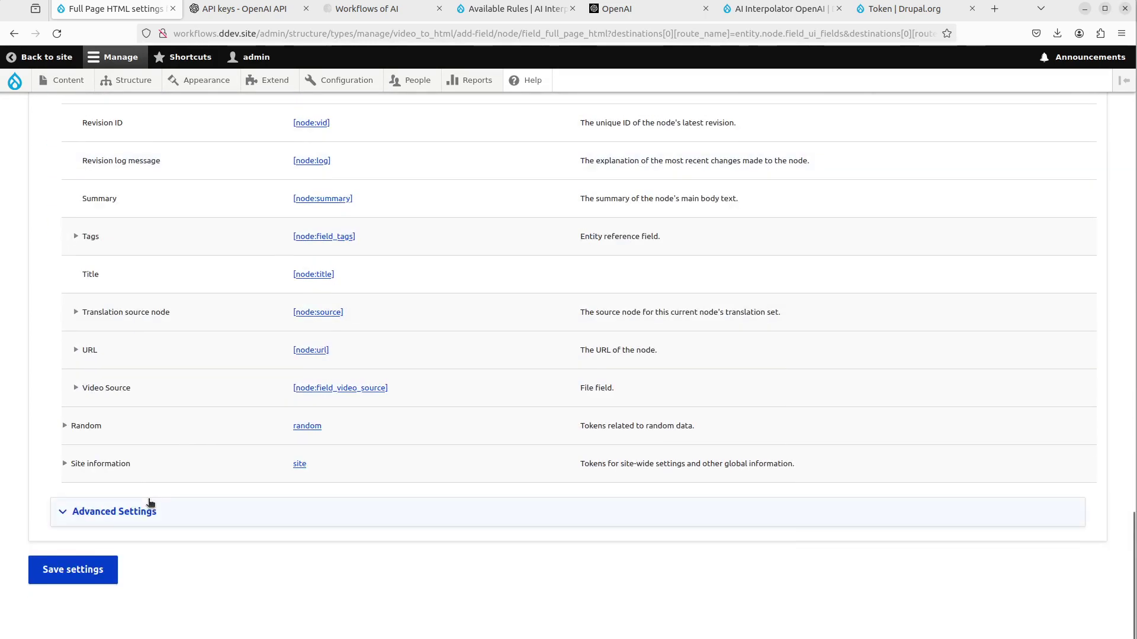
- Set the Interpolator Worker under Advanced Settings to Direct and save the Full Page HTML settings
{"action": "left_click", "coordinate": [149, 502]}
{"action": "scroll", "coordinate": [201, 455], "scroll_direction": "down", "scroll_amount": 3}
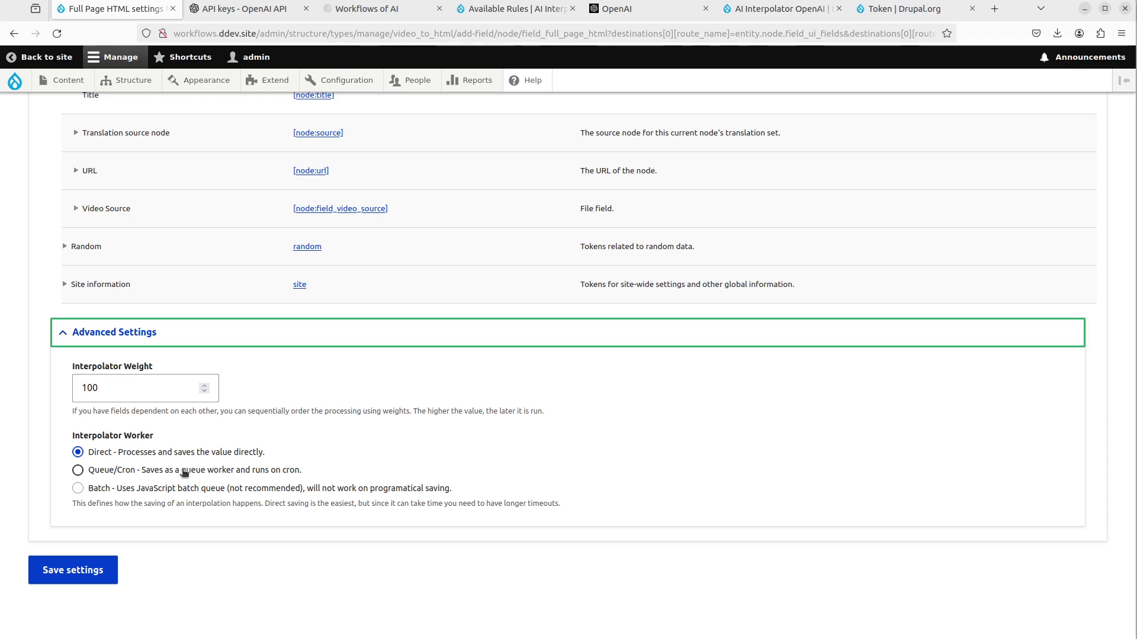
{"action": "left_click", "coordinate": [185, 471]}
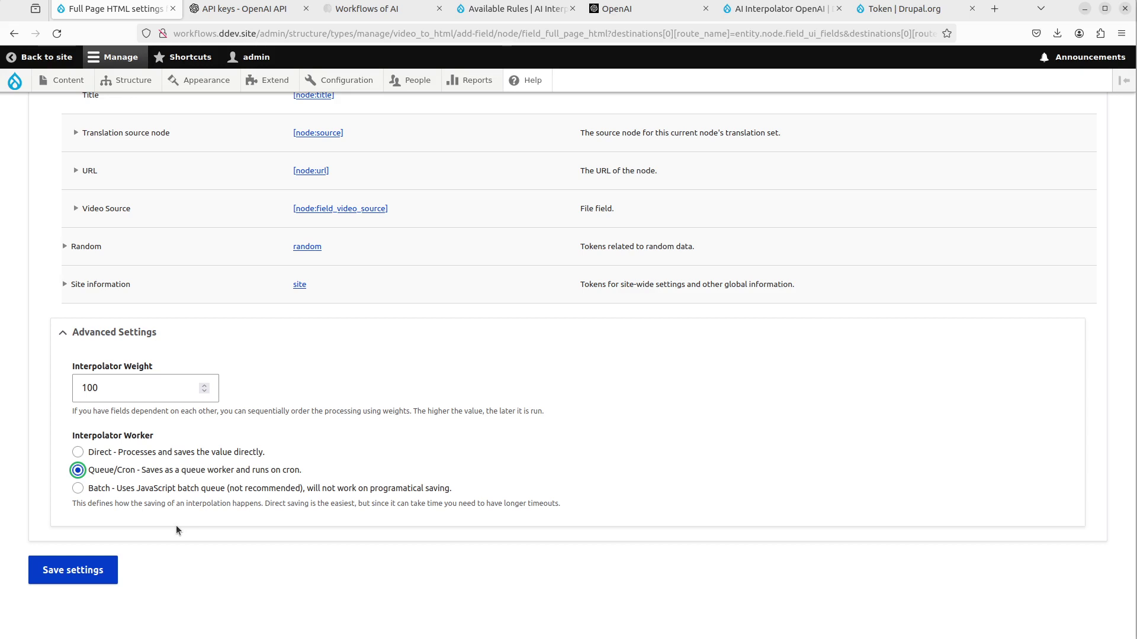
{"action": "left_click", "coordinate": [121, 454]}
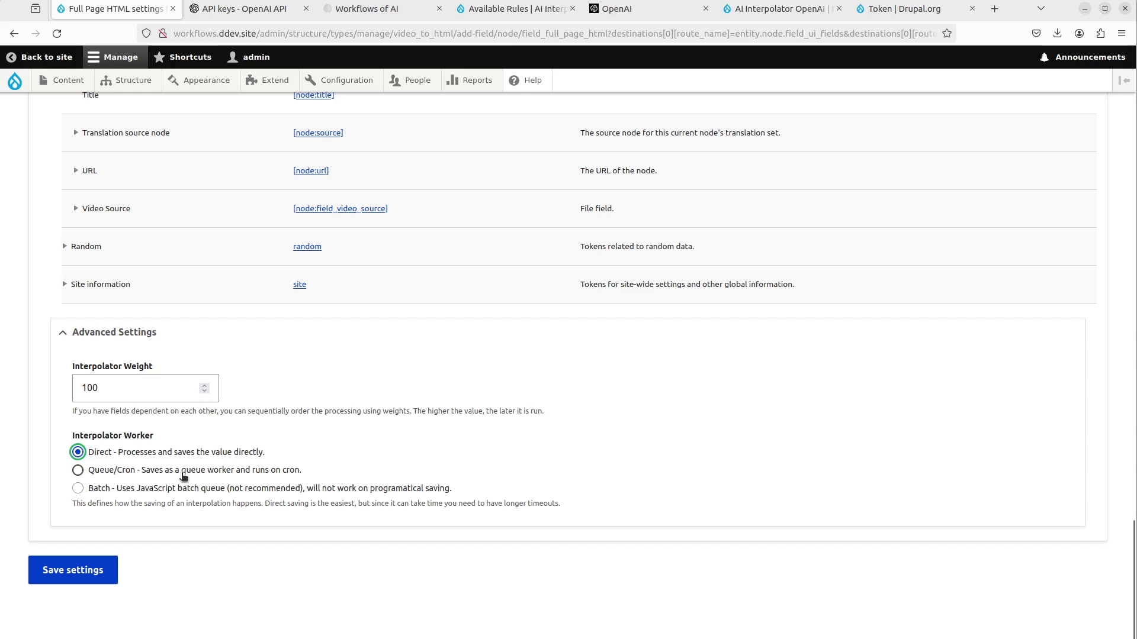
{"action": "left_click", "coordinate": [85, 573]}
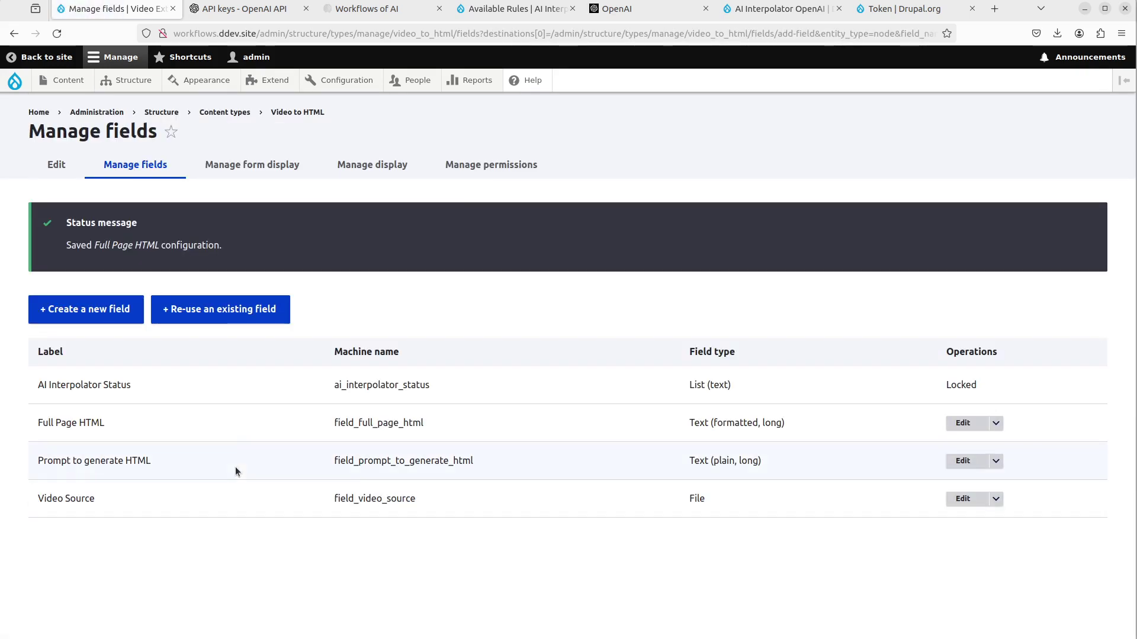
- Disable Published, URL alias, Sticky, Promoted, Authored on and Authored by on the form display, and save
{"action": "left_click", "coordinate": [253, 165]}
{"action": "scroll", "coordinate": [267, 356], "scroll_direction": "down", "scroll_amount": 3}
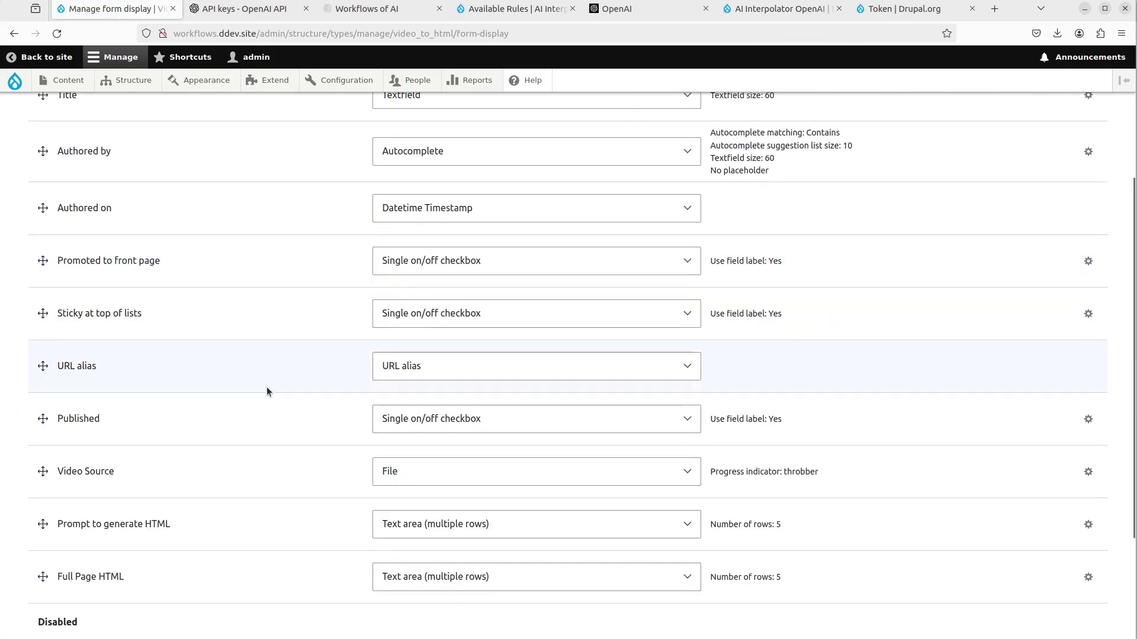
{"action": "scroll", "coordinate": [237, 396], "scroll_direction": "down", "scroll_amount": 3}
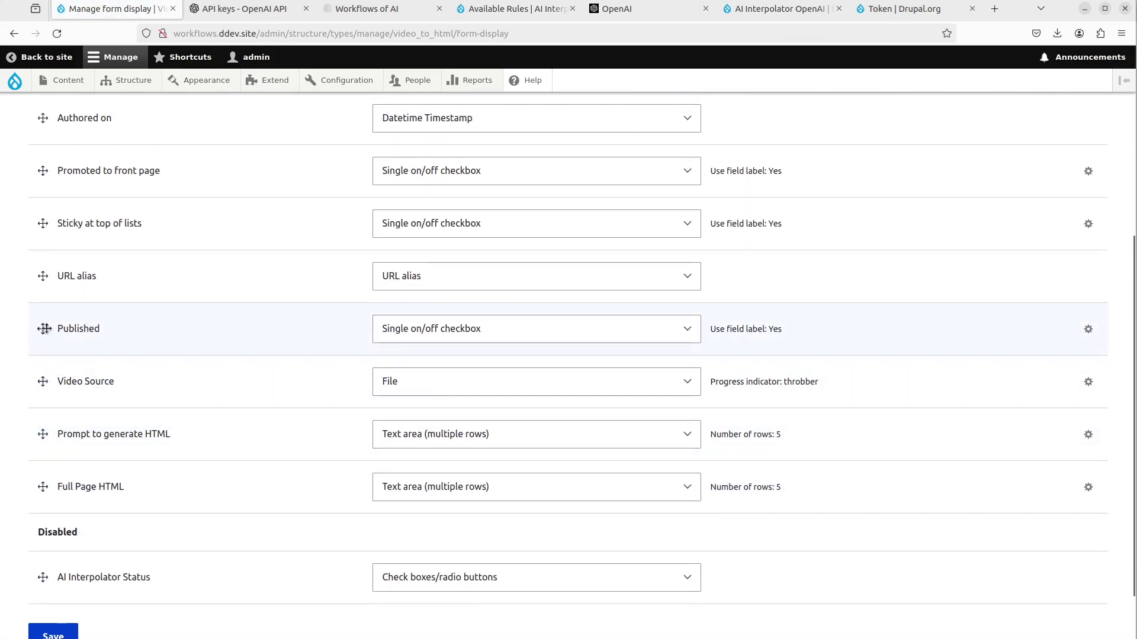
{"action": "left_click_drag", "start_coordinate": [44, 329], "coordinate": [47, 542]}
{"action": "scroll", "coordinate": [51, 510], "scroll_direction": "up", "scroll_amount": 3}
{"action": "left_click_drag", "start_coordinate": [43, 348], "coordinate": [42, 601]}
{"action": "left_click_drag", "start_coordinate": [46, 353], "coordinate": [64, 549]}
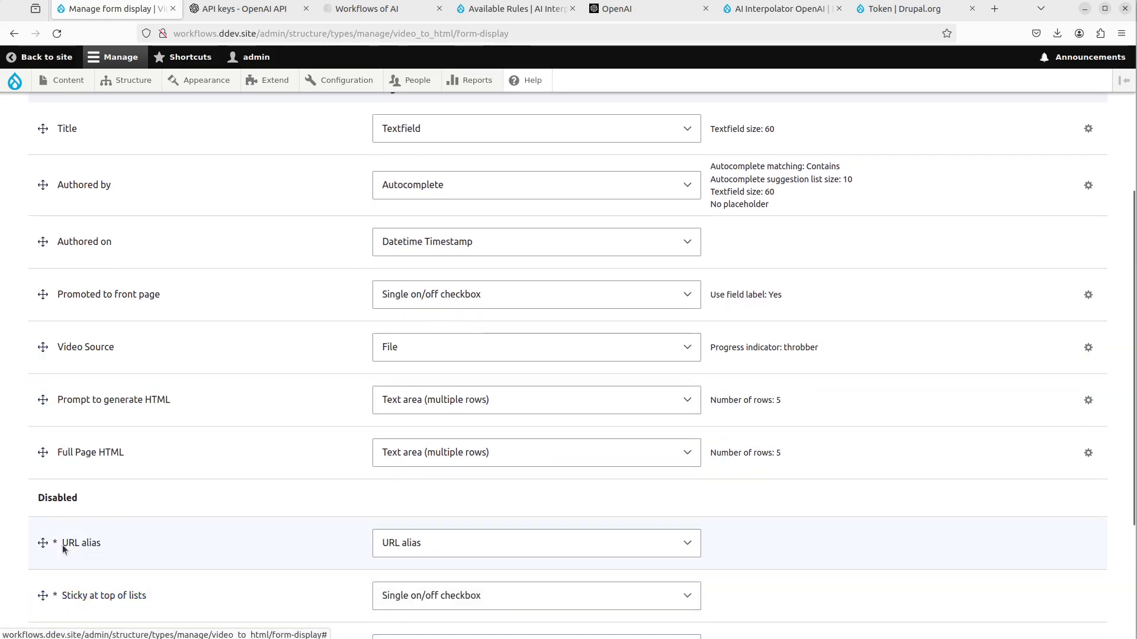
{"action": "left_click_drag", "start_coordinate": [43, 294], "coordinate": [56, 551]}
{"action": "scroll", "coordinate": [56, 466], "scroll_direction": "up", "scroll_amount": 4}
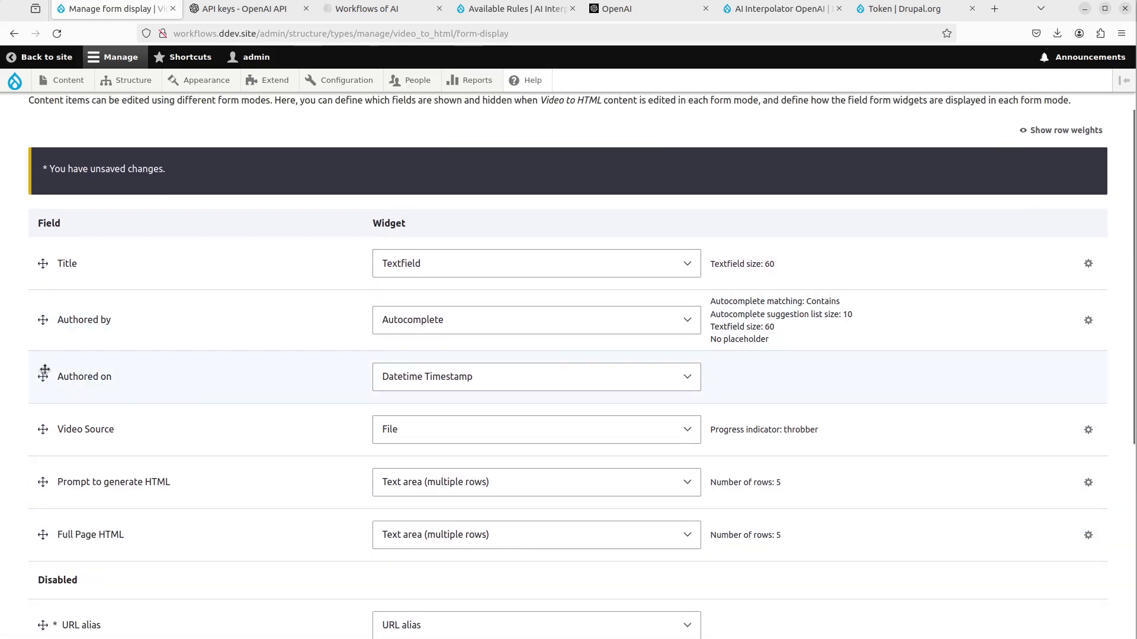
{"action": "left_click_drag", "start_coordinate": [45, 372], "coordinate": [47, 595]}
{"action": "left_click_drag", "start_coordinate": [42, 319], "coordinate": [66, 565]}
{"action": "scroll", "coordinate": [67, 565], "scroll_direction": "down", "scroll_amount": 5}
{"action": "left_click", "coordinate": [51, 599]}
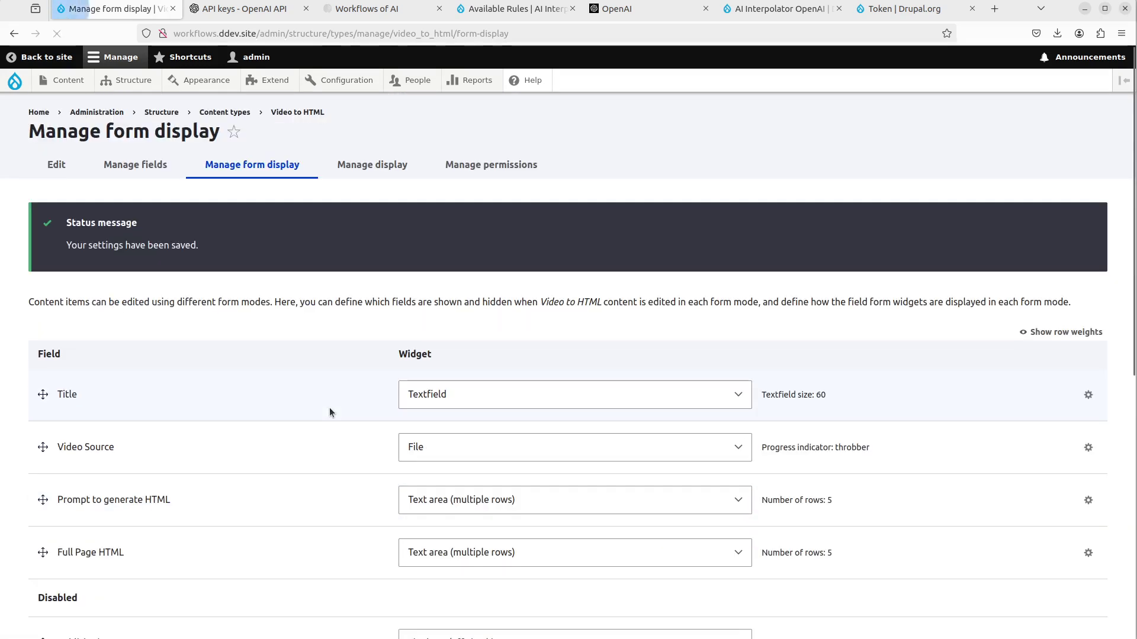
- Disable Links, Video Source and Prompt to generate HTML, hide the Full Page HTML label, and save
{"action": "left_click", "coordinate": [356, 163]}
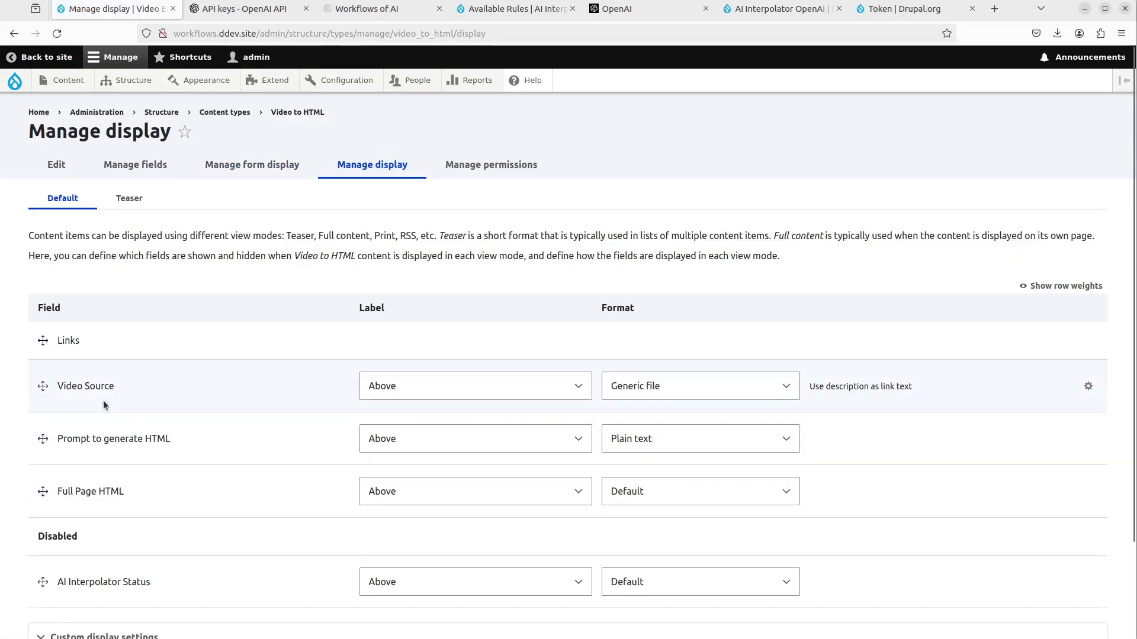
{"action": "left_click_drag", "start_coordinate": [43, 340], "coordinate": [43, 588]}
{"action": "left_click_drag", "start_coordinate": [43, 419], "coordinate": [43, 615]}
{"action": "left_click_drag", "start_coordinate": [42, 418], "coordinate": [51, 546]}
{"action": "scroll", "coordinate": [71, 415], "scroll_direction": "down", "scroll_amount": 3}
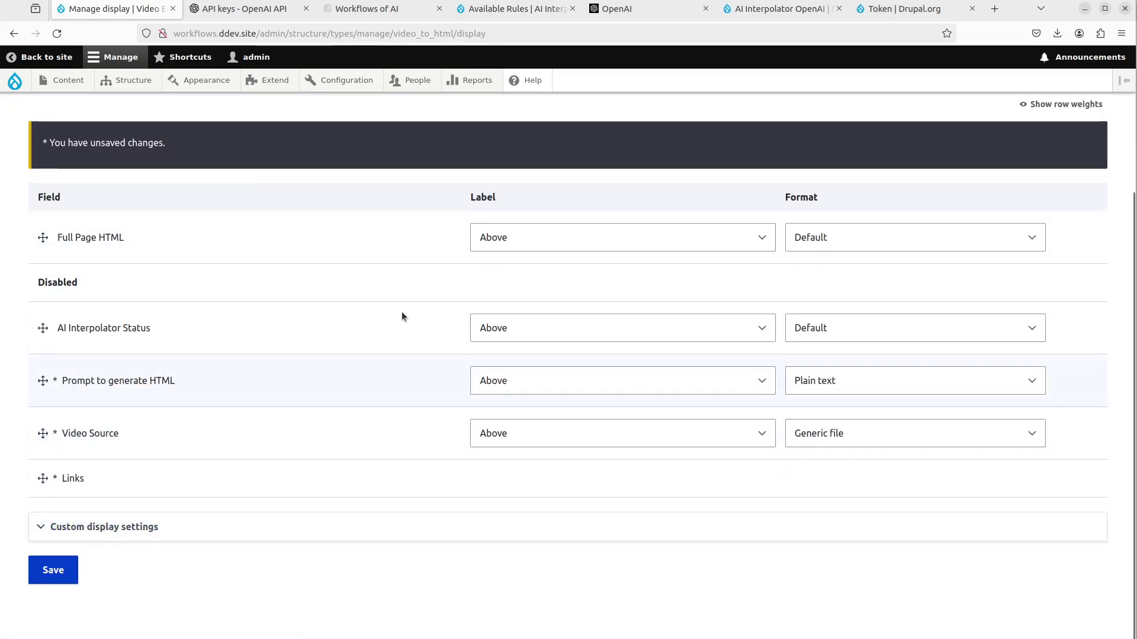
{"action": "left_click", "coordinate": [589, 232]}
{"action": "left_click", "coordinate": [531, 292]}
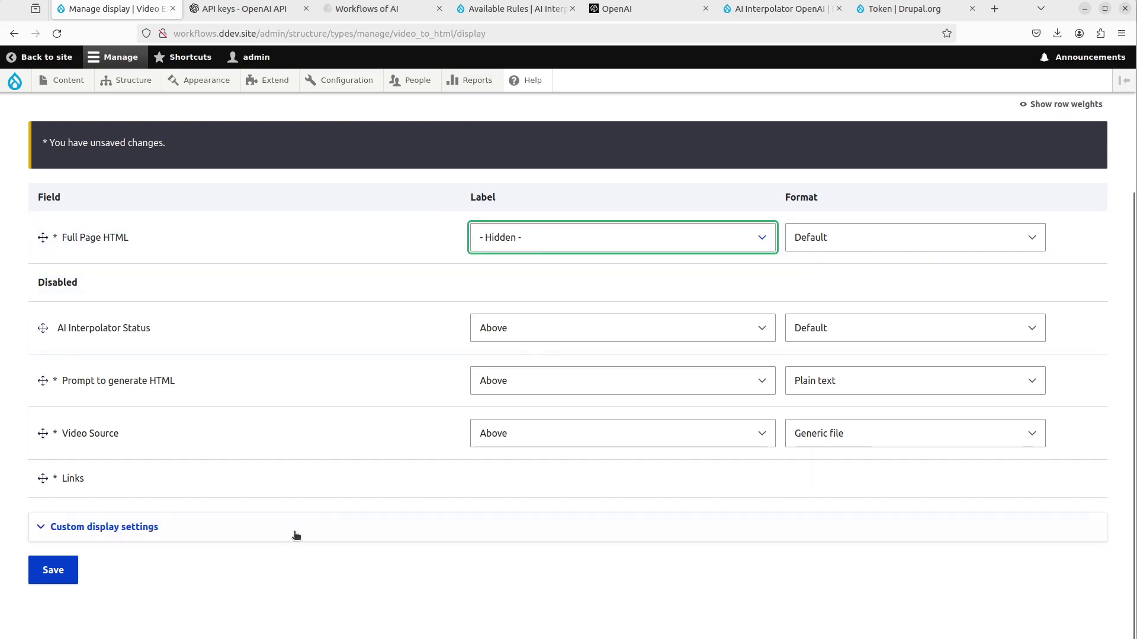
{"action": "left_click", "coordinate": [35, 571]}
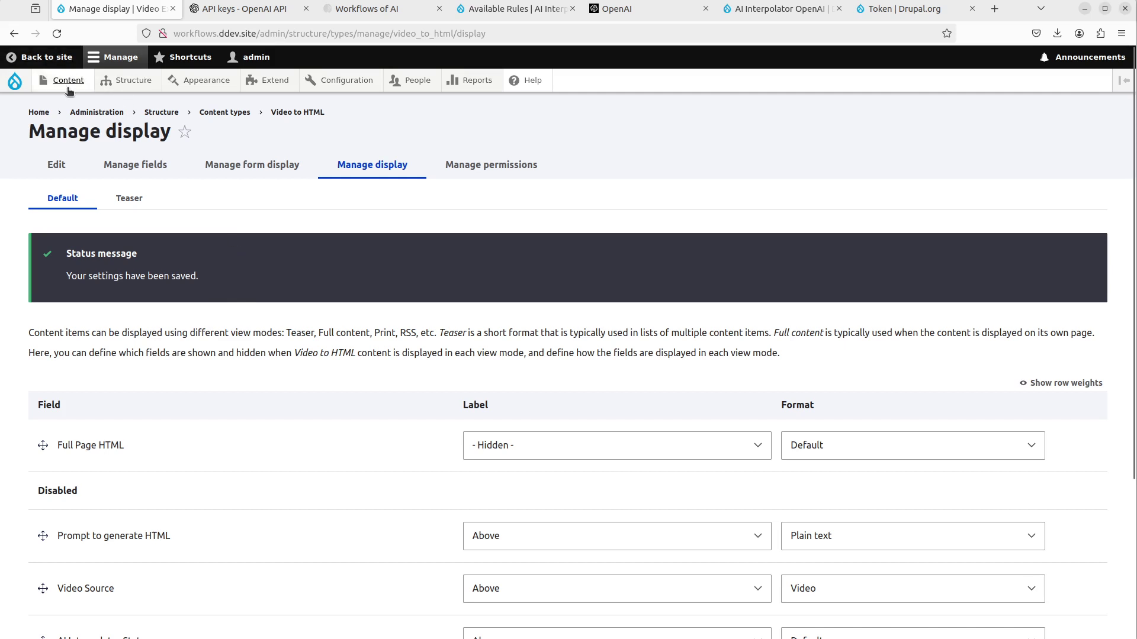
- Start a new Video to HTML item via Content > Add content and review its empty form fields
{"action": "mouse_move", "coordinate": [69, 94]}
{"action": "mouse_move", "coordinate": [137, 104]}
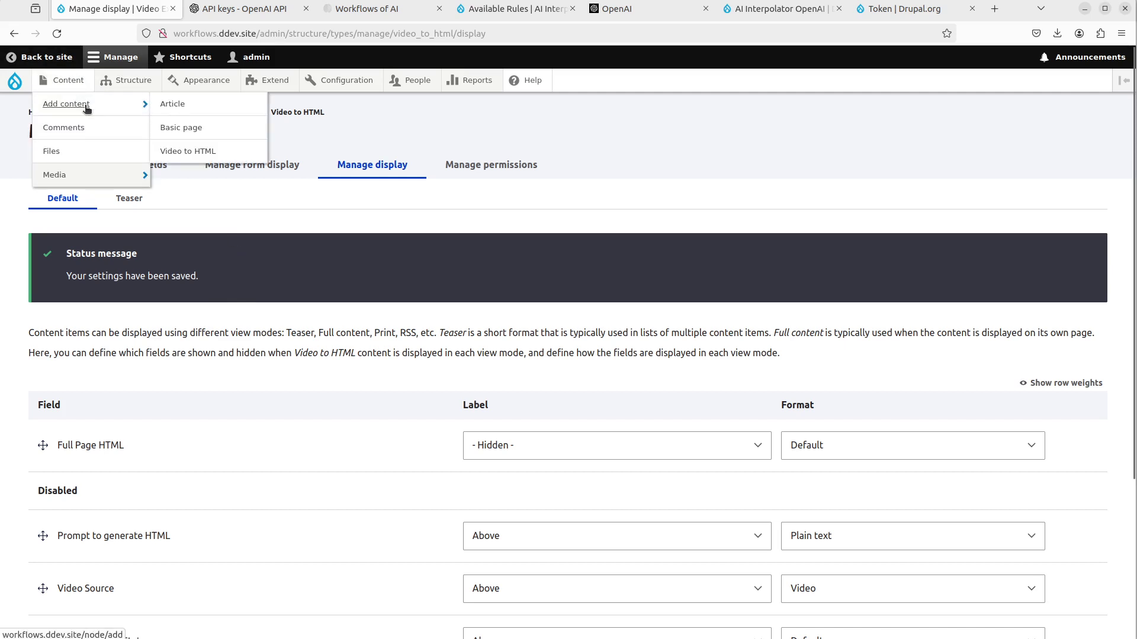
{"action": "left_click", "coordinate": [223, 155]}
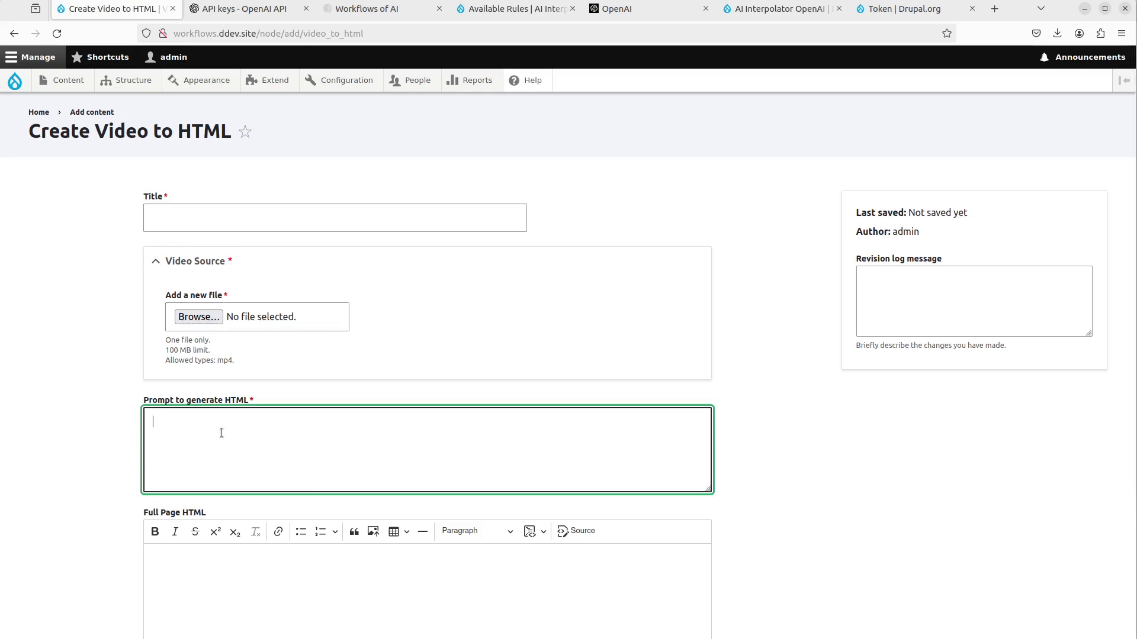
{"action": "scroll", "coordinate": [222, 432], "scroll_direction": "down", "scroll_amount": 2}
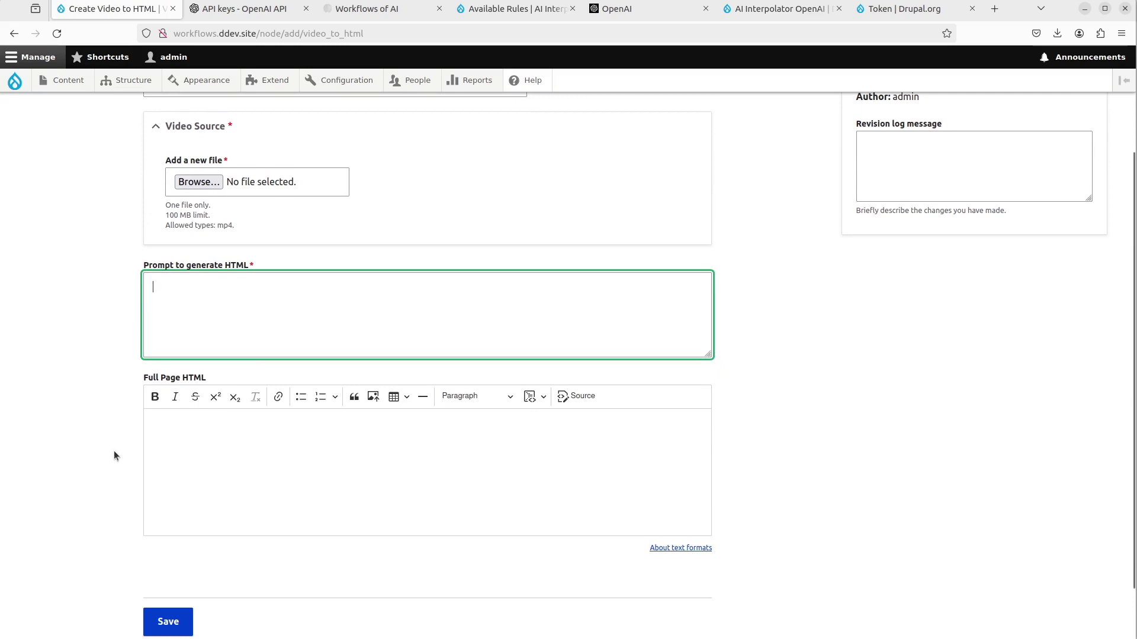
{"action": "scroll", "coordinate": [110, 413], "scroll_direction": "up", "scroll_amount": 1}
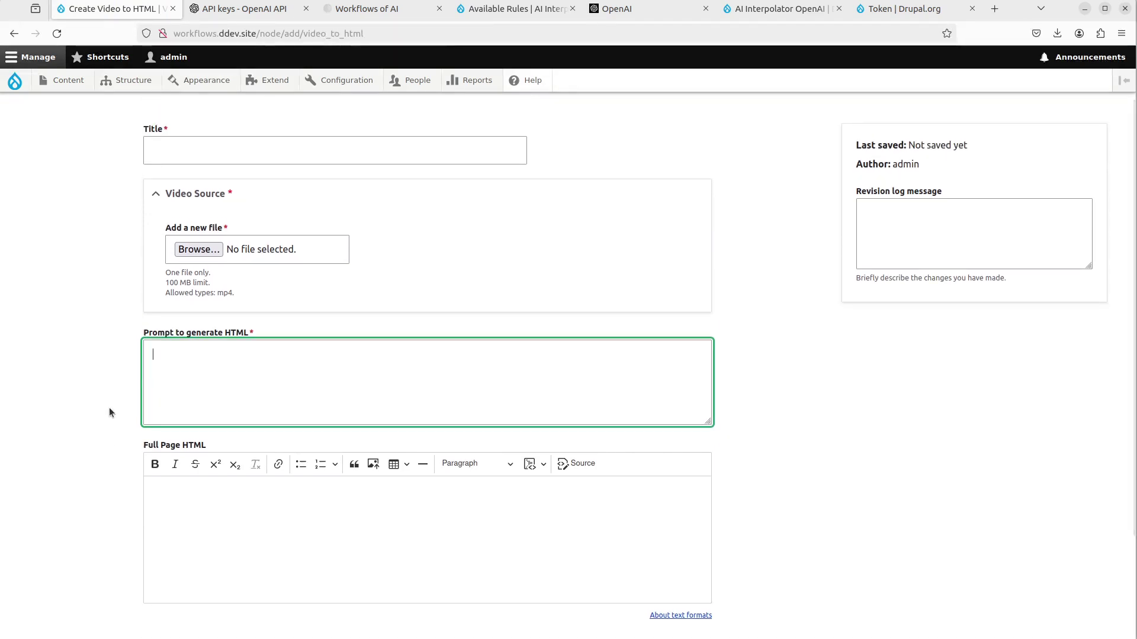